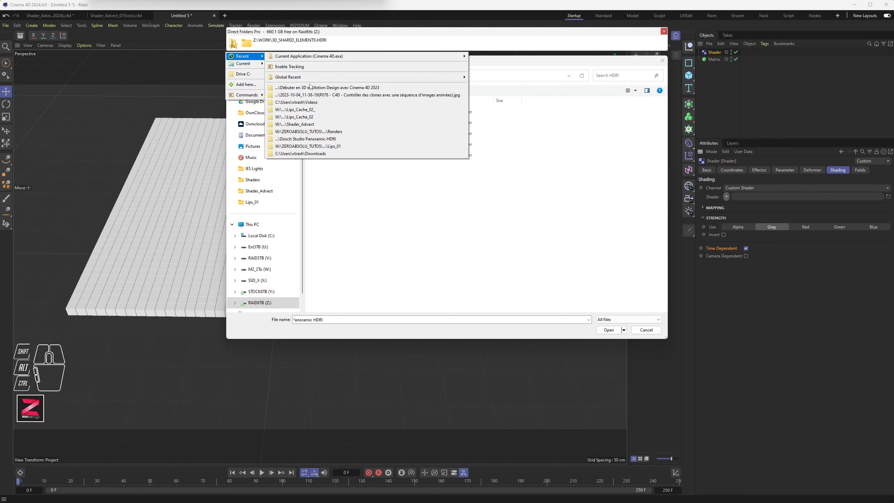
Step: Load Lips_01__0000.jpg from the Shader_Advect\Shaders\Lips_01 folder as the Shader effector's custom shader, without copying it to the project location
left_click(304, 125)
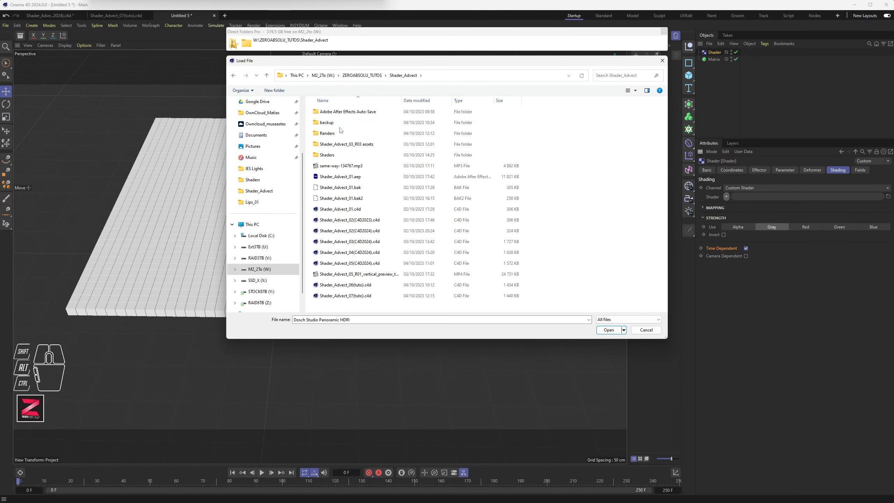
double_click(327, 155)
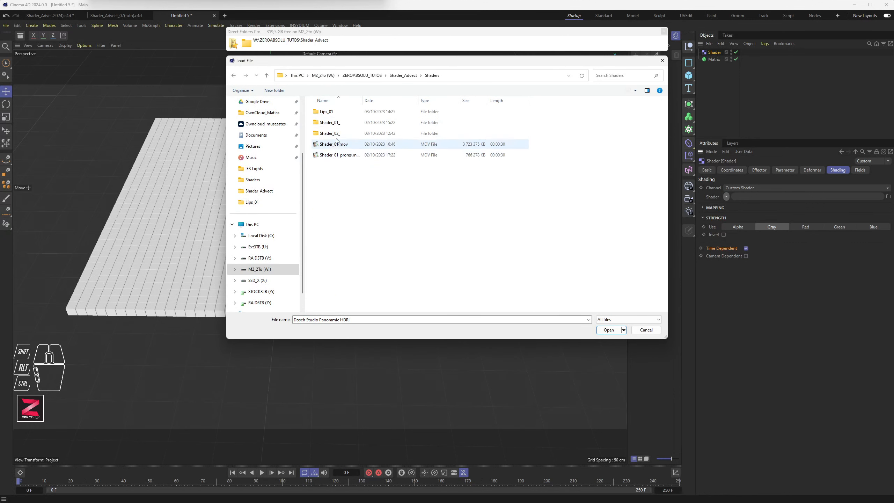
left_click(328, 112)
double_click(328, 113)
left_click(326, 117)
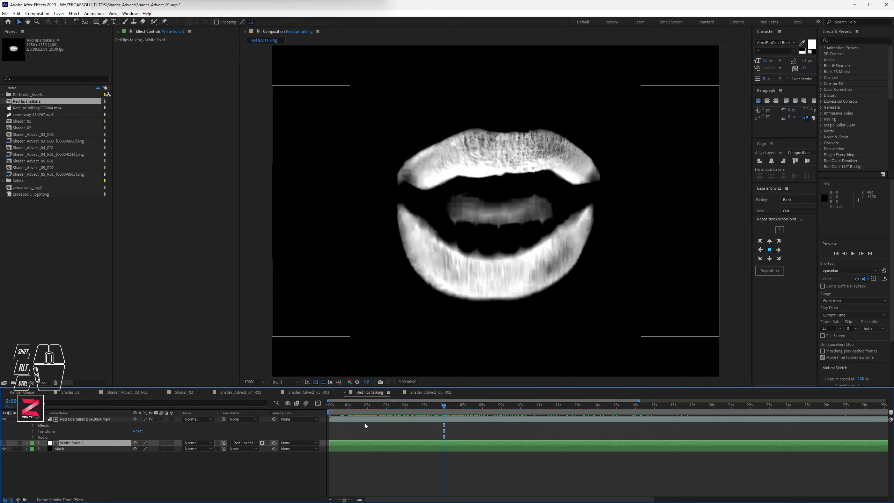
left_click_drag(360, 409, 394, 410)
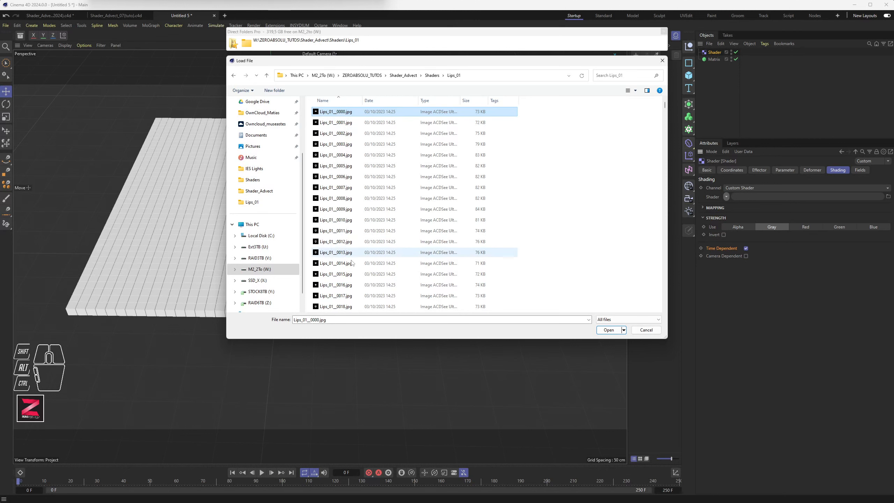
left_click(609, 330)
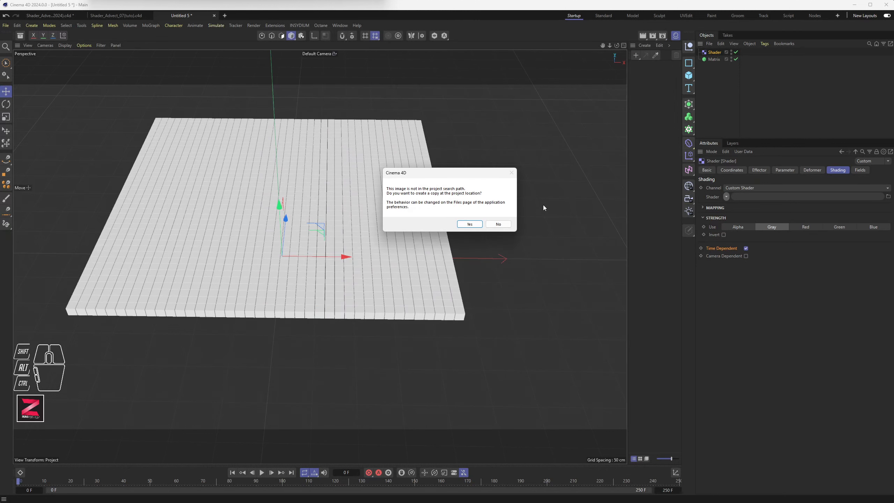
left_click(502, 226)
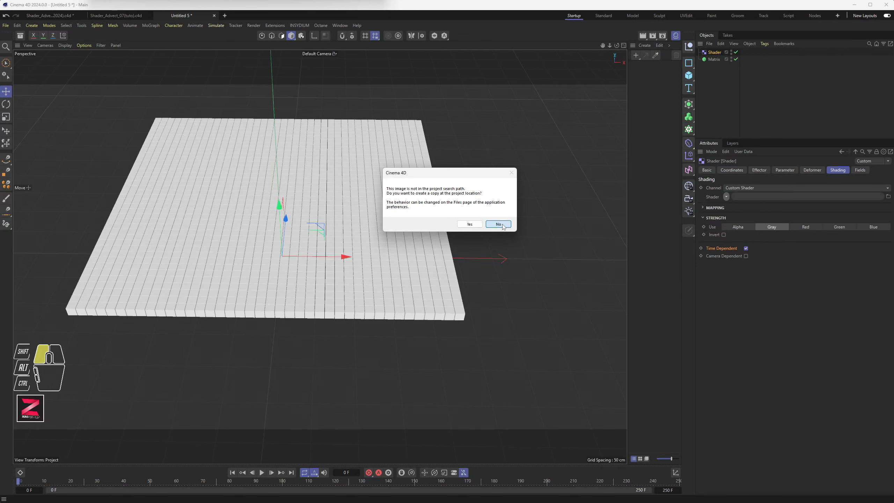
left_click(502, 226)
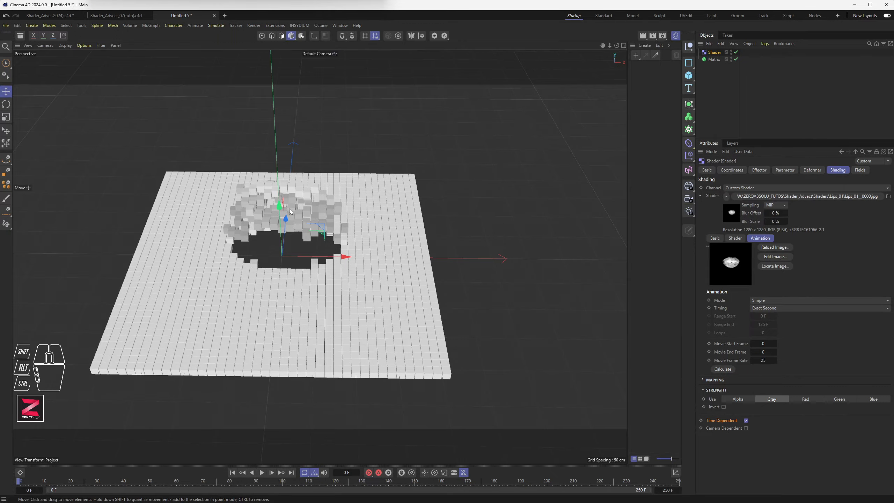
Step: Set the Shader effector's Y position to 51 cm and scrub the timeline to check the clones' motion
mouse_move(320, 299)
left_mouse_down("alt")
mouse_move(312, 339)
mouse_move(309, 305)
mouse_move(328, 316)
left_mouse_up("alt")
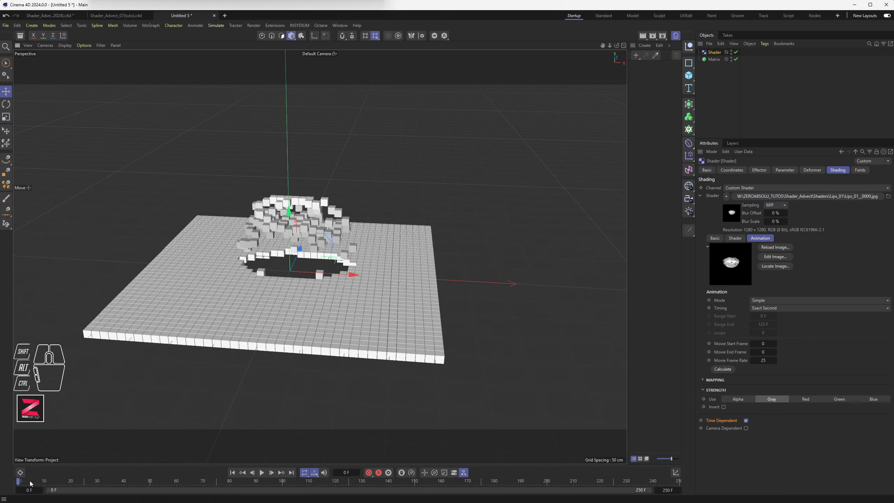
left_click(783, 170)
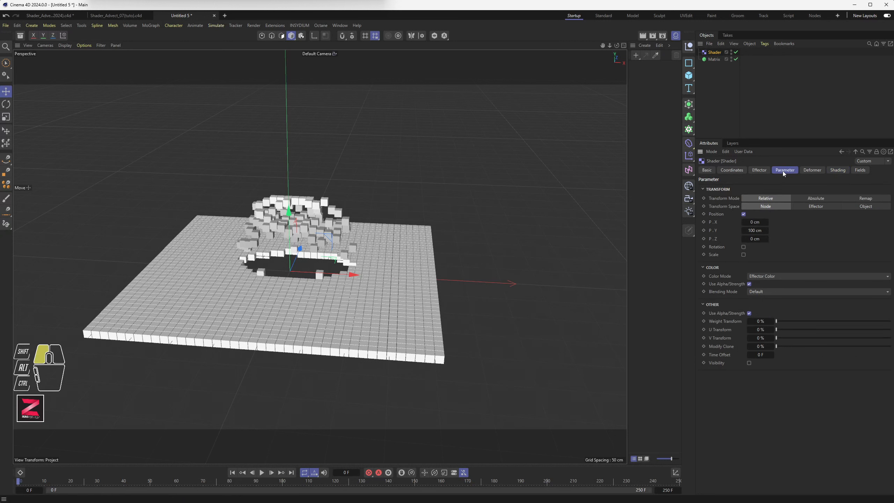
mouse_move(749, 231)
left_mouse_down()
mouse_move(772, 230)
mouse_move(753, 230)
mouse_move(764, 230)
left_mouse_up()
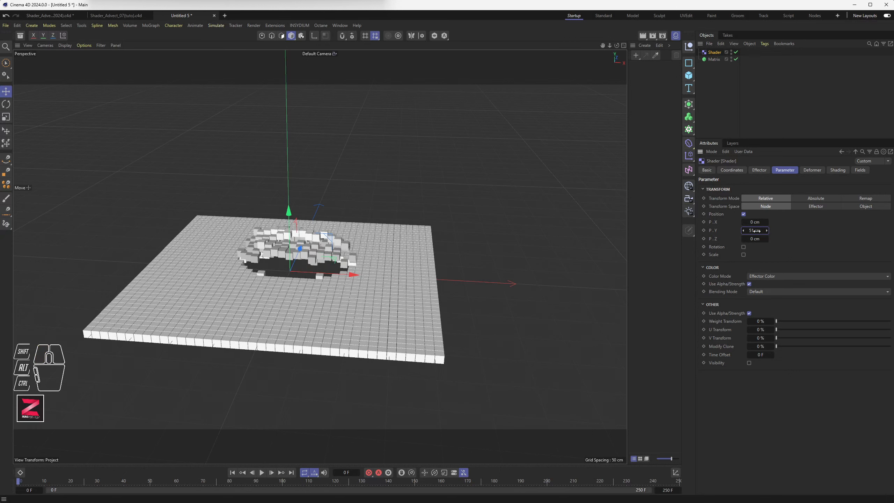
left_click_drag(346, 224, 310, 267, "alt")
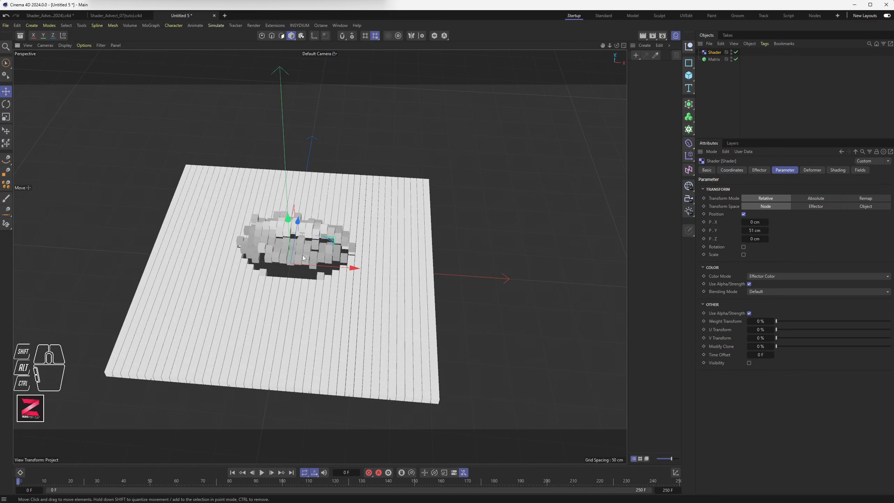
left_click_drag(311, 283, 127, 393, "alt")
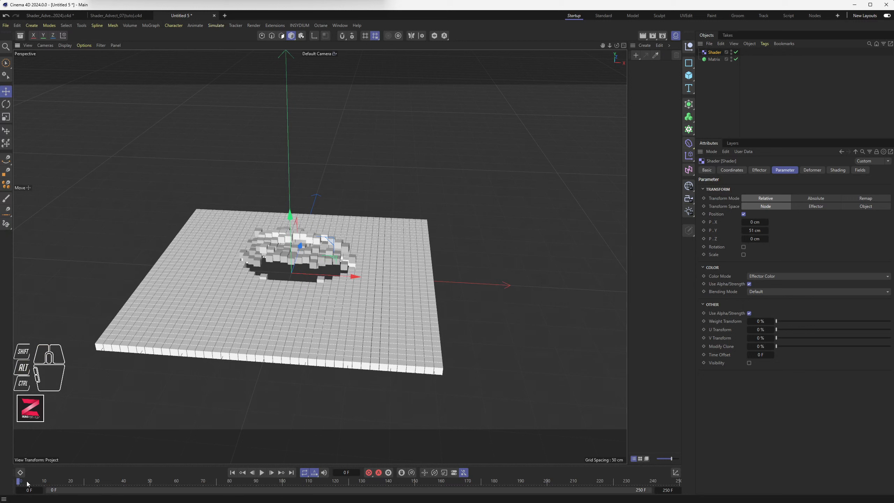
left_click_drag(92, 482, 103, 481)
left_click_drag(298, 482, 16, 461)
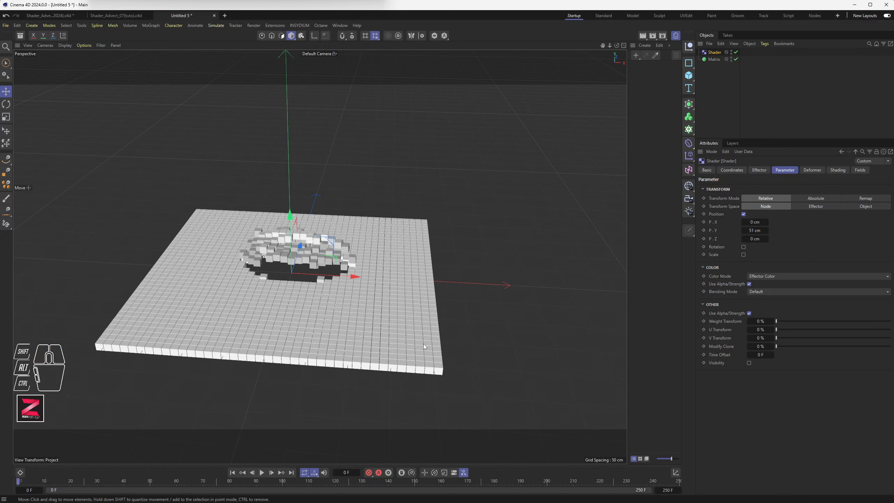
Step: Calculate the lips image sequence's movie frame range in the shader's animation settings and scrub the timeline to frame 106
left_click(837, 171)
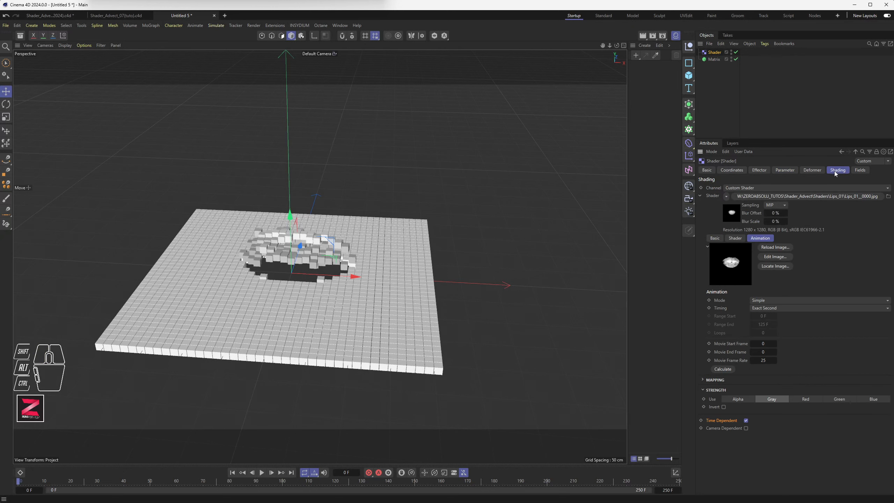
left_click(700, 195)
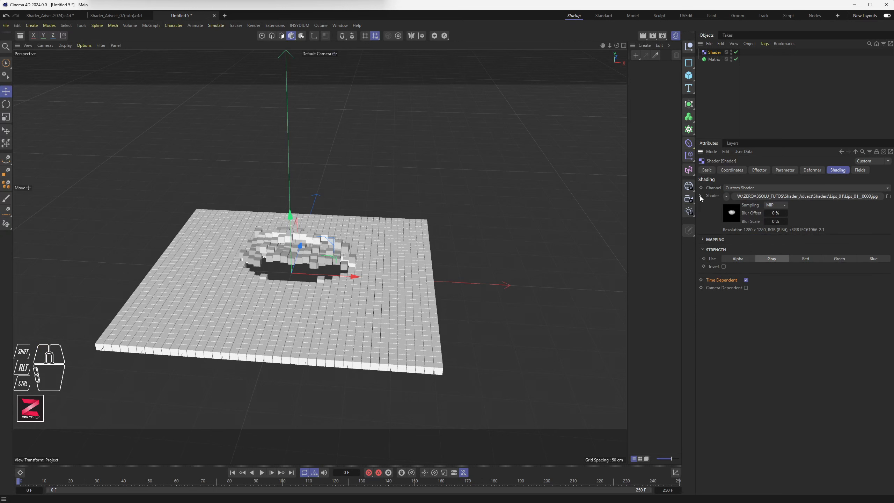
left_click(700, 196)
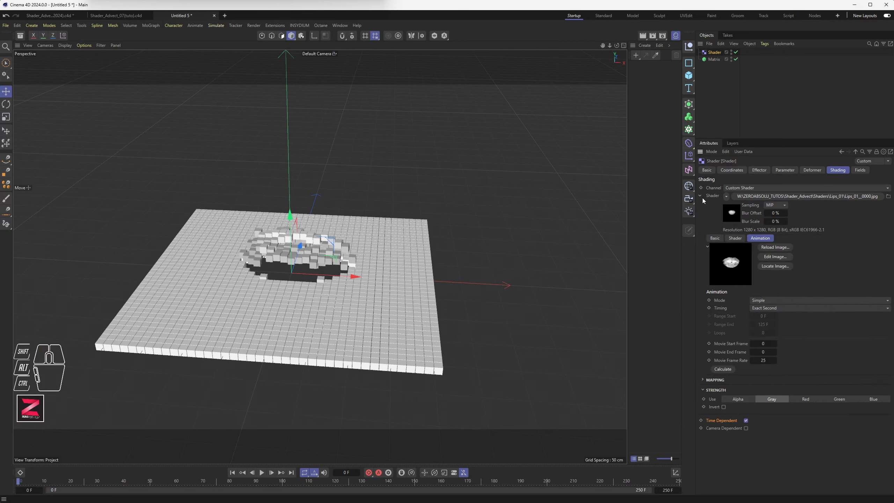
left_click(733, 238)
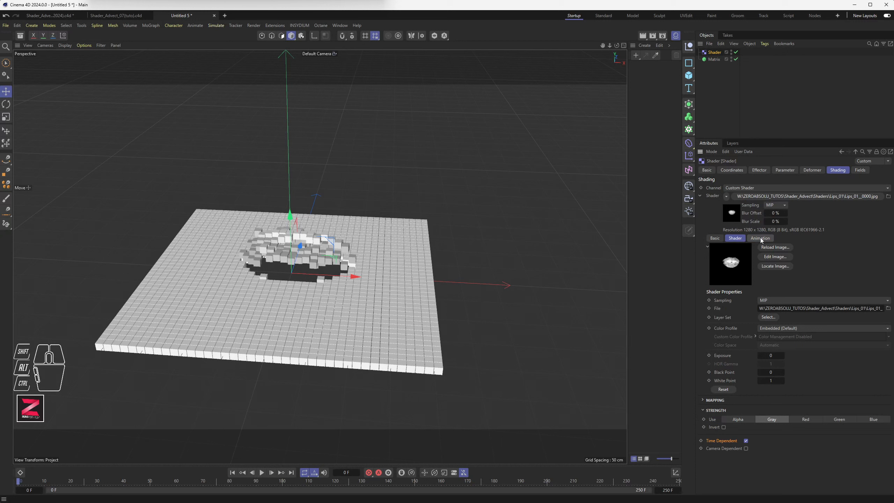
left_click(760, 239)
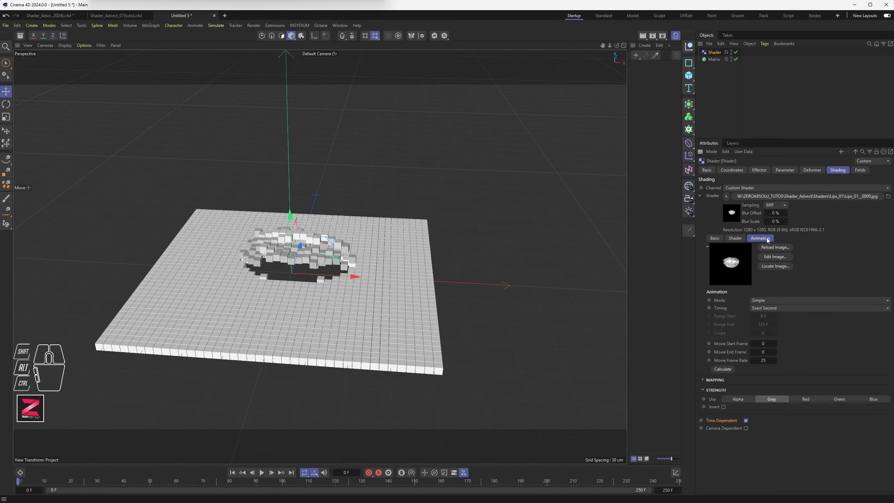
left_click(722, 369)
left_click(767, 343)
left_click(762, 352)
key("Tab")
left_click_drag(29, 481, 300, 476)
mouse_move(306, 315)
left_mouse_down("alt")
mouse_move(317, 349)
mouse_move(308, 309)
left_mouse_up("alt")
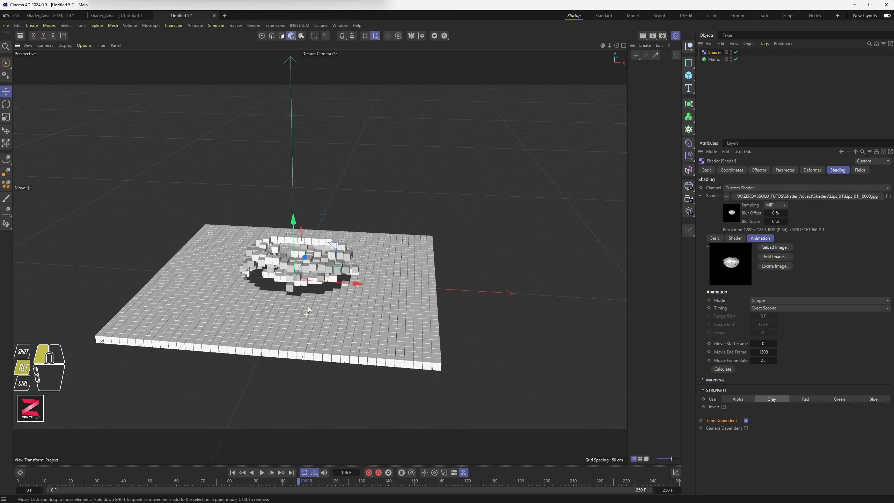
Step: Disable the Matrix object and add a cube sized 2 × 2 × 2 cm
left_click(728, 65)
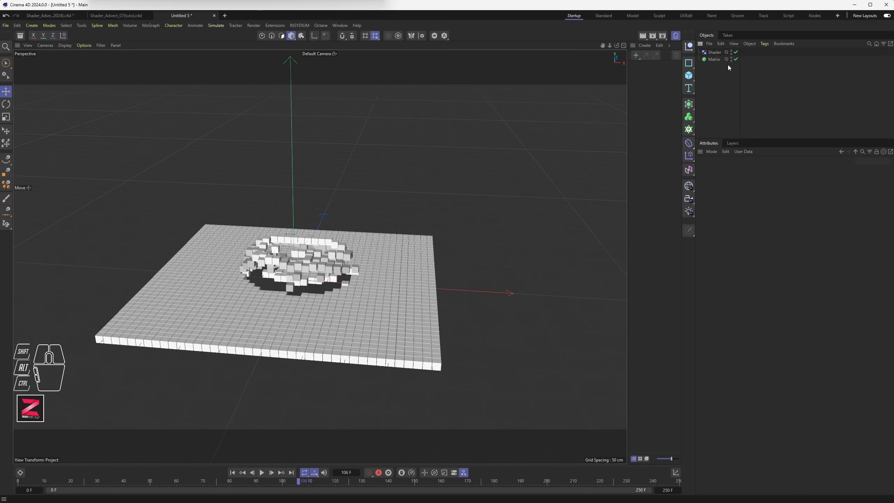
left_click(736, 59)
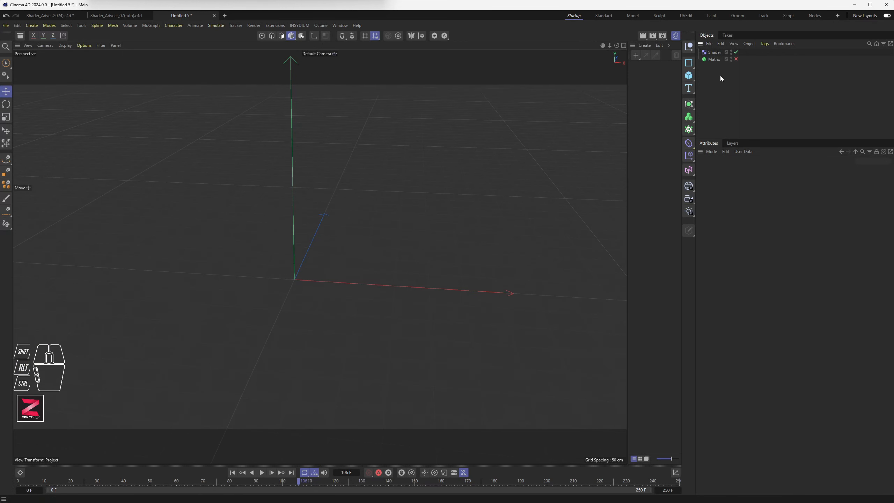
left_click(712, 79)
left_click(688, 77)
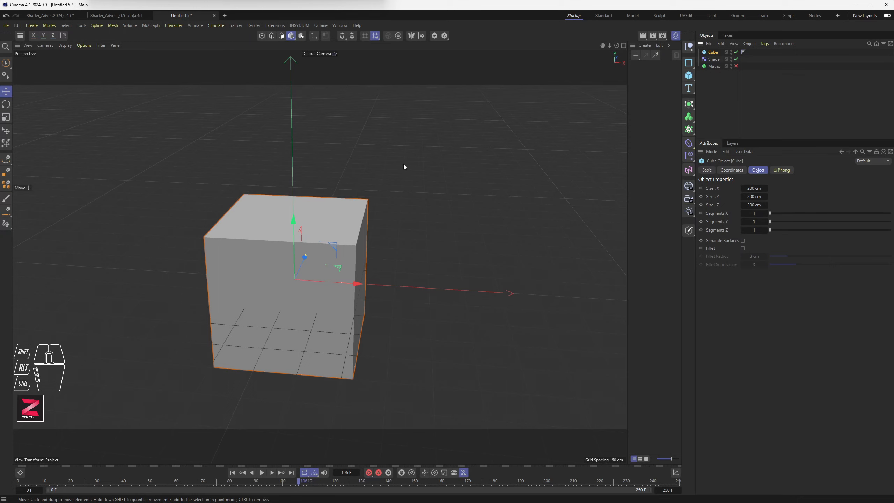
left_click(753, 187)
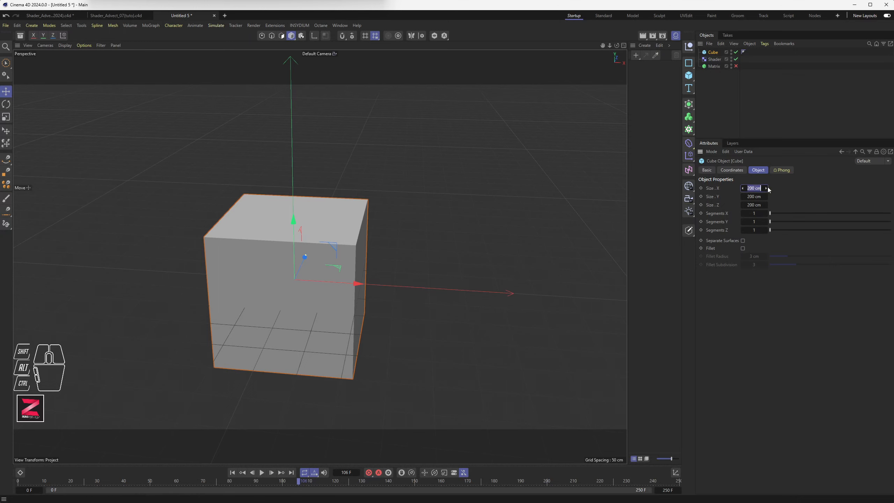
type("2")
key("Tab")
type("2")
key("Tab")
type("2")
key("Tab")
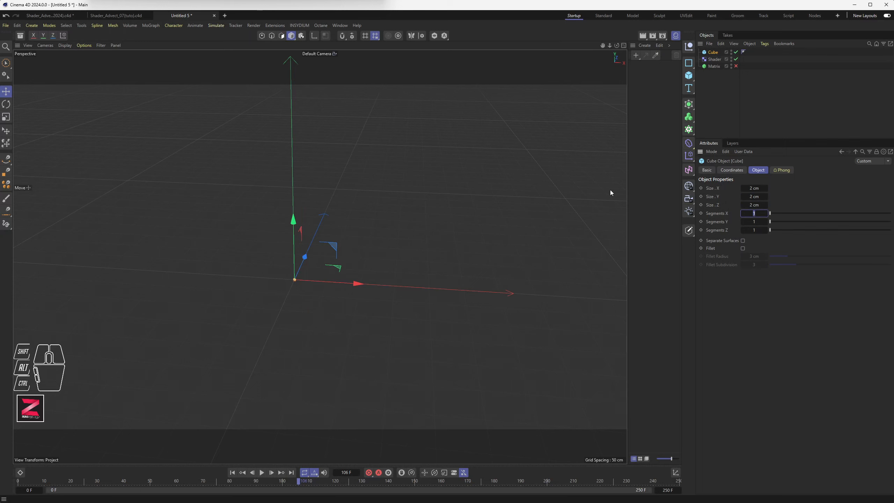
Step: Create a Cloner with no object selected and make the cube its child
left_click(716, 85)
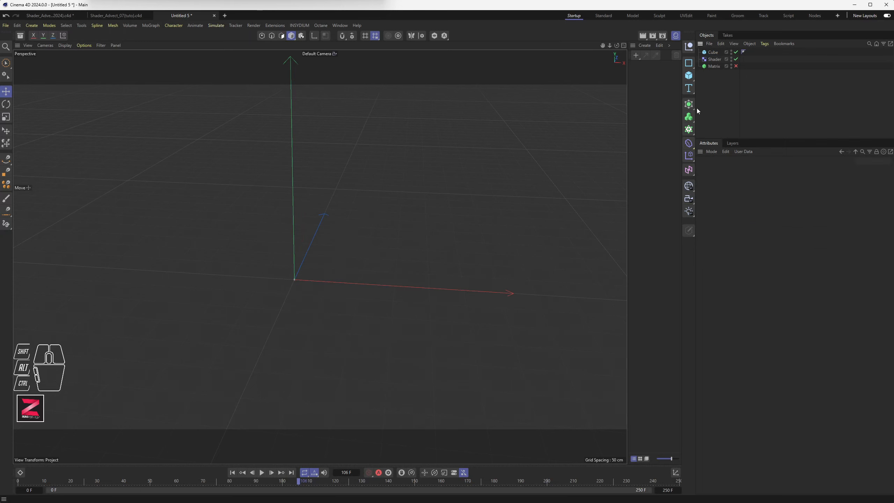
left_click(688, 130)
left_click_drag(713, 52, 715, 73)
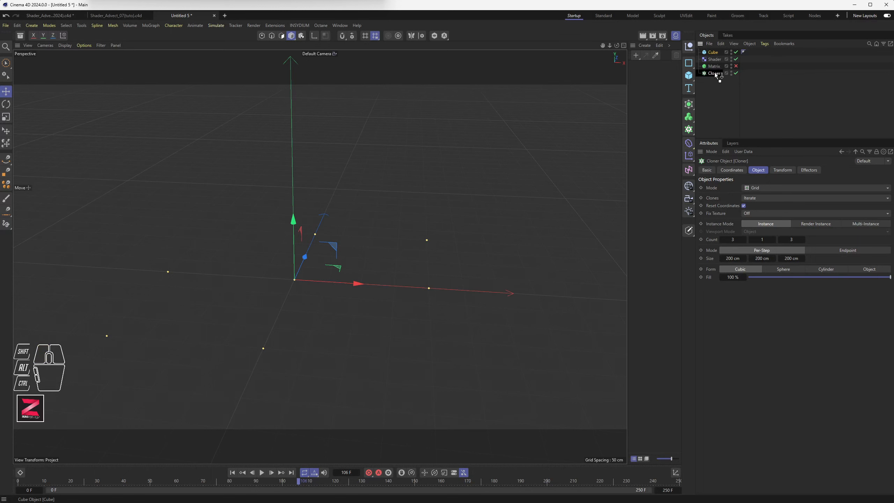
Step: Set the Cloner's grid count to 100 × 1 × 100 with a per-step size of 3 cm on each axis
left_click(732, 240)
key("Tab")
key("Tab")
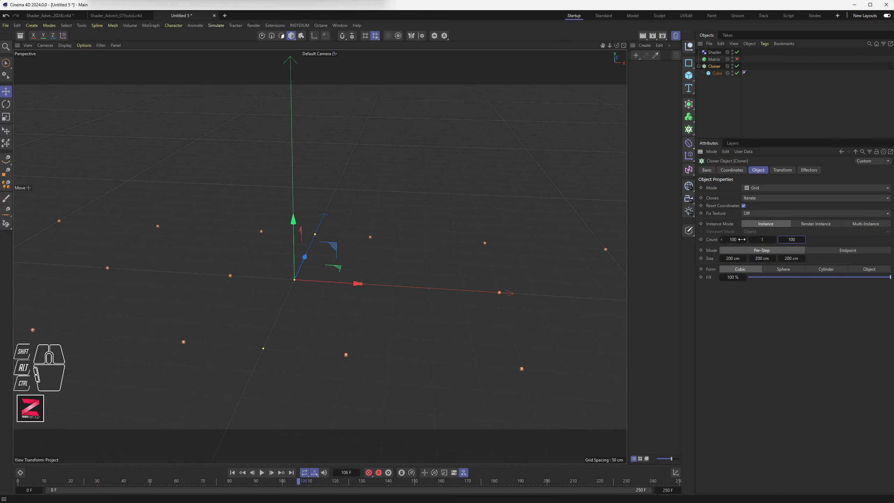
type("100")
key("Tab")
type("3")
key("Tab")
type("3")
key("Tab")
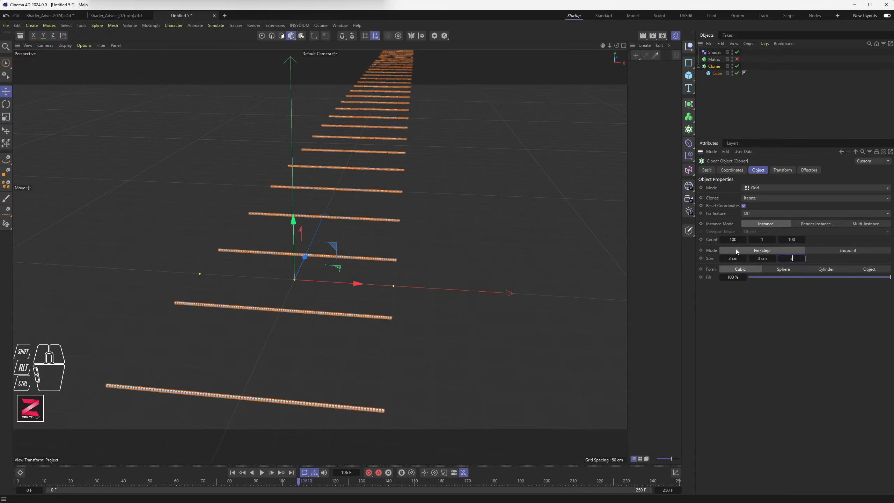
type("3")
key("Tab")
scroll(343, 269, "up", 5)
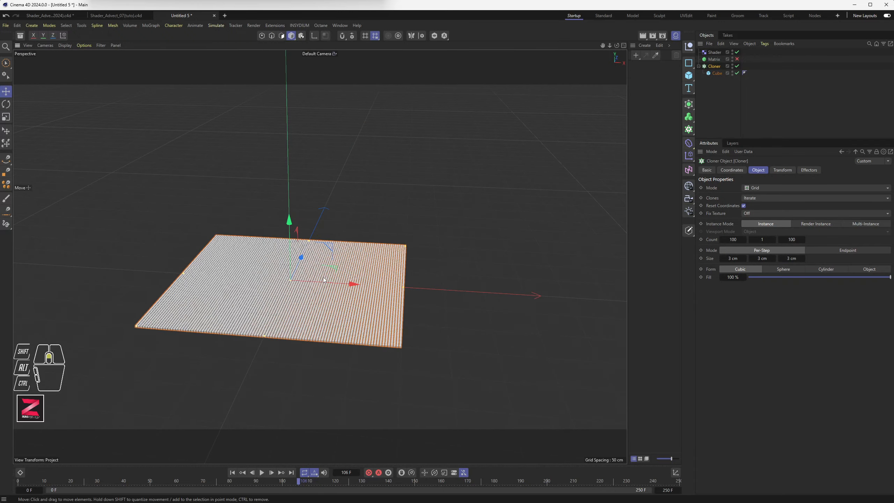
left_click_drag(296, 278, 377, 239, "alt")
mouse_move(378, 239)
left_mouse_down("alt")
mouse_move(365, 274)
mouse_move(364, 226)
mouse_move(366, 263)
left_mouse_up("alt")
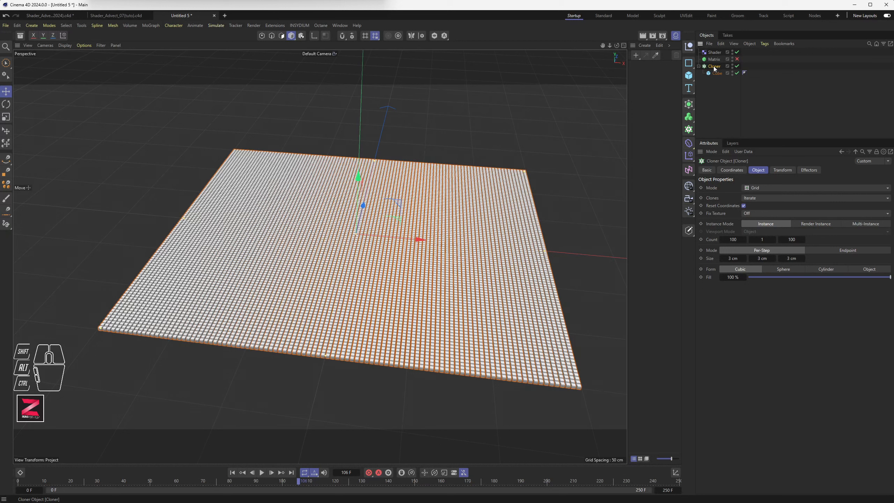
Step: Try the Shader effector on the Cloner while scrubbing the timeline, and remove it from the Cloner's effectors list
left_click(810, 171)
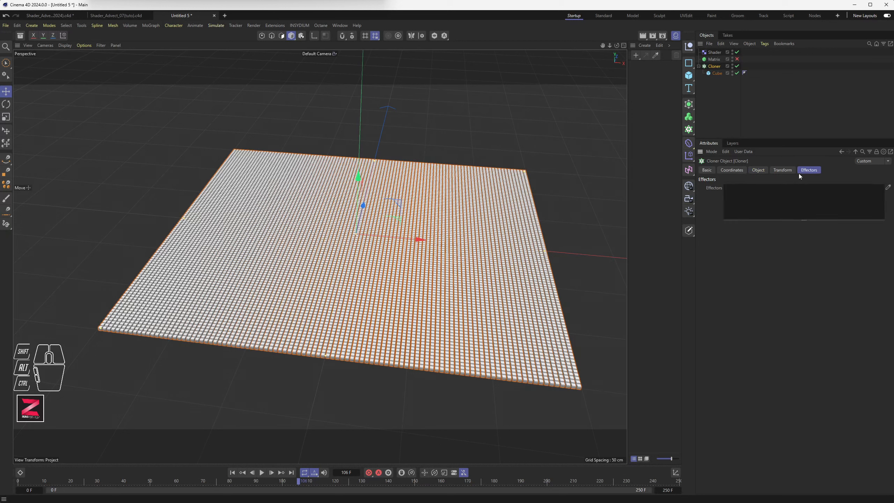
left_click_drag(715, 52, 780, 115)
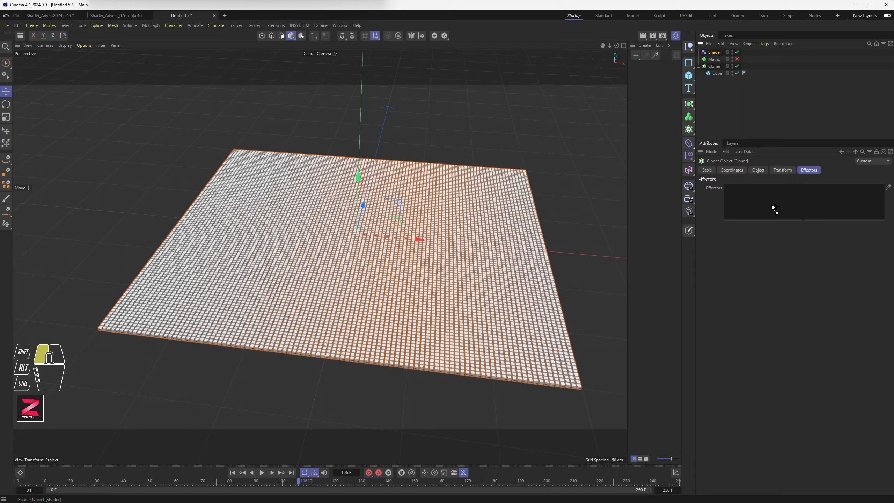
left_click_drag(772, 206, 774, 205)
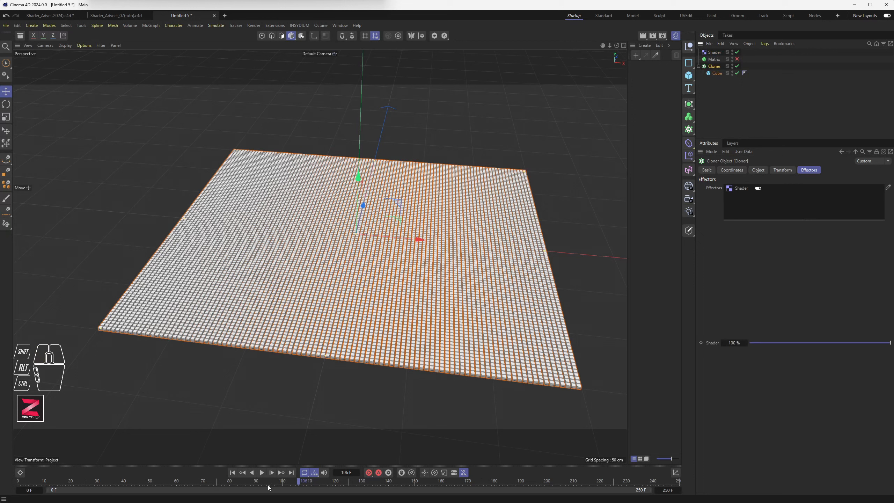
left_click_drag(268, 485, 190, 480)
left_click_drag(118, 471, 105, 480)
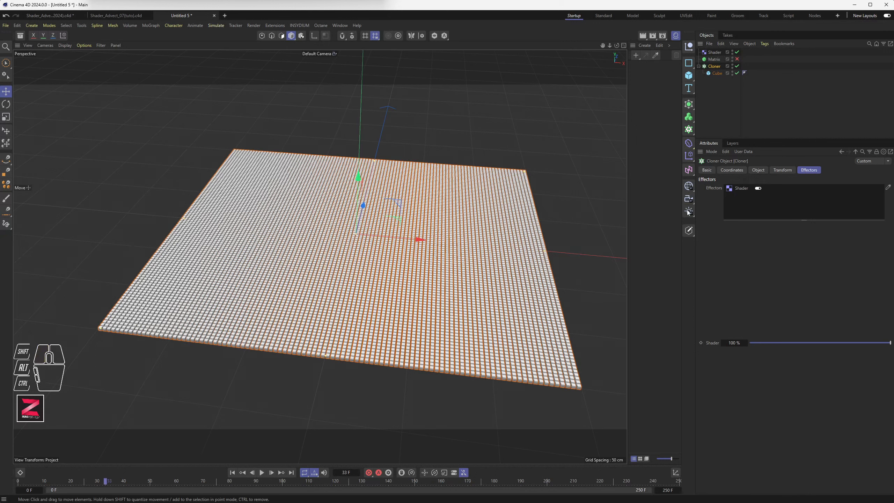
left_click(738, 188)
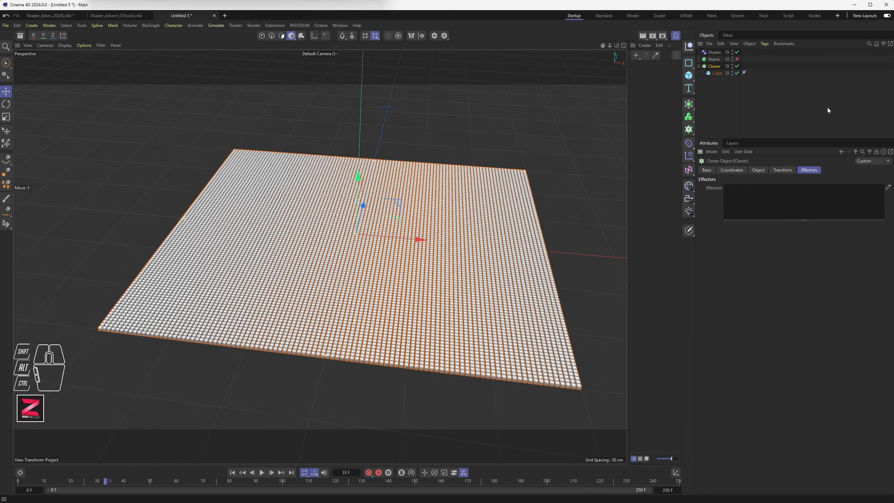
Step: Clear the image from the Shader effector's custom shader, load a Gradient instead, and scrub the timeline
left_click(716, 52)
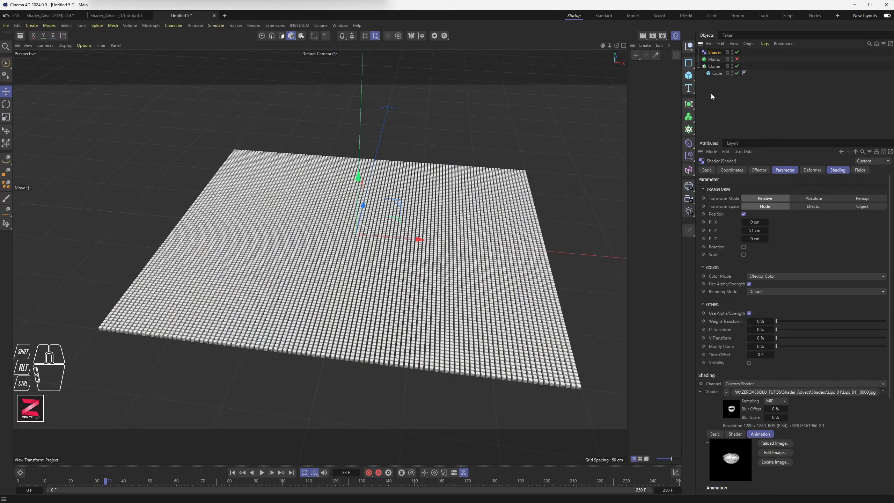
left_click(785, 170, "shift")
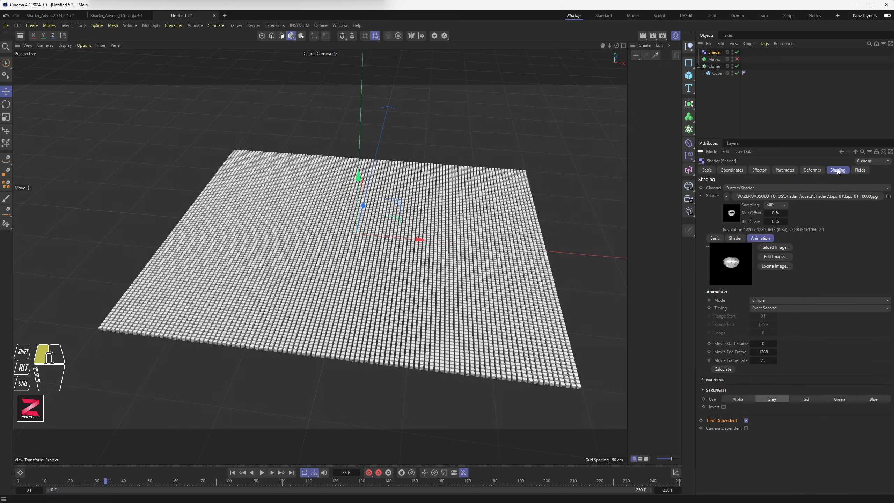
left_click(726, 196)
left_click(735, 217)
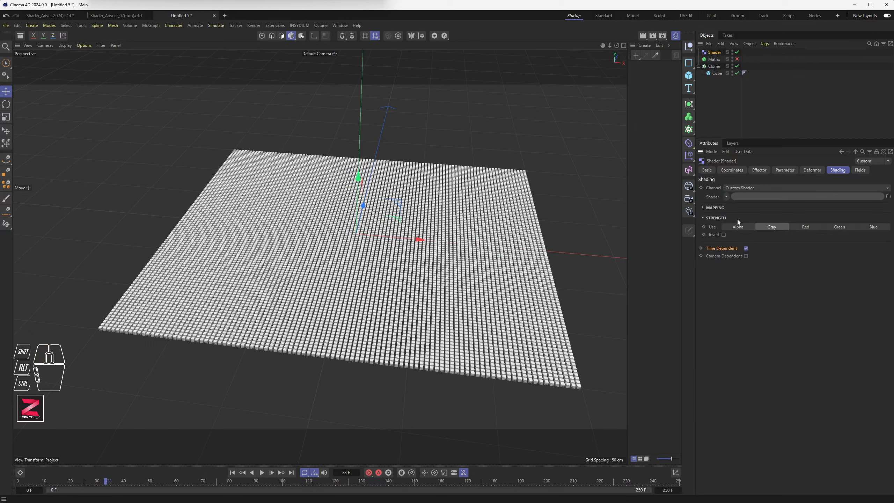
left_click(726, 196)
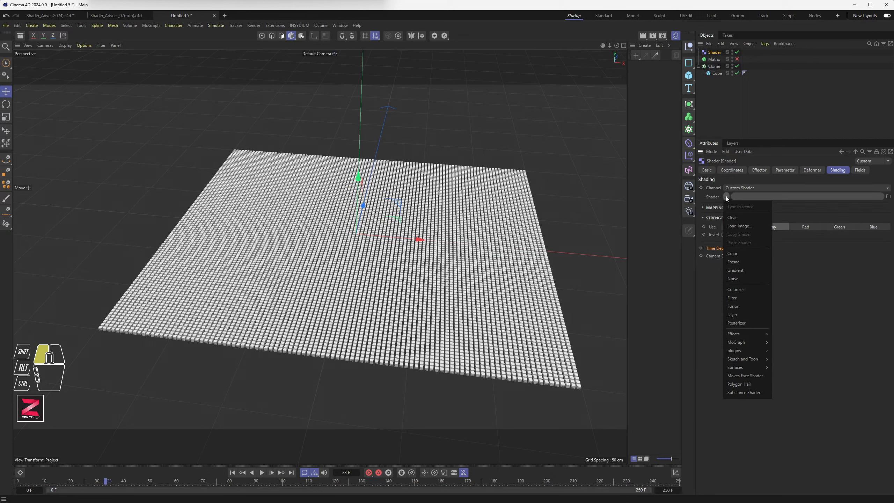
left_click(744, 270)
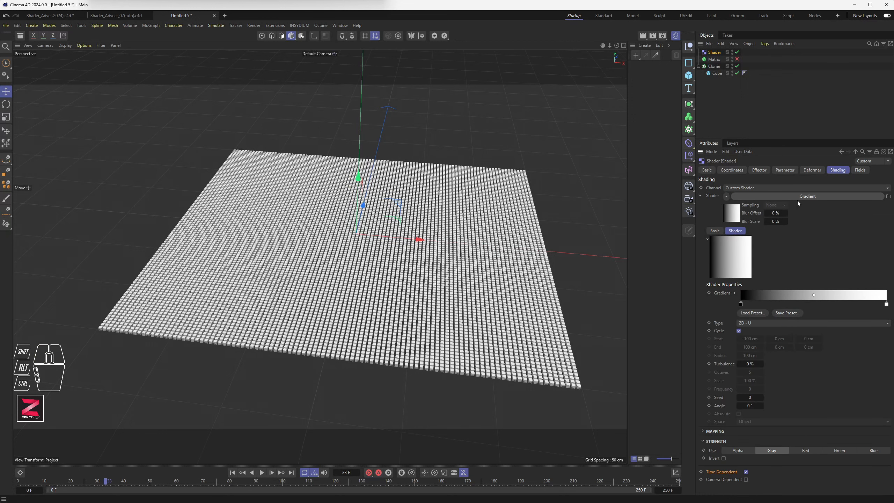
left_click_drag(80, 481, 111, 481)
left_click(784, 170, "shift")
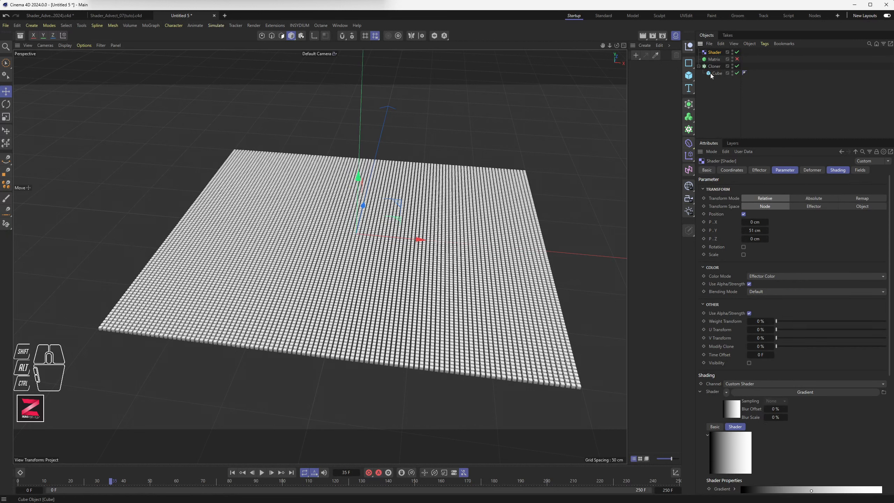
Step: Add the Shader effector back to the Cloner's effectors list
left_click(714, 66)
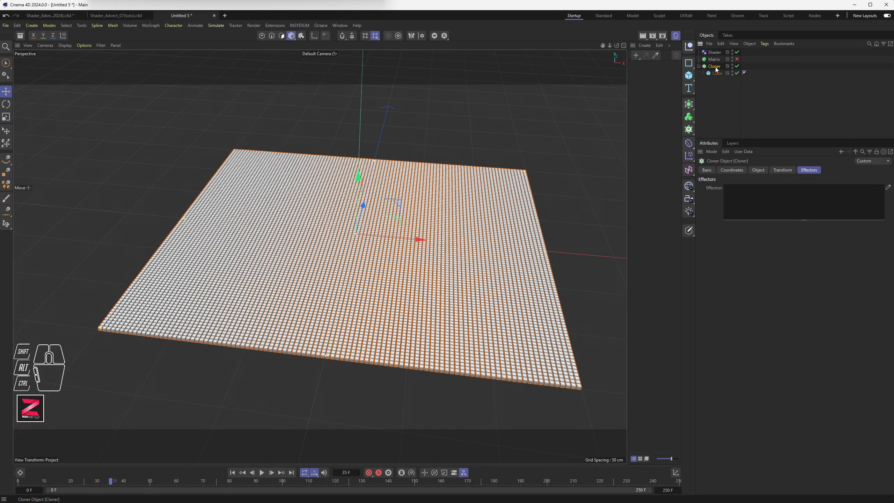
left_click_drag(716, 52, 716, 54)
left_click_drag(776, 198, 776, 199)
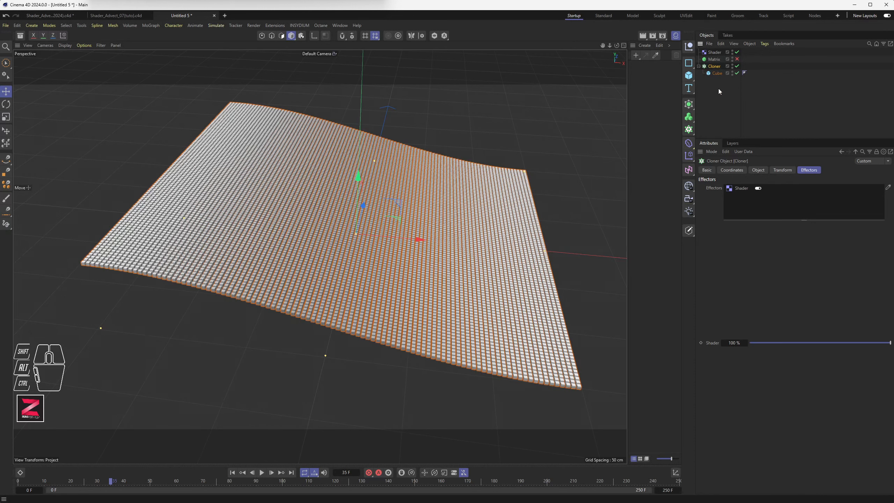
Step: Examine the Shader effector's parameters and gradient settings, and look through the available MoGraph effectors
left_click(714, 52)
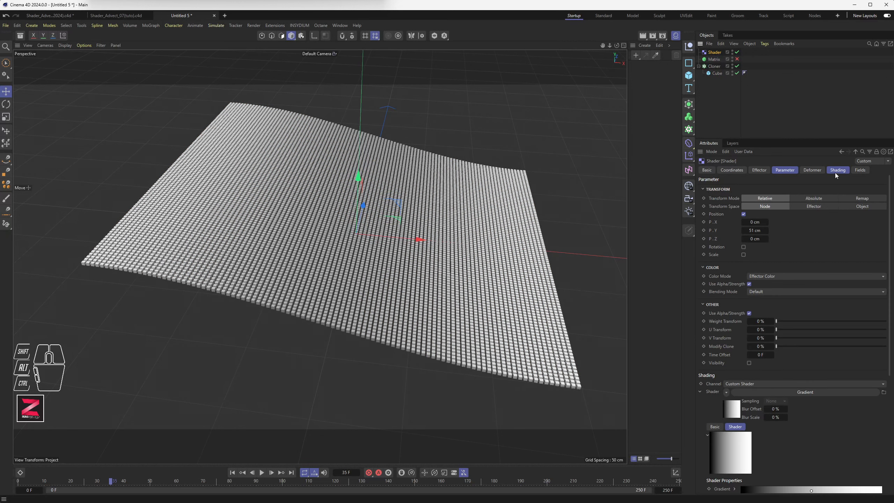
scroll(728, 343, "down", 3)
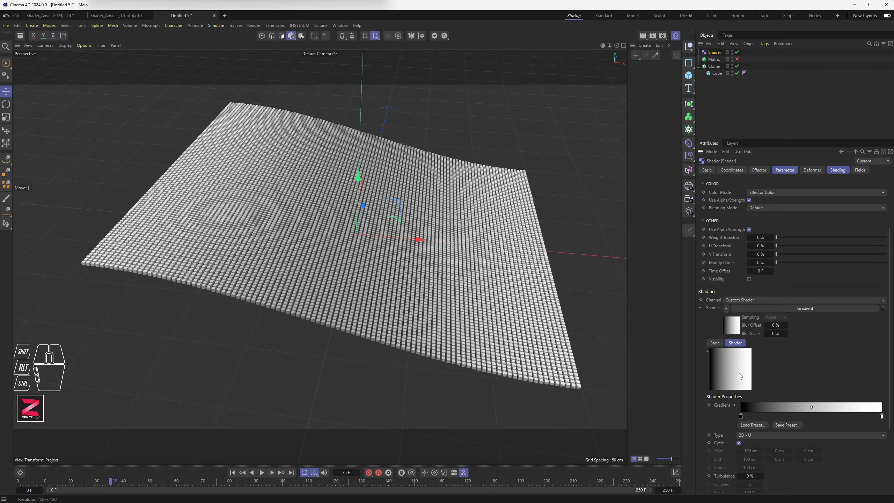
mouse_move(741, 417)
left_mouse_down()
mouse_move(878, 416)
mouse_move(741, 417)
left_mouse_up()
scroll(726, 256, "up", 3)
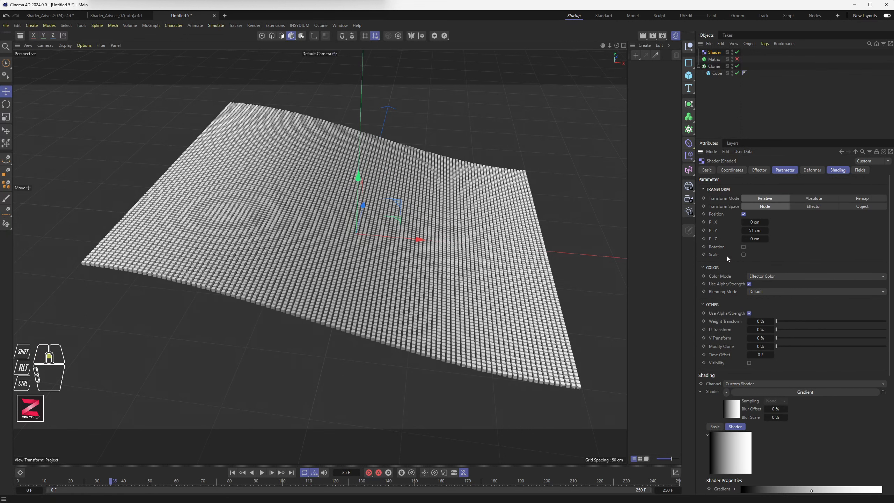
left_click(838, 170)
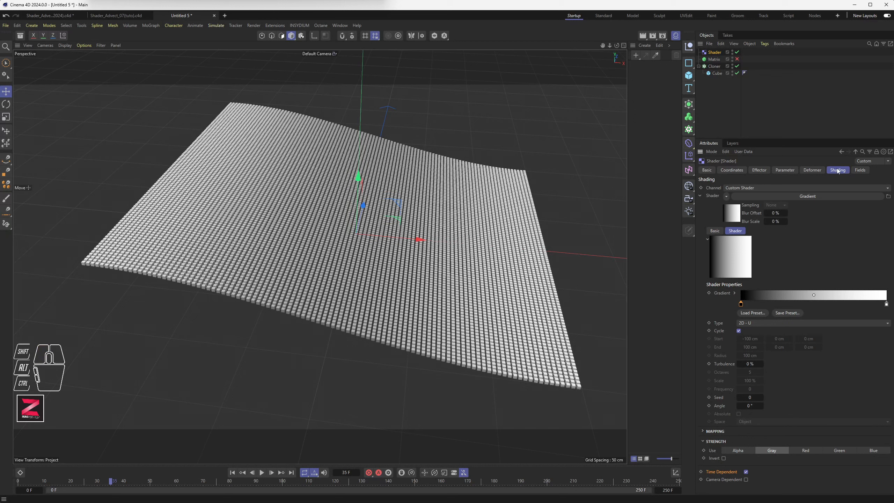
left_click(714, 52)
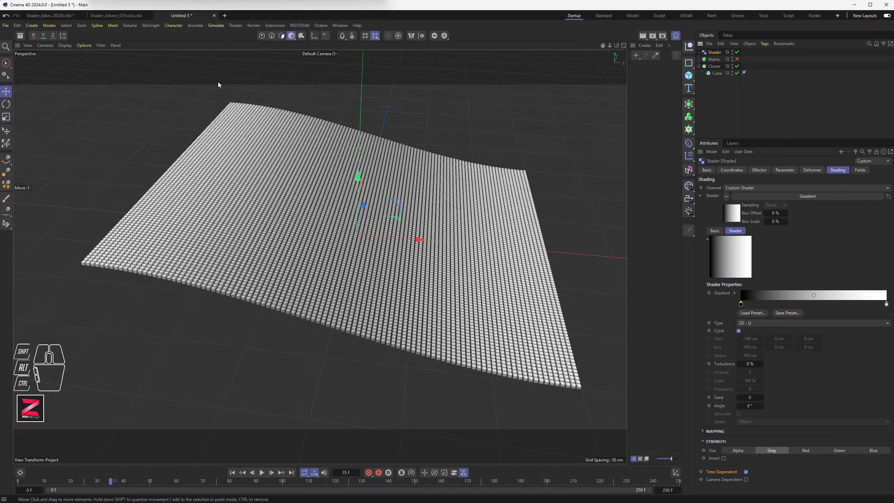
left_click(151, 25)
mouse_move(160, 40)
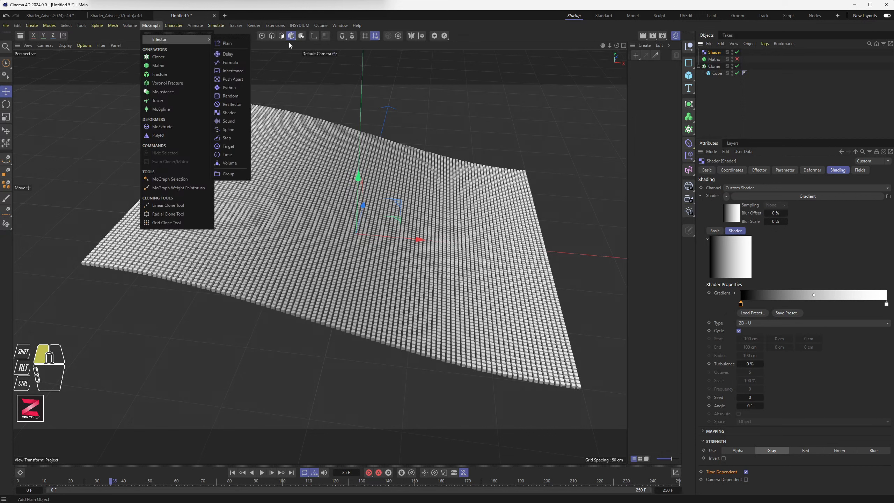
left_click(810, 277)
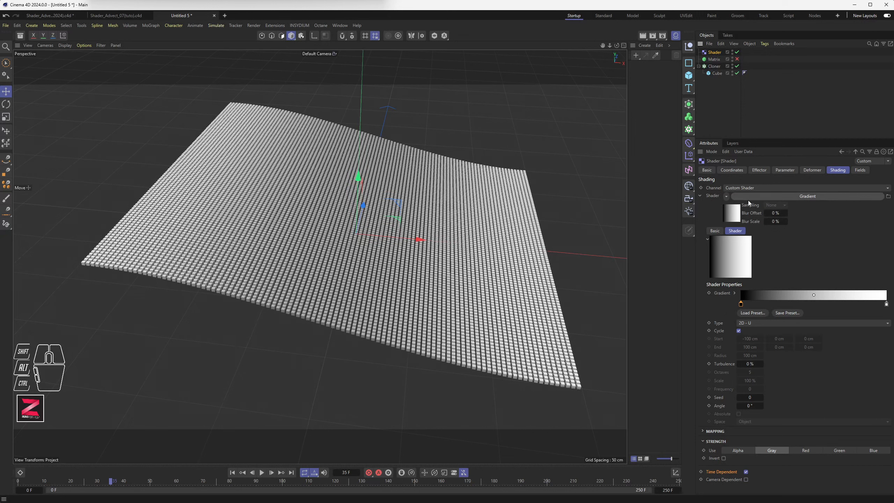
Step: Load Lips_01__0000.jpg into the Shader effector's custom shader without copying it to the project, and scrub the timeline to frame 53
left_click(725, 196)
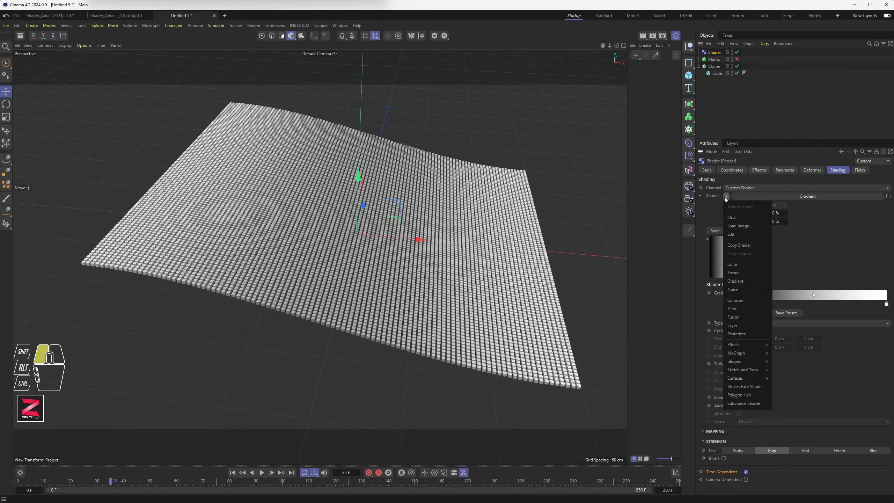
left_click(747, 226)
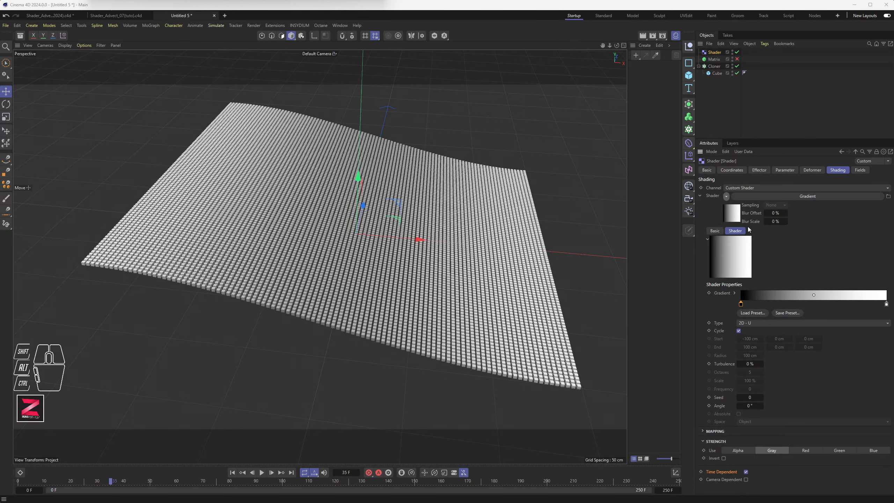
double_click(326, 112)
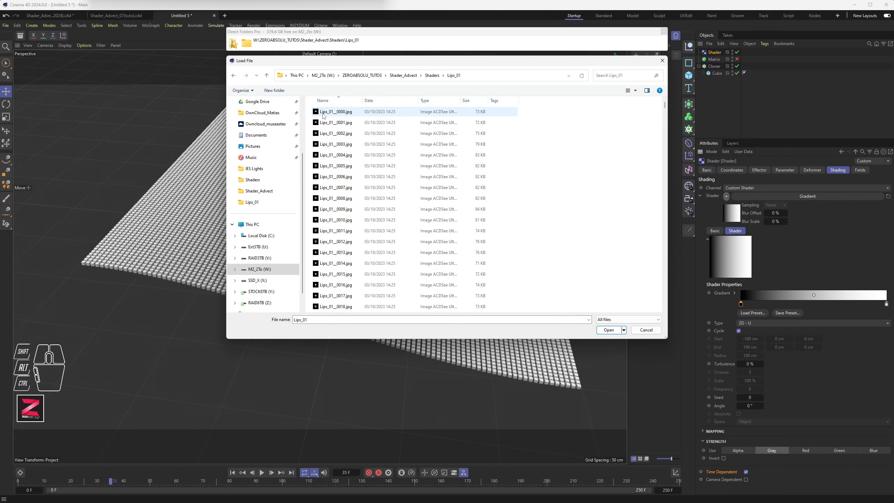
left_click(335, 112)
left_click(607, 329)
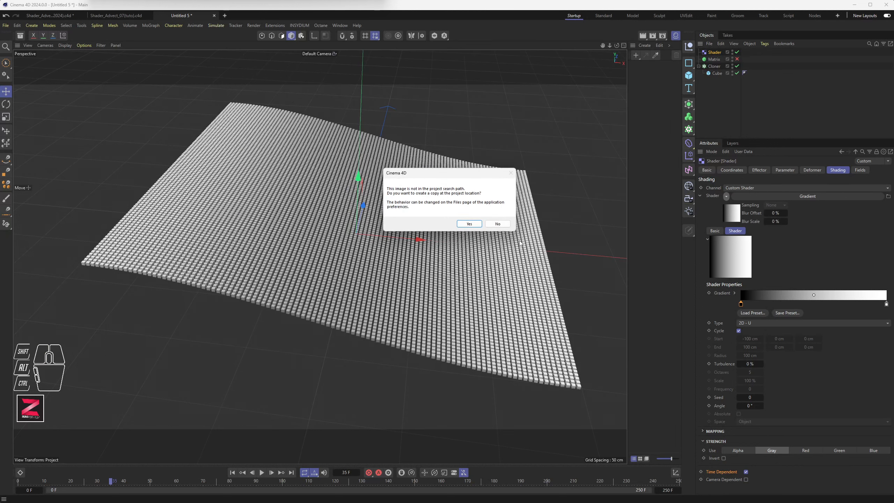
left_click(507, 228)
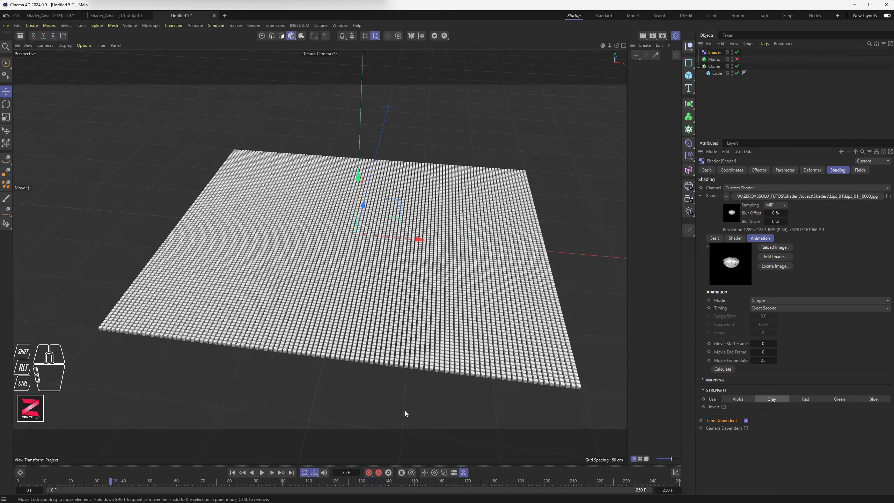
mouse_move(156, 480)
left_mouse_down()
mouse_move(271, 485)
mouse_move(243, 492)
mouse_move(169, 479)
mouse_move(352, 481)
mouse_move(131, 481)
mouse_move(242, 481)
mouse_move(158, 480)
left_mouse_up()
left_click_drag(361, 332, 342, 261, "alt")
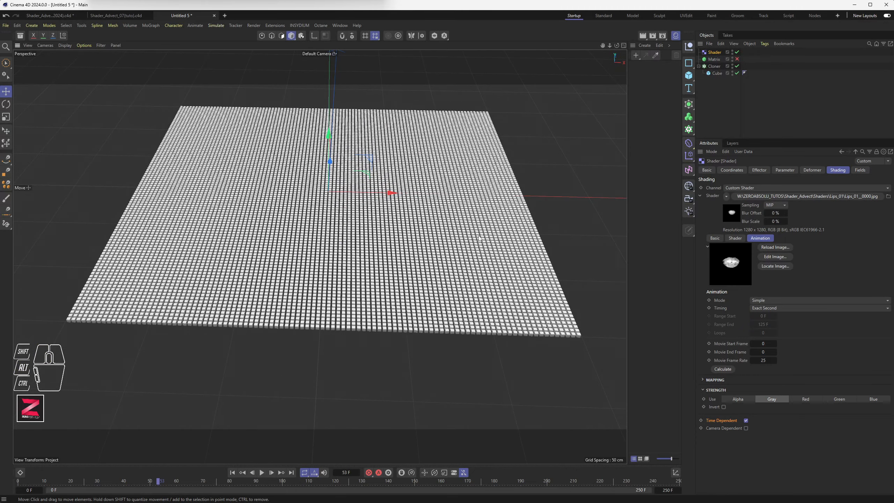
Step: Open the help page for the Shader effector's Time Dependent setting, read the Shading documentation down to Strength, and close it
left_click(713, 423)
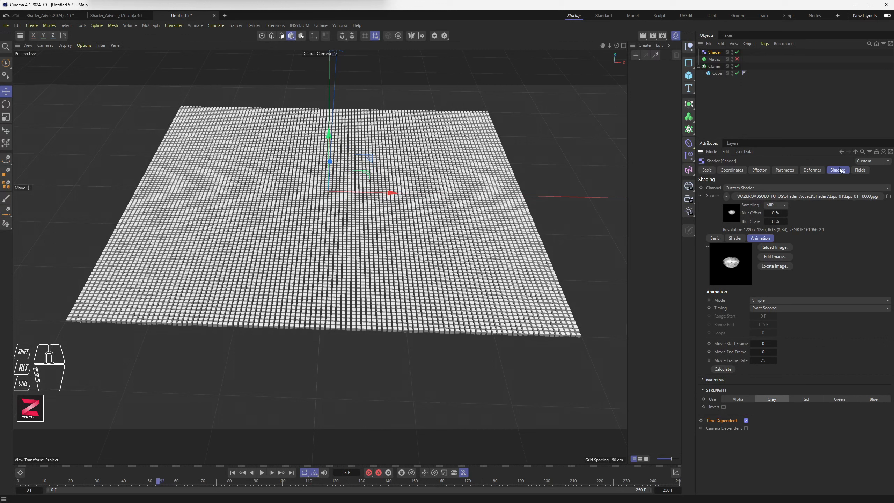
right_click(725, 421)
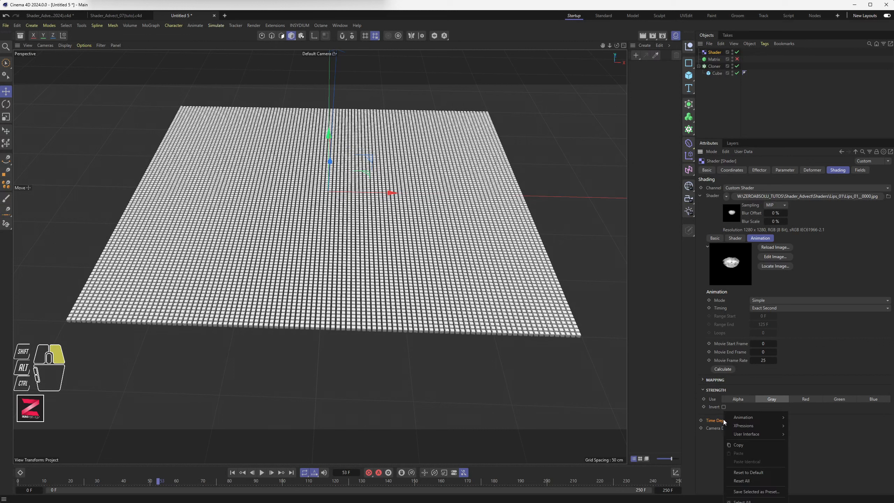
left_click(742, 492)
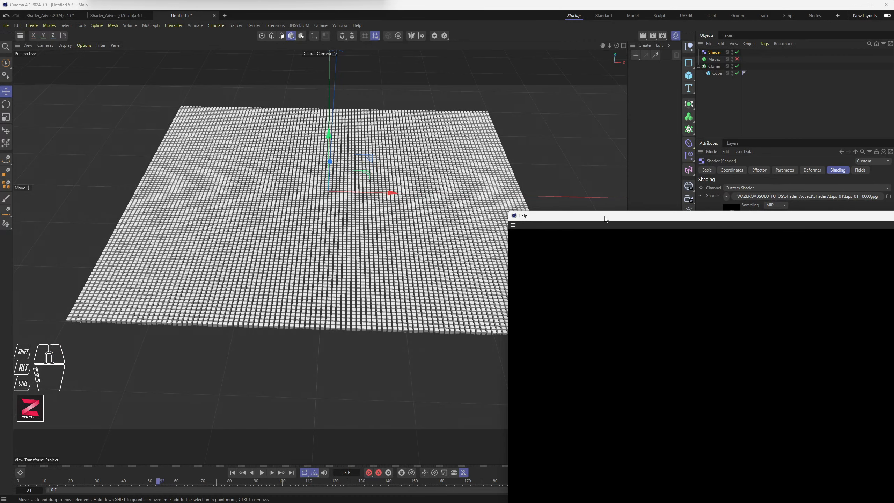
scroll(229, 271, "down", 5)
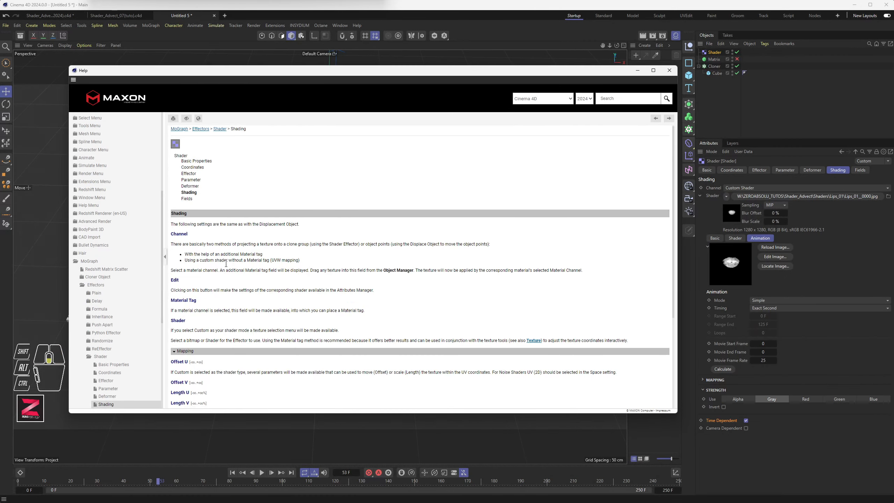
scroll(246, 264, "up", 3, "ctrl")
scroll(253, 262, "down", 7)
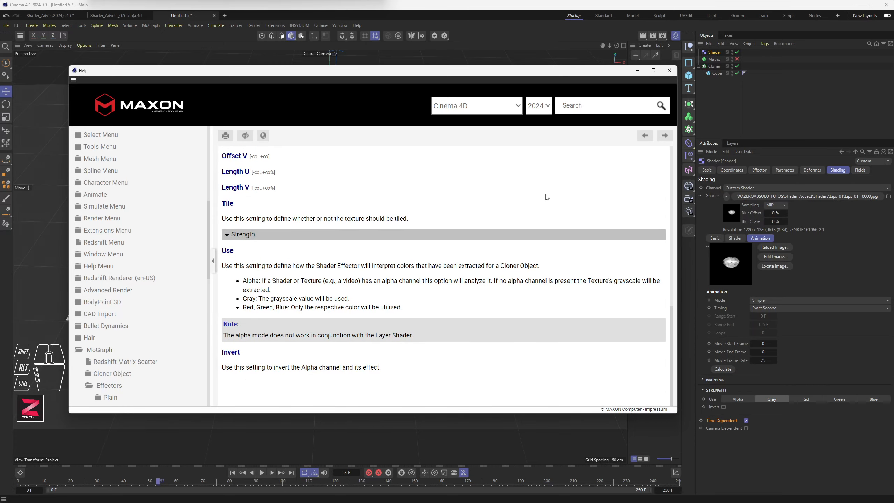
left_click(670, 70)
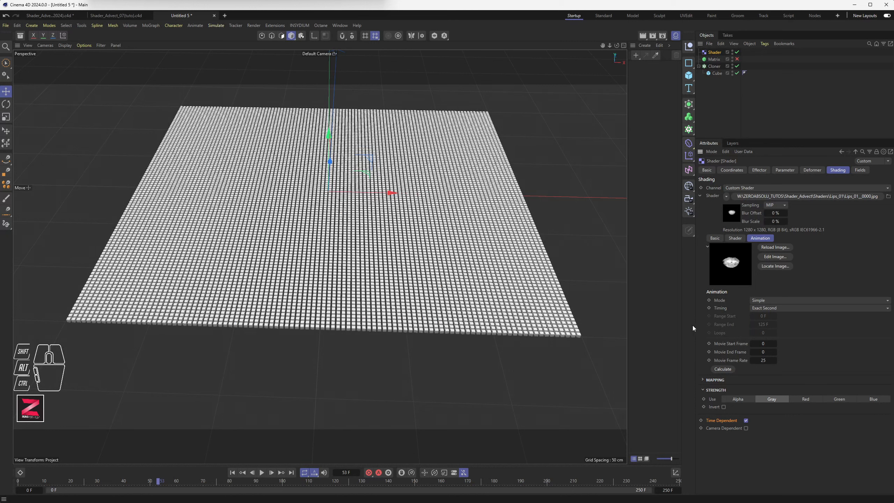
Step: Clear the lips image from the Shader effector's custom shader and check the Cloner's effectors list
left_click(716, 56)
left_click(725, 197)
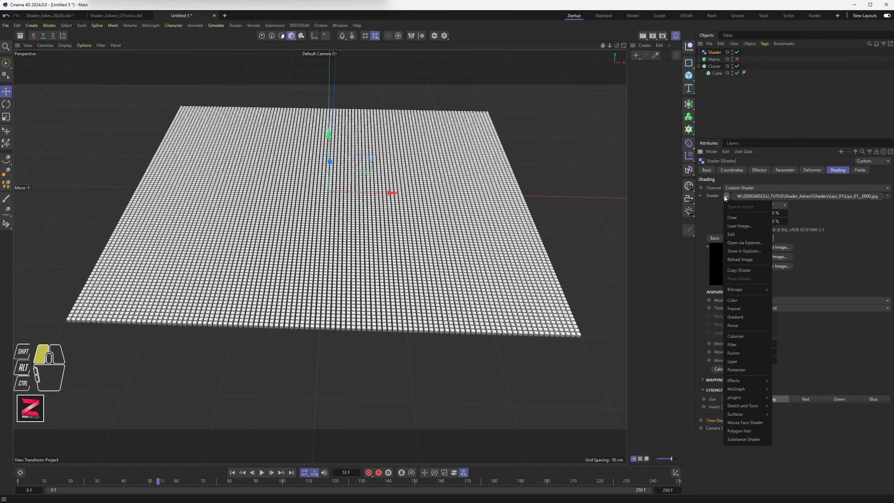
left_click(740, 218)
left_click_drag(424, 249, 377, 248, "alt")
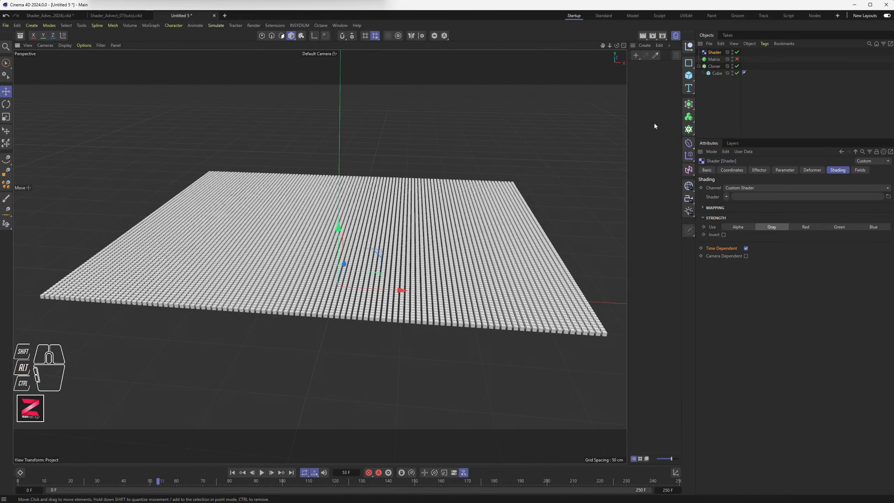
left_click(714, 66)
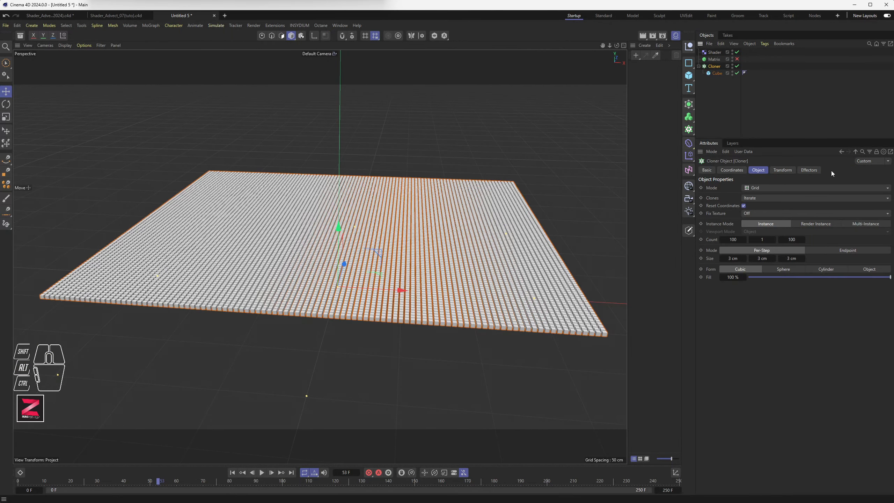
left_click(809, 170)
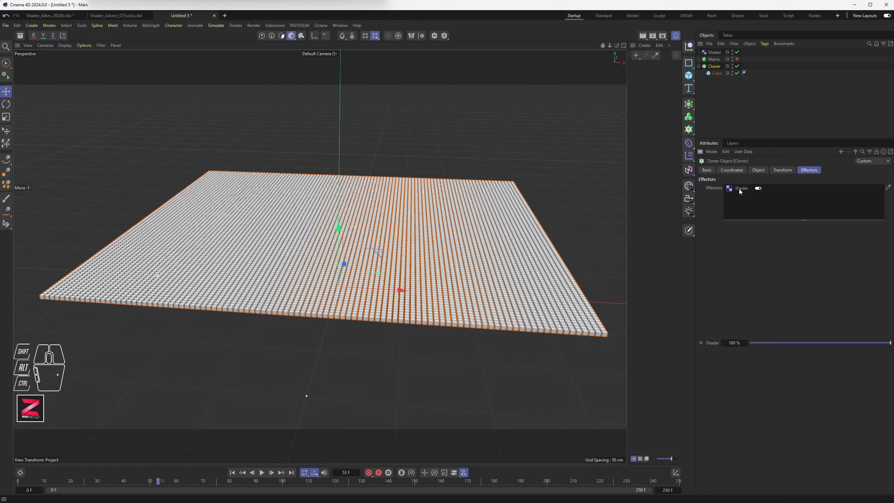
Step: Add a Plane object measuring 400 × 400 cm to the scene
left_click(688, 76)
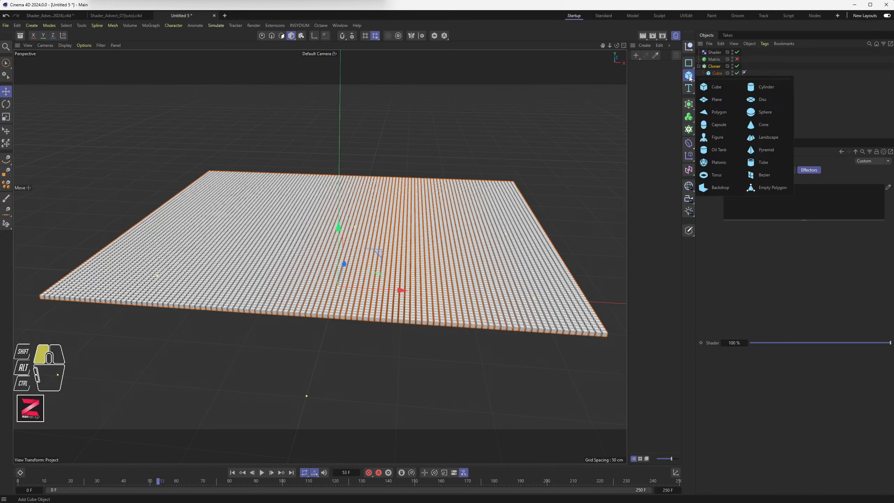
left_click(717, 100)
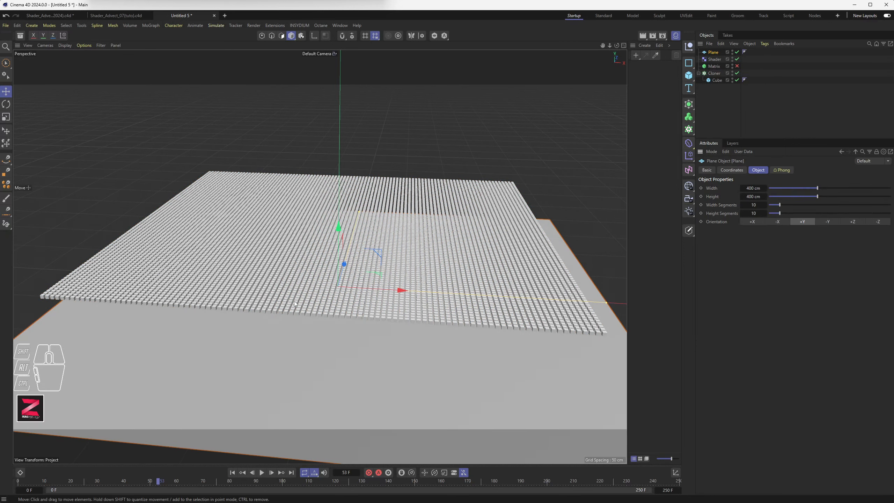
left_click_drag(352, 325, 354, 300, "alt")
scroll(357, 323, "up", 3)
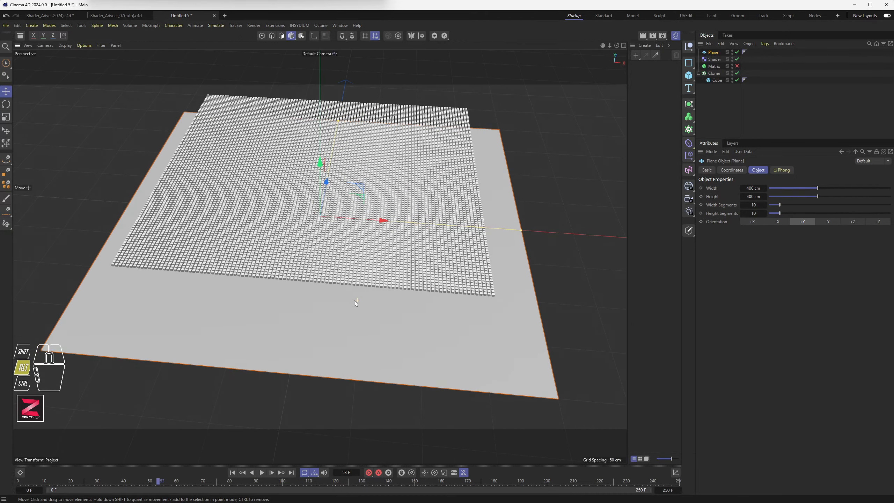
Step: Review the Shader effector's shading and field settings, and add a Shader Field to its field list
left_click(714, 59)
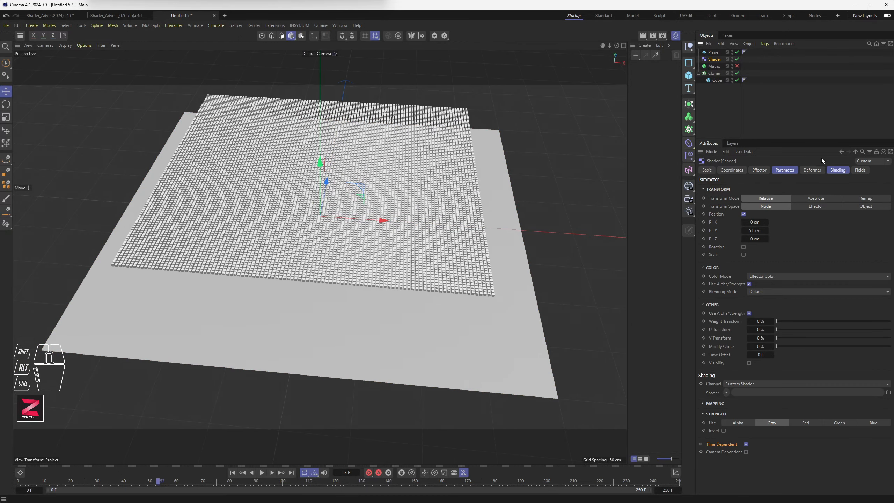
left_click(833, 170)
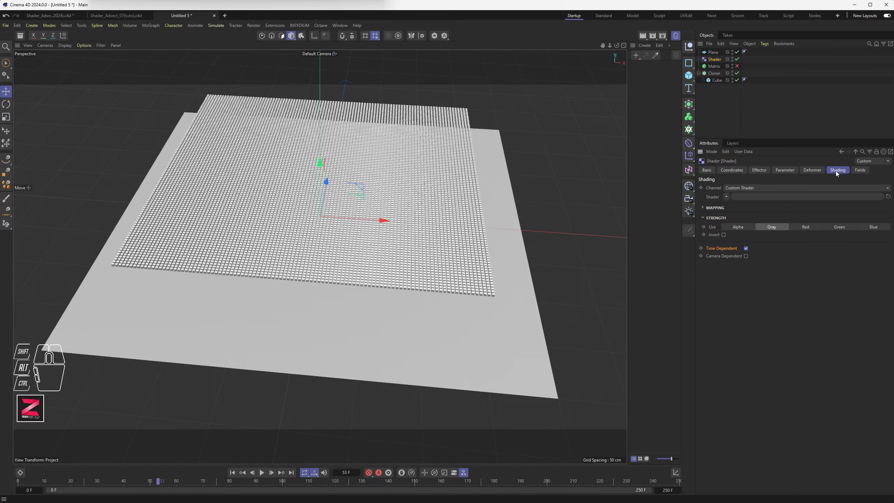
left_click(860, 171)
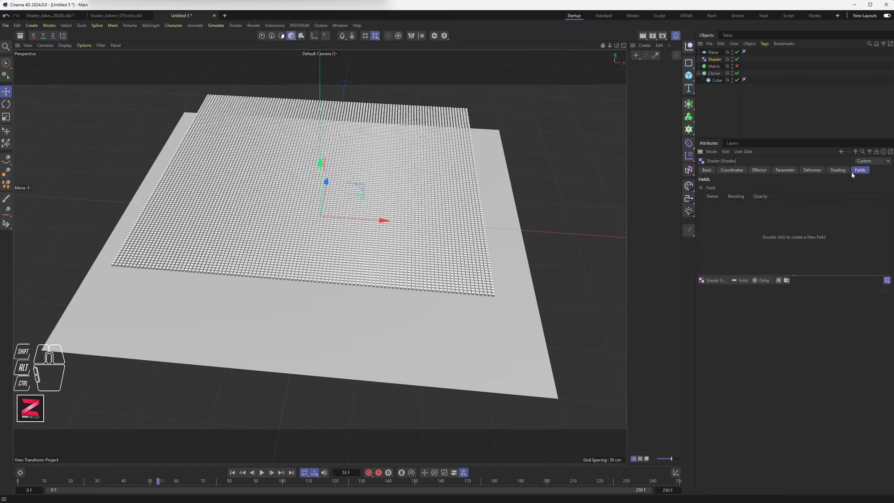
left_click(838, 172)
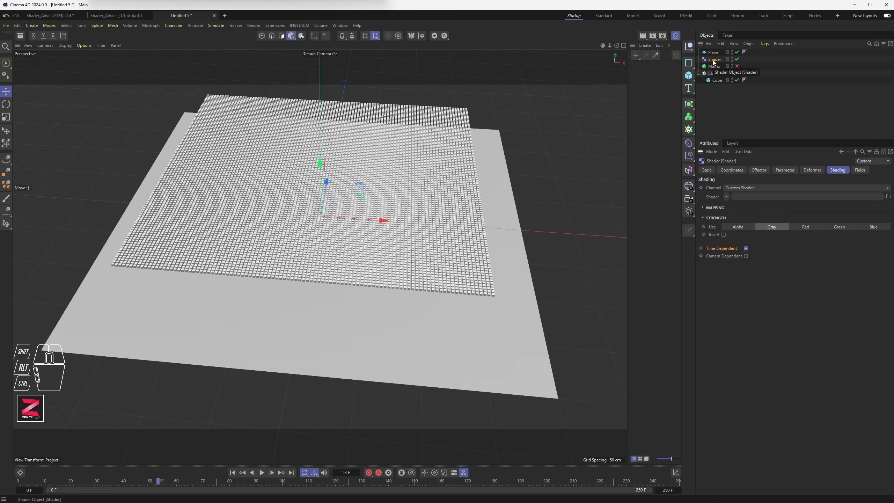
left_click(863, 171)
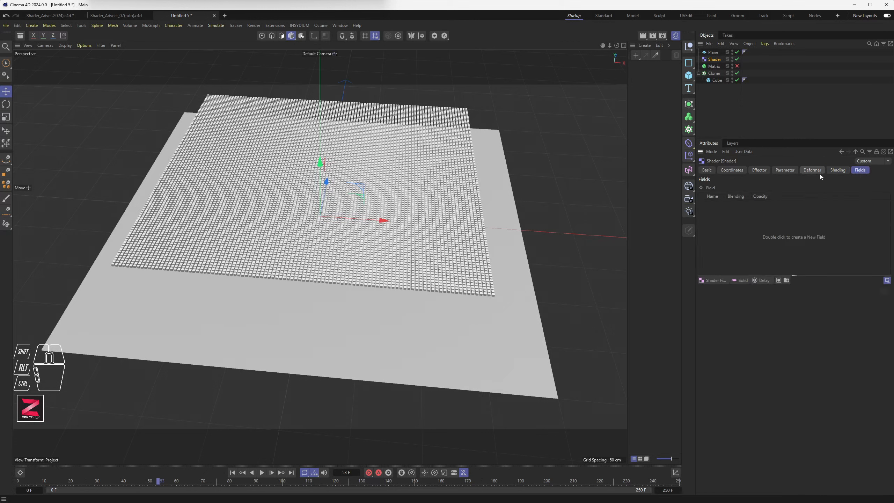
left_click(711, 281)
left_click(764, 288)
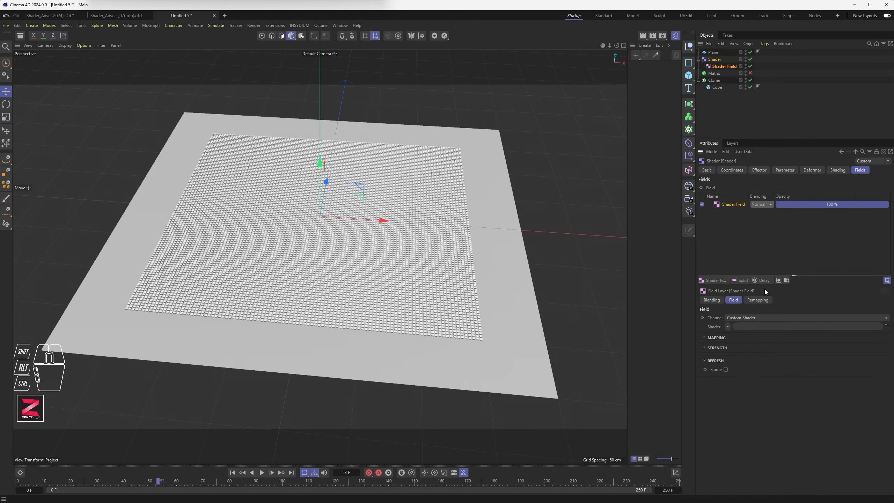
Step: Load Lips_01__0000.jpg into the effector's Shader Field without copying it to the project, and scrub the timeline to frame 46
left_click(729, 204)
left_click_drag(728, 326, 739, 357)
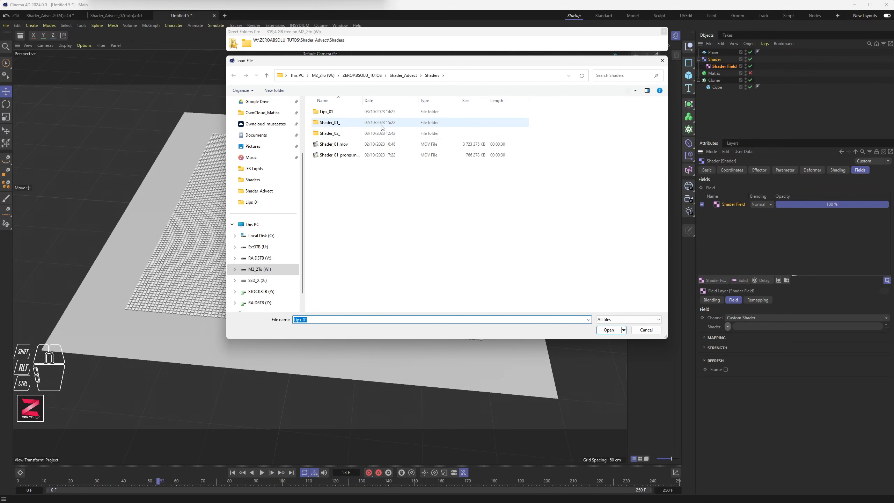
double_click(330, 111)
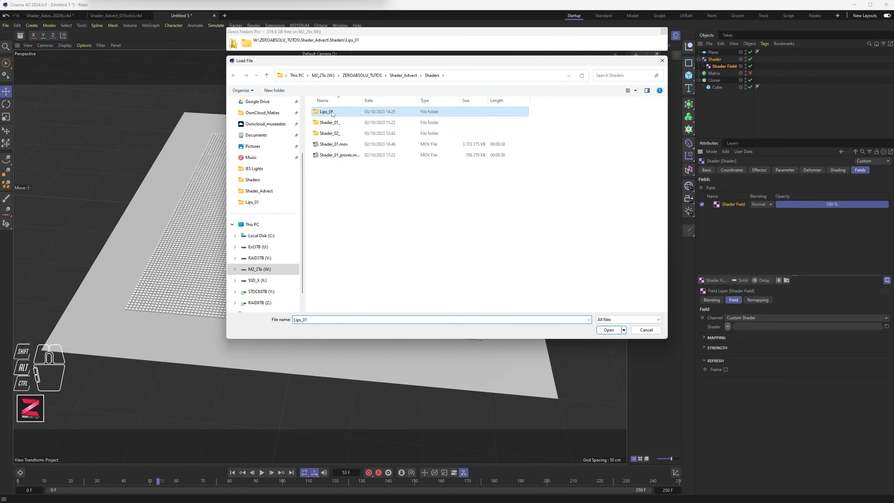
left_click(608, 329)
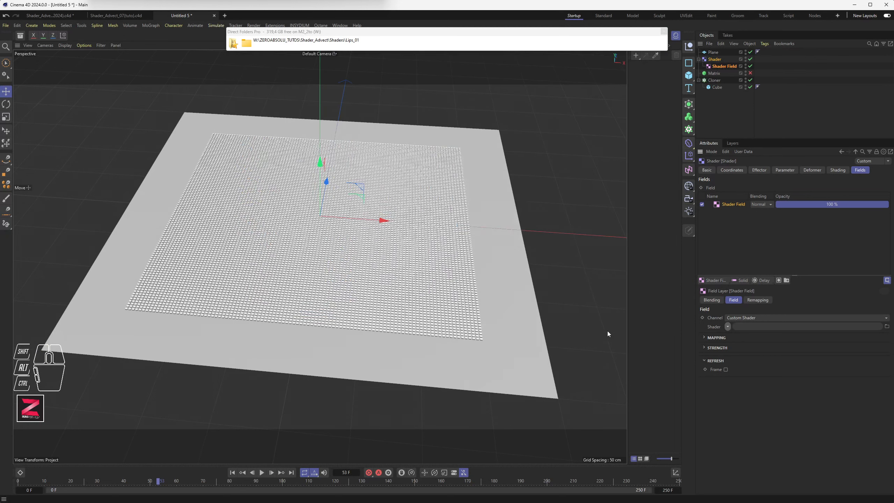
left_click(498, 224)
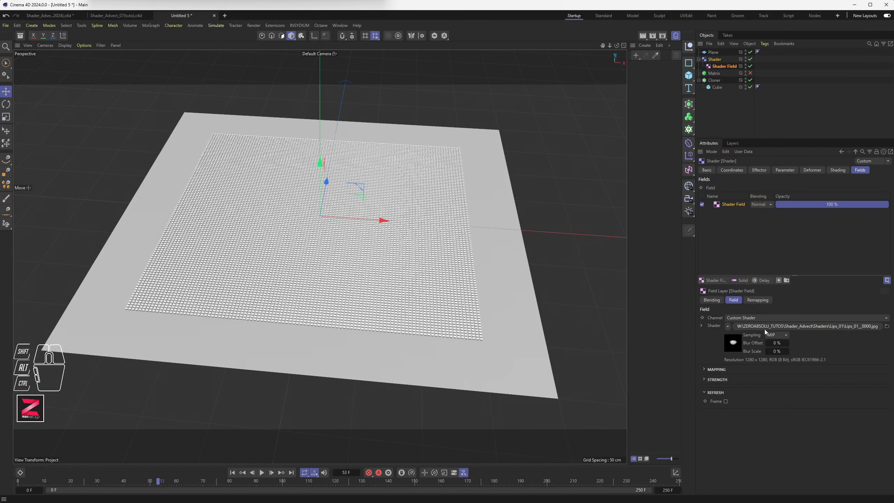
left_click_drag(183, 483, 140, 482)
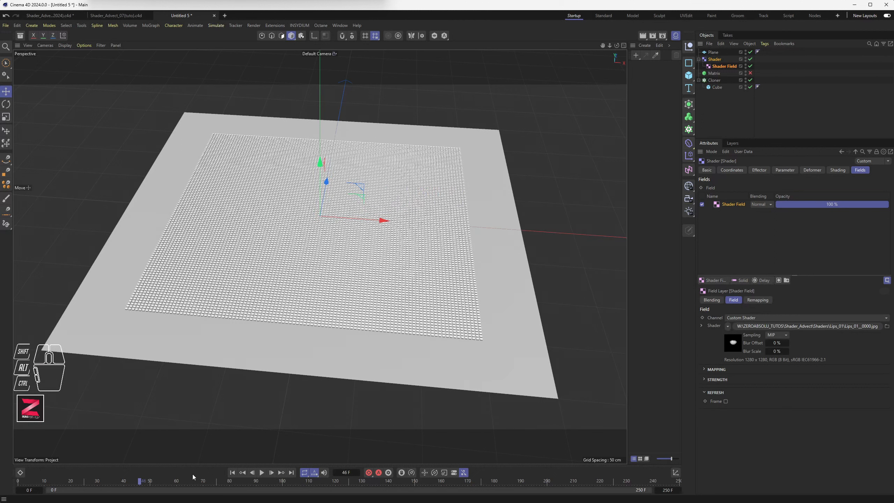
Step: Calculate the animation range of the Shader Field's lips image and check it at frames 22 and 132
left_click(702, 326)
left_click_drag(752, 275, 752, 231)
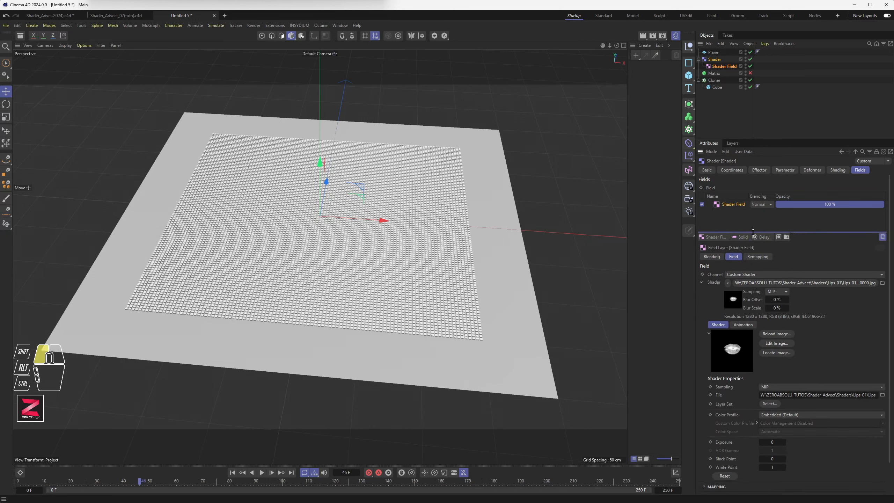
left_click(754, 324)
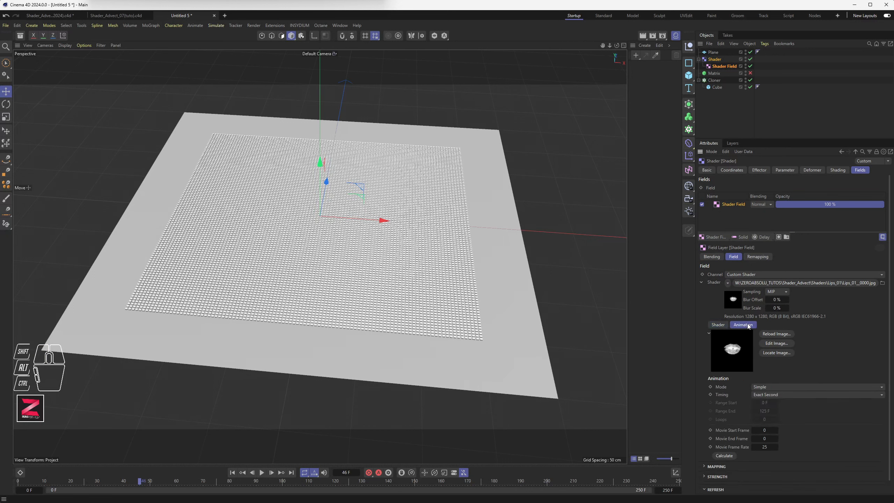
left_click(725, 455)
left_click(77, 480)
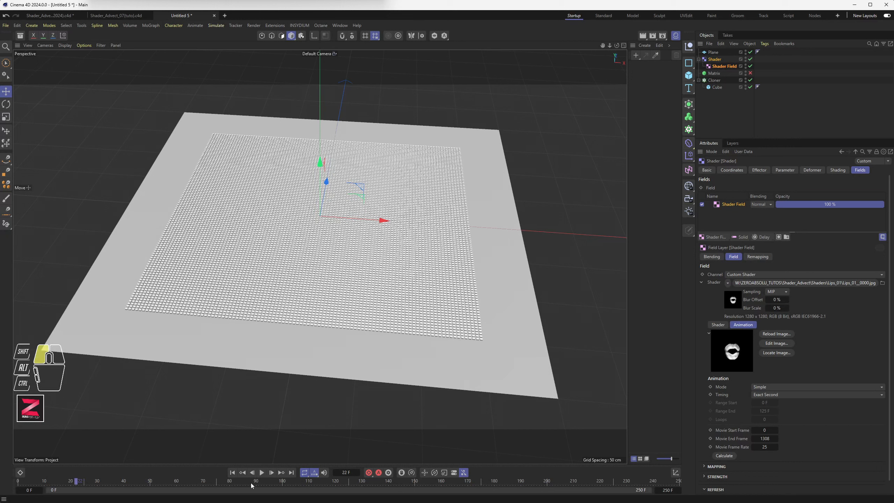
left_click(367, 480)
Step: Delete the Shader Field from the Shader effector's field list and from the scene
key("Delete")
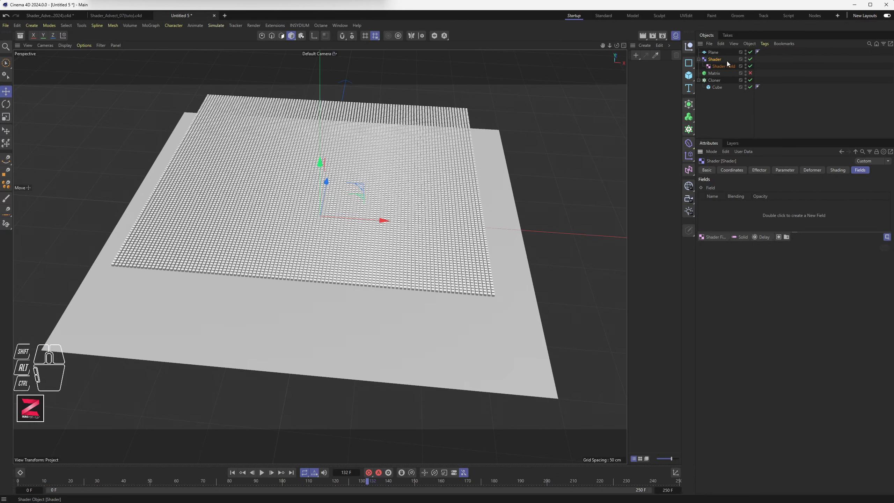
left_click(715, 53)
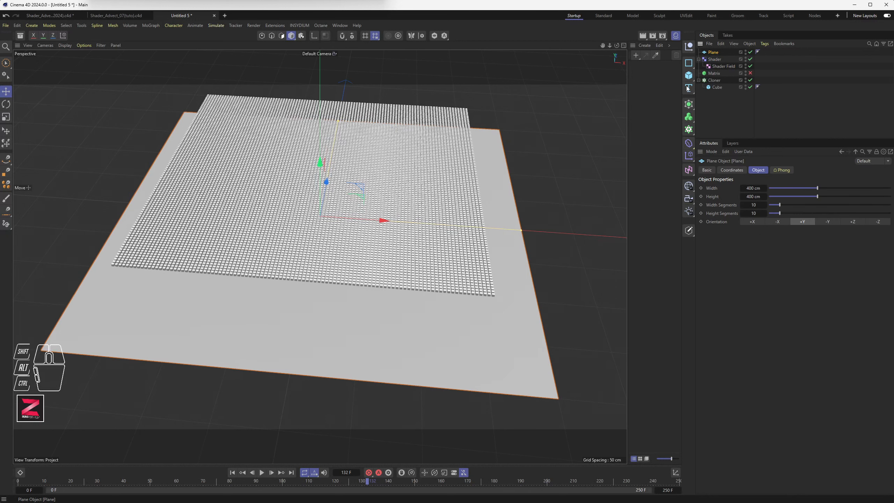
left_click(718, 67)
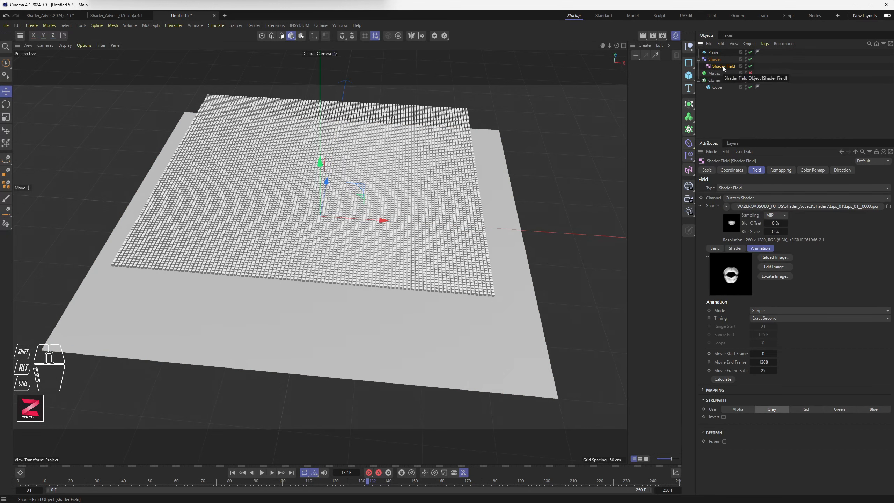
left_click(715, 59)
left_click(721, 67)
key("Delete")
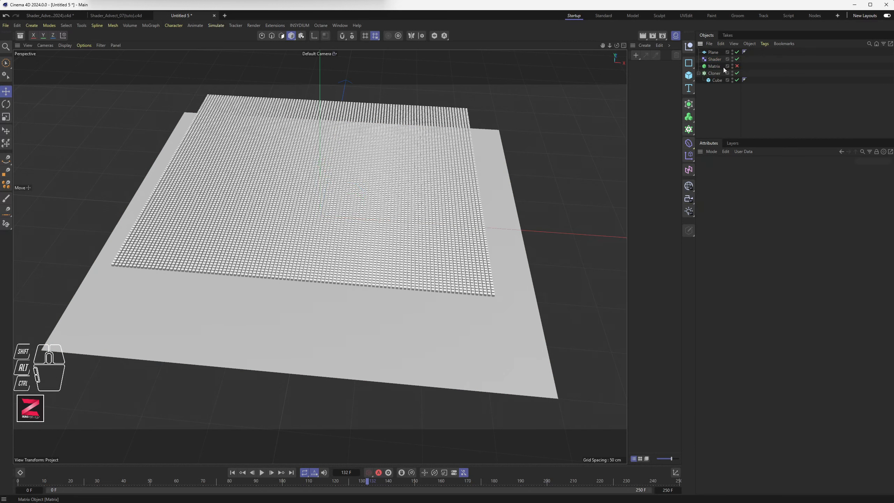
left_click(715, 60)
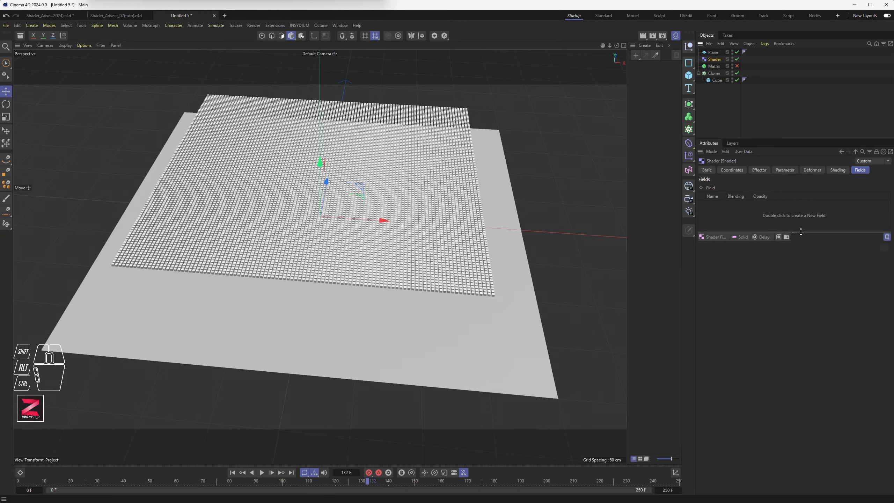
left_click_drag(801, 231, 796, 259)
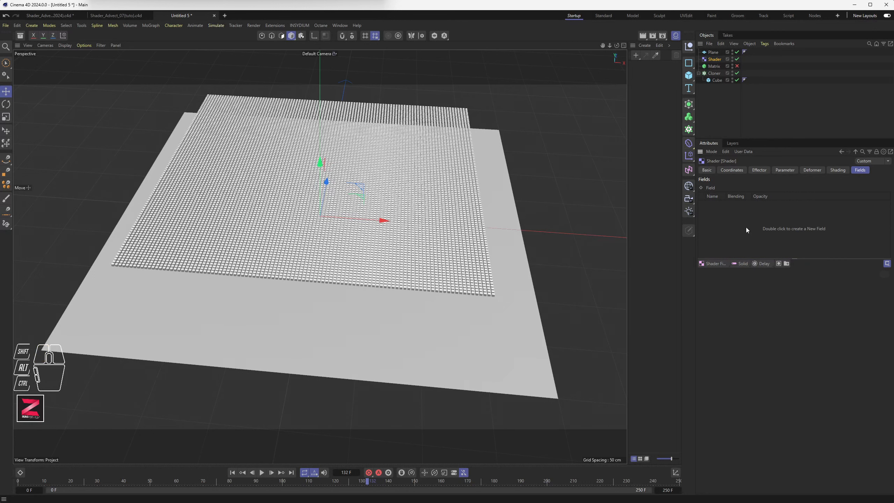
Step: Add a Vertex Map tag to the Plane and create a Shader Field in the tag's field list
left_click(712, 52)
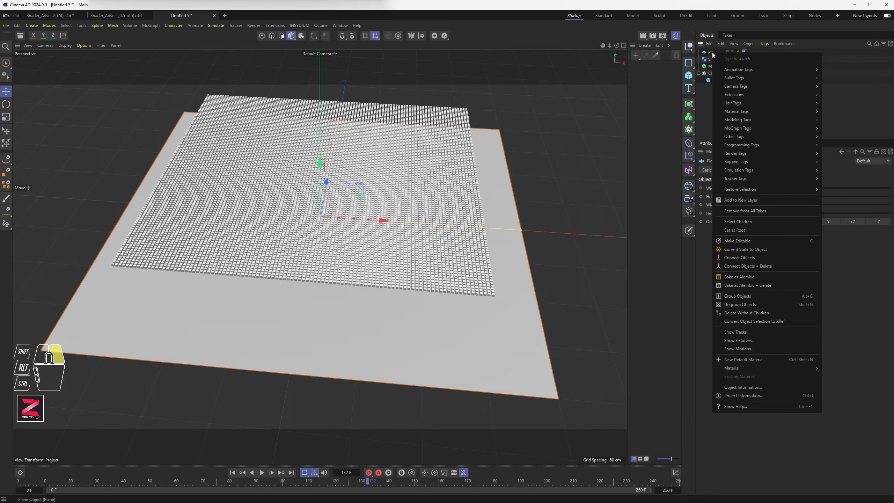
mouse_move(744, 135)
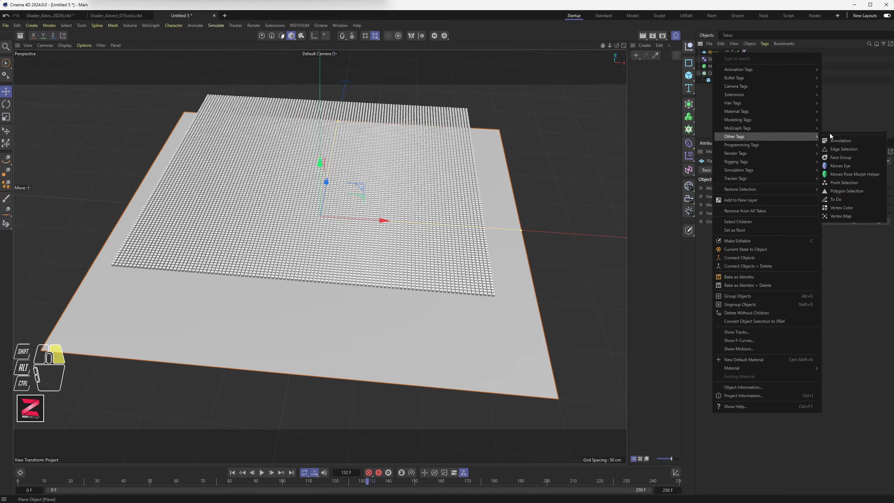
left_click(845, 217)
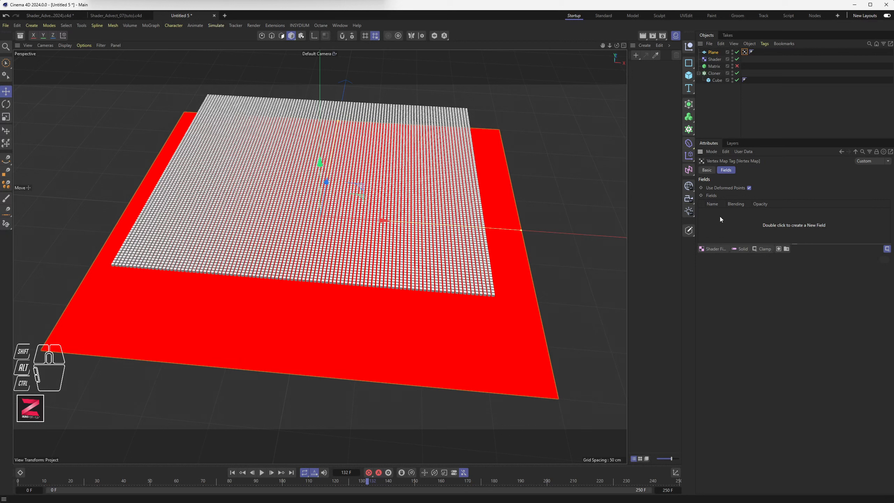
left_click(711, 248)
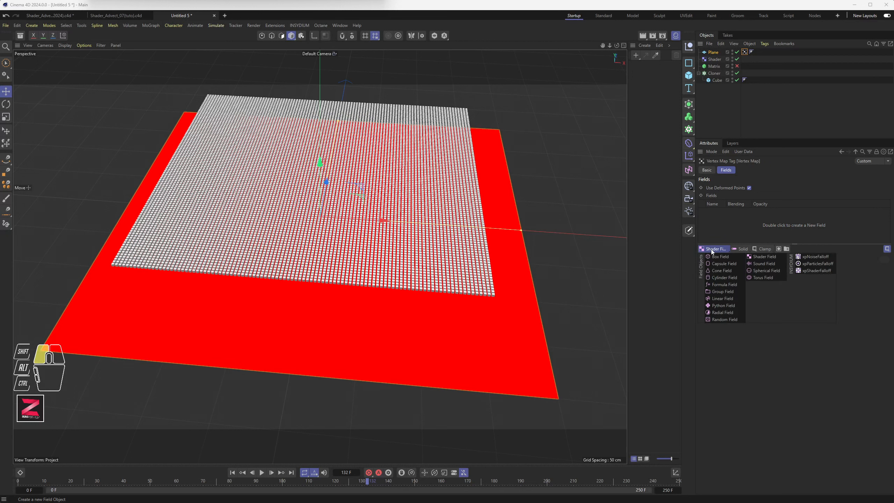
left_click(765, 259)
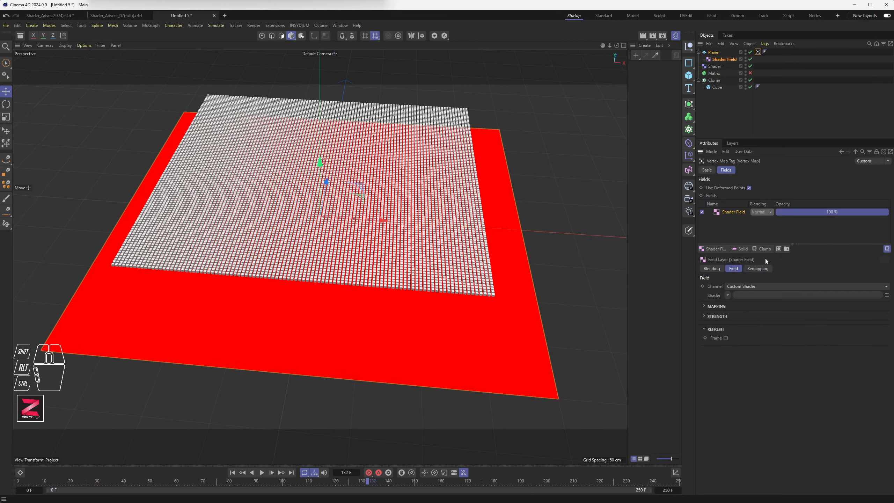
Step: Load Lips_01__0000.jpg into the vertex map's Shader Field without copying it to the project
left_click(727, 295)
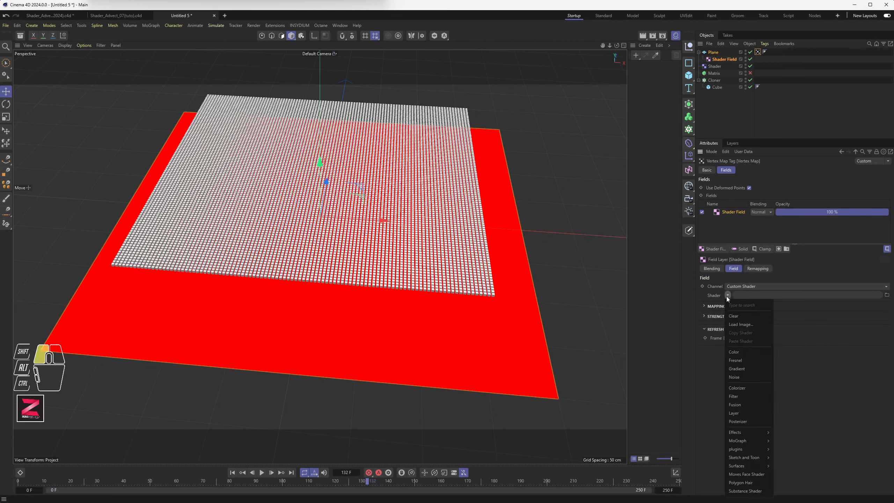
left_click(748, 325)
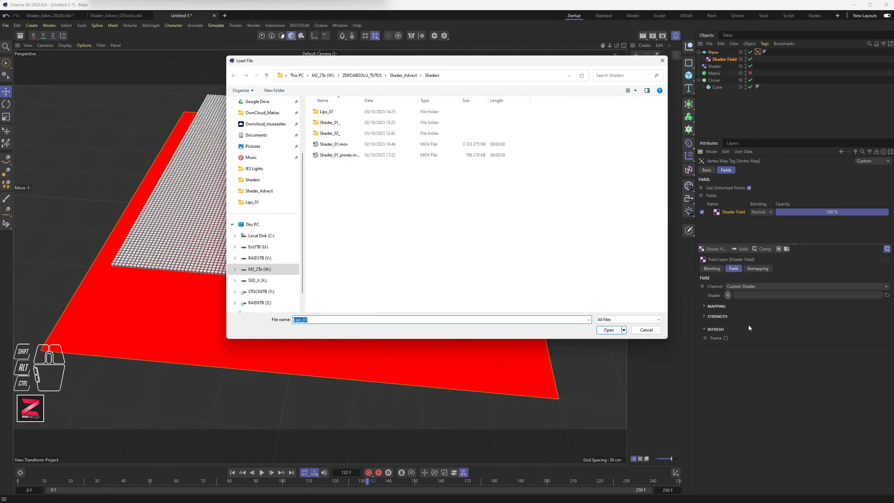
double_click(331, 113)
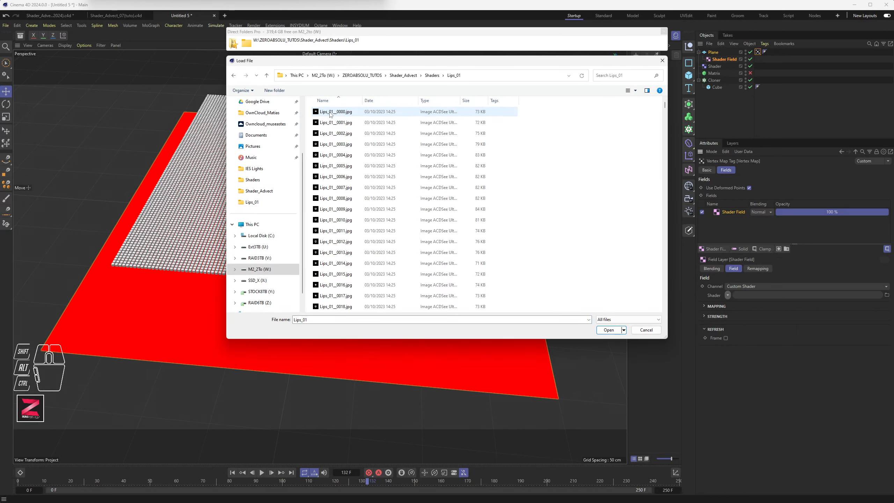
left_click(331, 112)
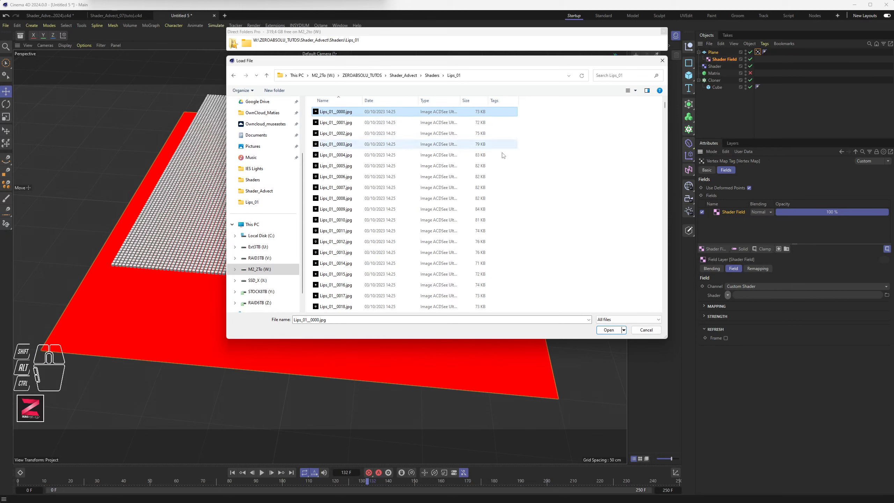
left_click(611, 330)
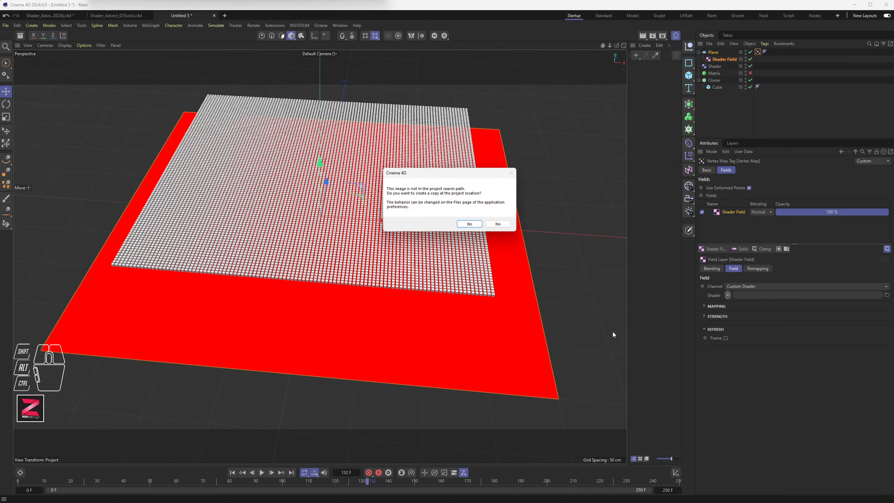
left_click(502, 223)
Step: Compare the Plane's vertex map with the clones above it and check the effector assigned to the Cloner
left_click_drag(385, 289, 387, 264, "alt")
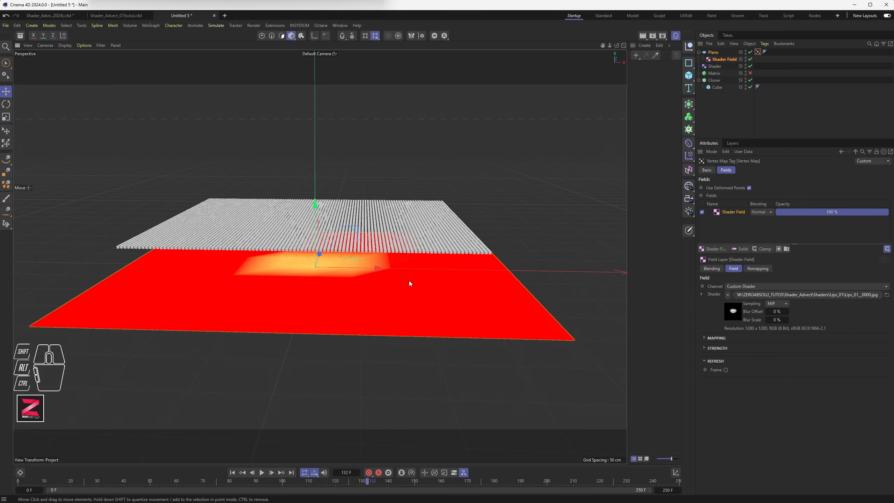
left_click_drag(428, 288, 422, 319, "alt")
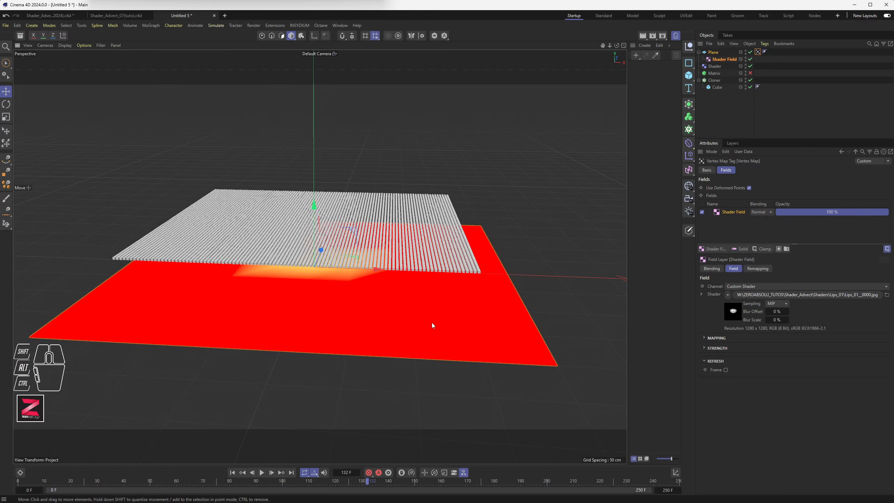
left_click_drag(325, 278, 299, 269, "alt")
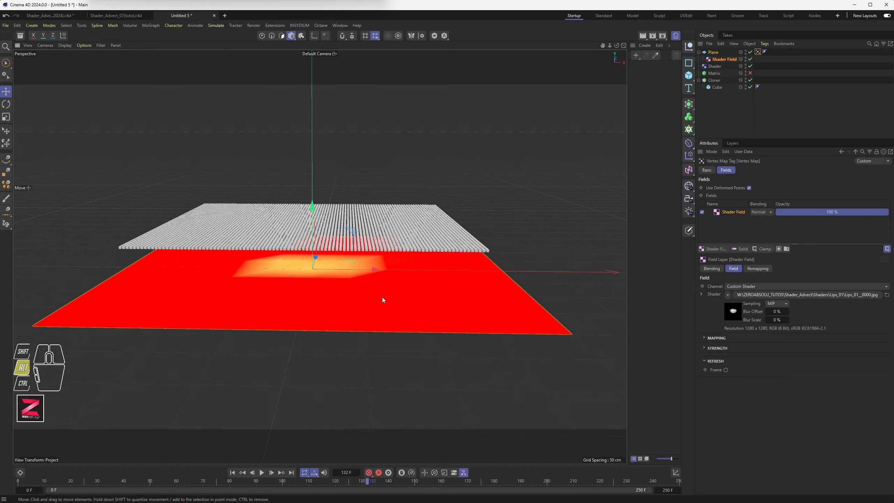
left_click_drag(385, 296, 547, 223, "alt")
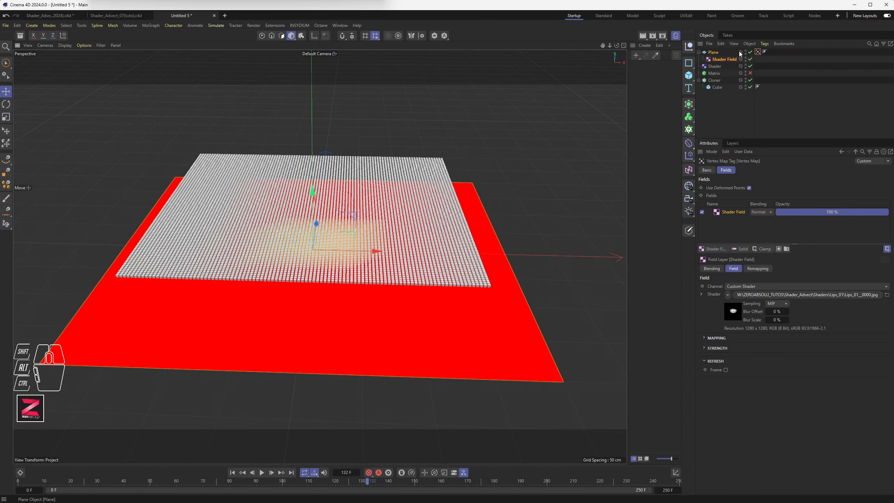
left_click(712, 67)
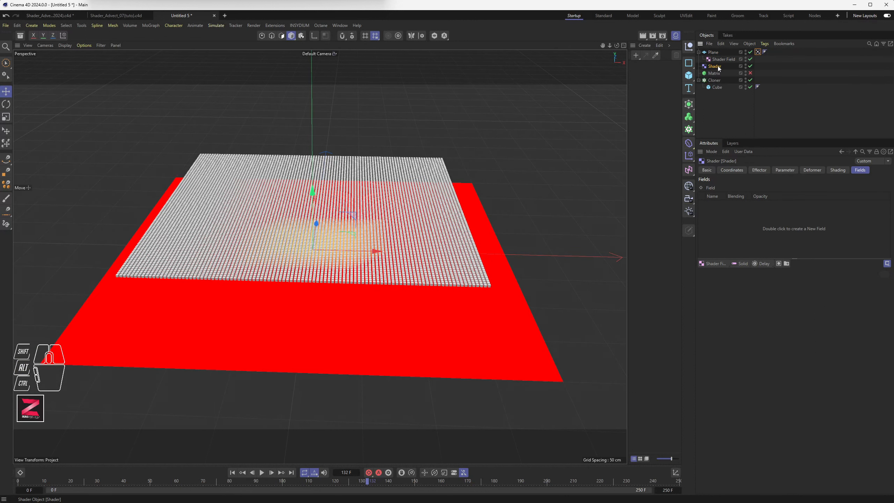
left_click_drag(719, 66, 714, 81)
left_click(714, 81)
left_click(808, 170)
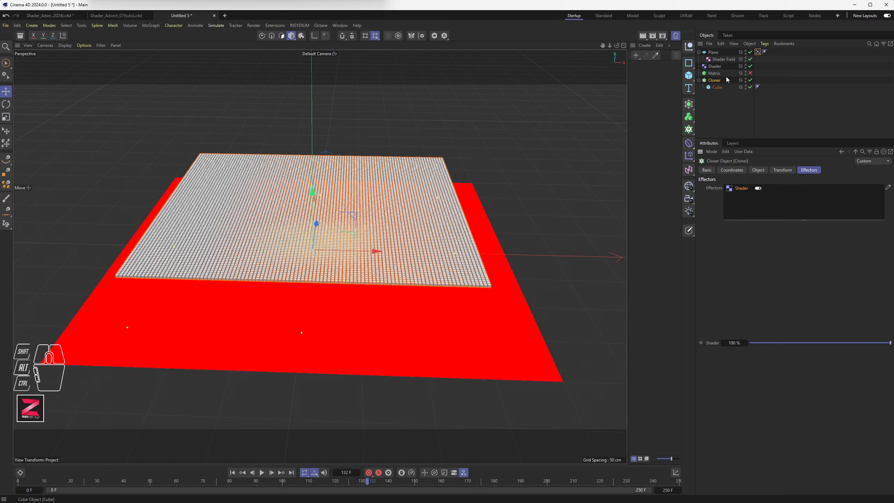
Step: Add the Plane's Vertex Map tag to the Shader effector's field list
left_click(715, 67)
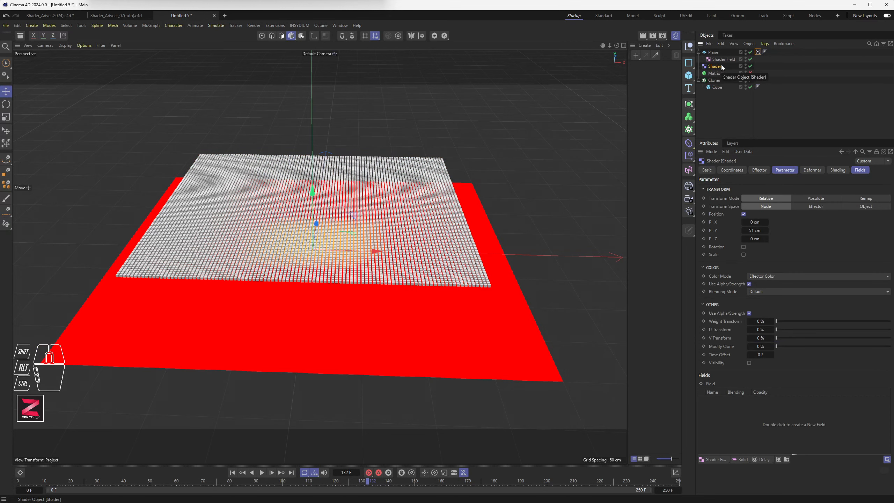
left_click(863, 170)
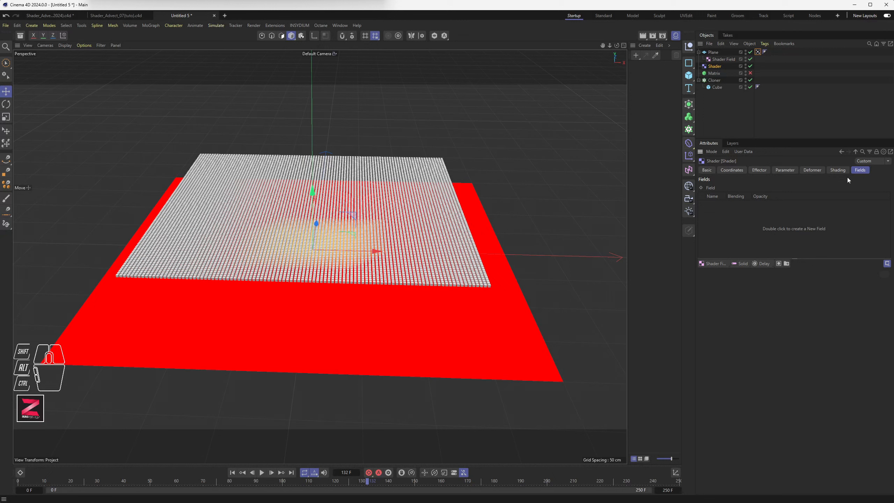
left_click(759, 52)
left_click_drag(753, 168, 735, 213)
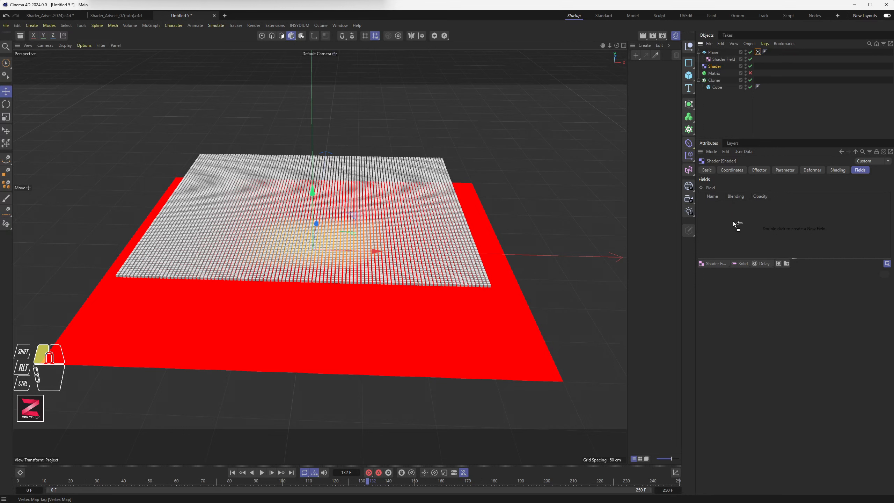
left_click_drag(733, 221, 733, 222)
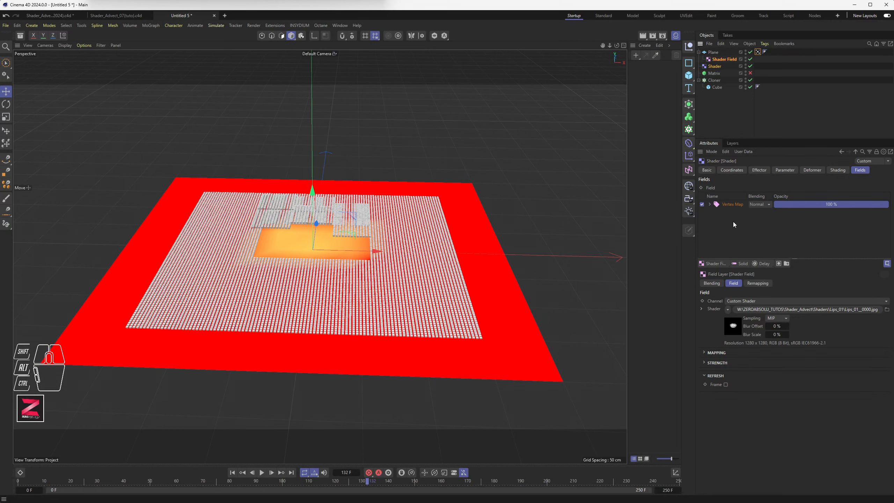
Step: Set the Shader effector's Y position offset to 92 cm and scrub the timeline to frame 34
left_click_drag(356, 280, 305, 291, "alt")
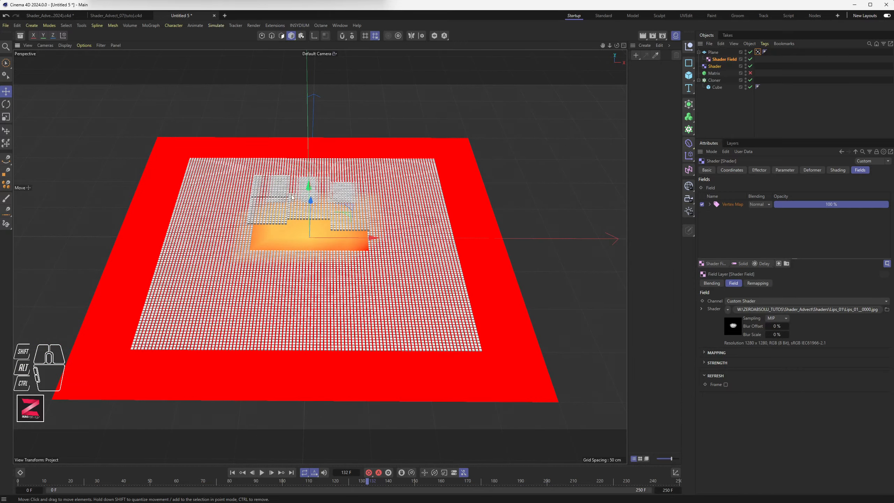
left_click(138, 481)
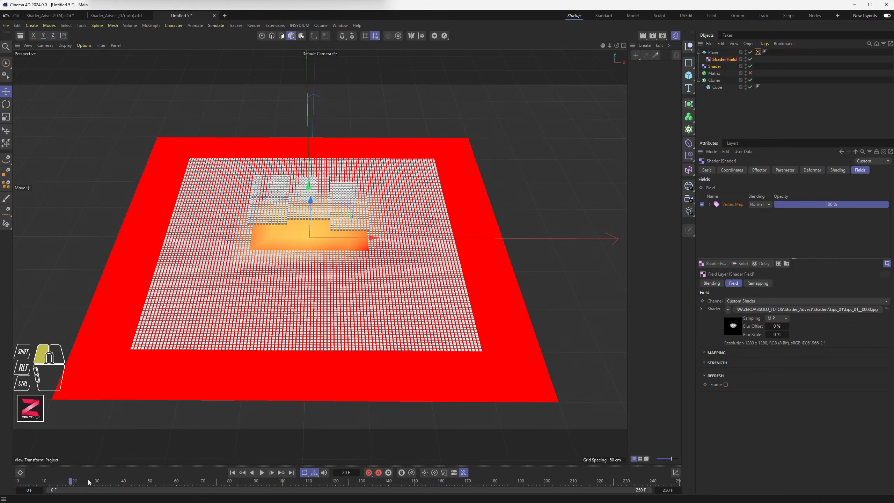
left_click_drag(372, 277, 359, 256, "alt")
left_click(715, 66)
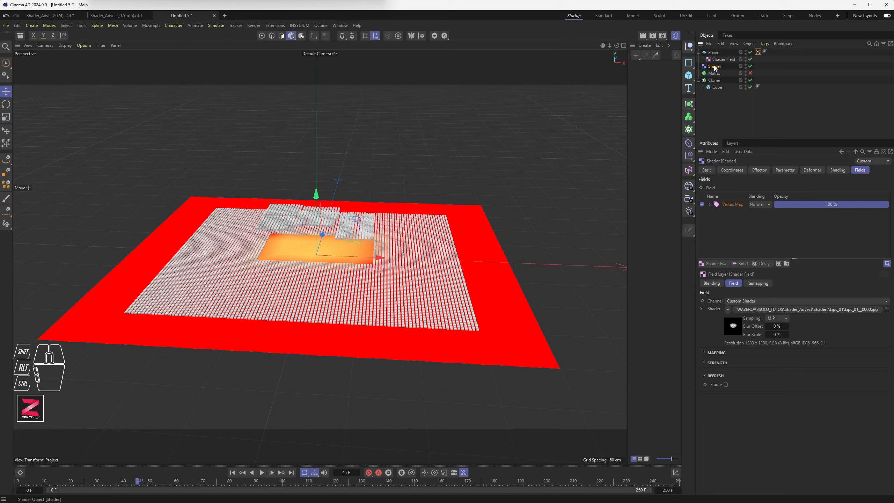
left_click(786, 170)
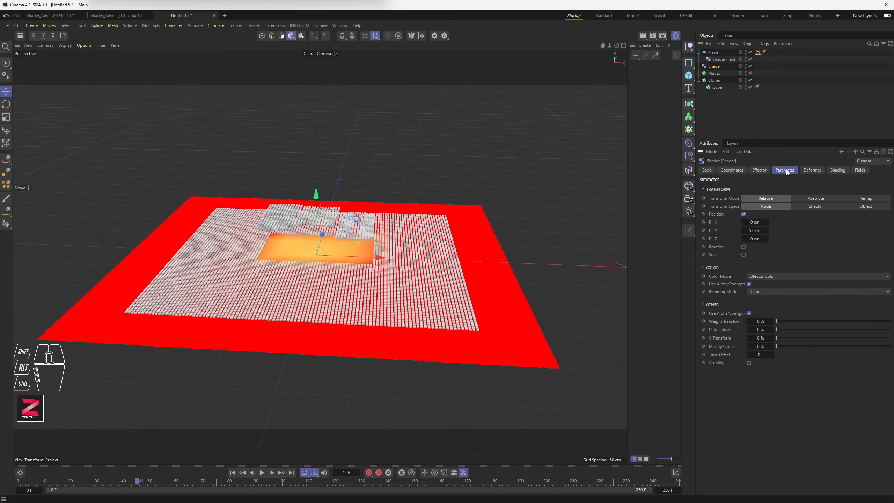
mouse_move(755, 230)
left_mouse_down()
mouse_move(781, 230)
mouse_move(768, 230)
left_mouse_up()
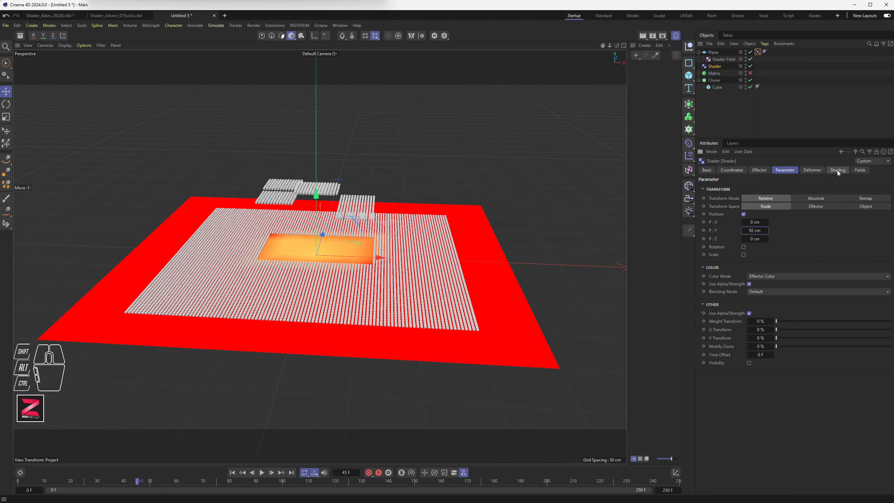
mouse_move(90, 482)
left_mouse_down()
mouse_move(264, 481)
mouse_move(80, 482)
left_mouse_up()
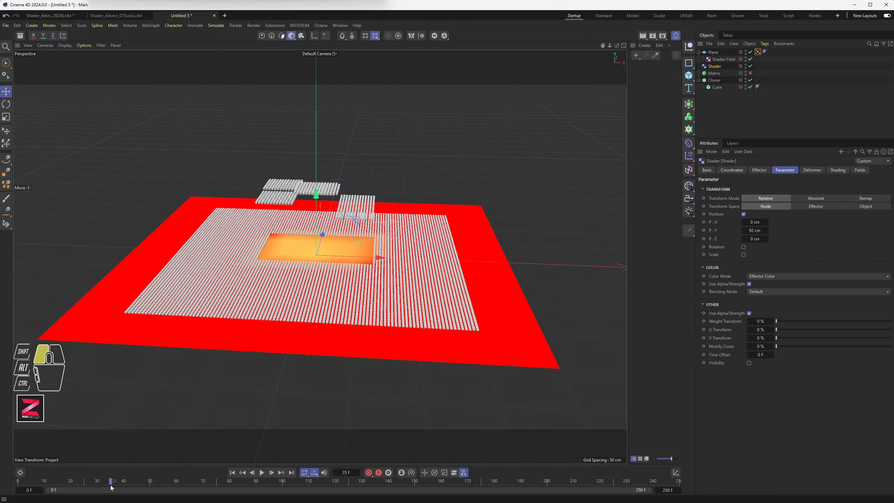
Step: Open the animation settings of the lips image in the vertex map's Shader Field
left_click(758, 53)
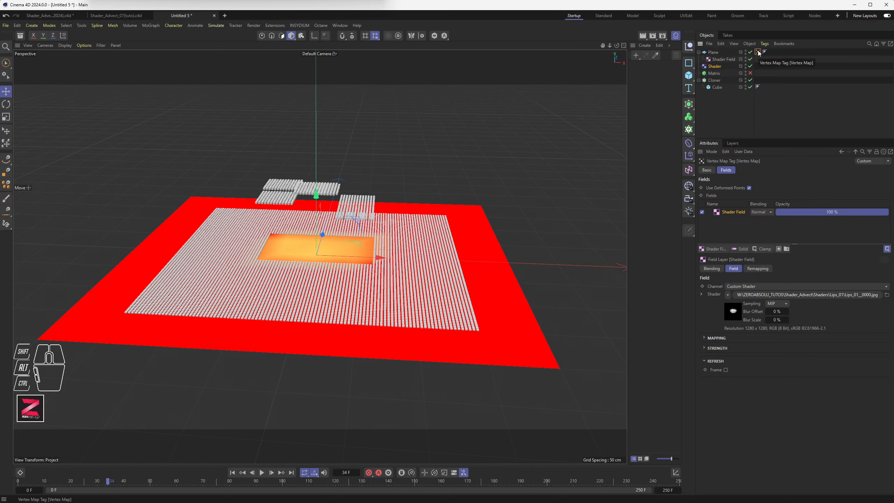
left_click(730, 213)
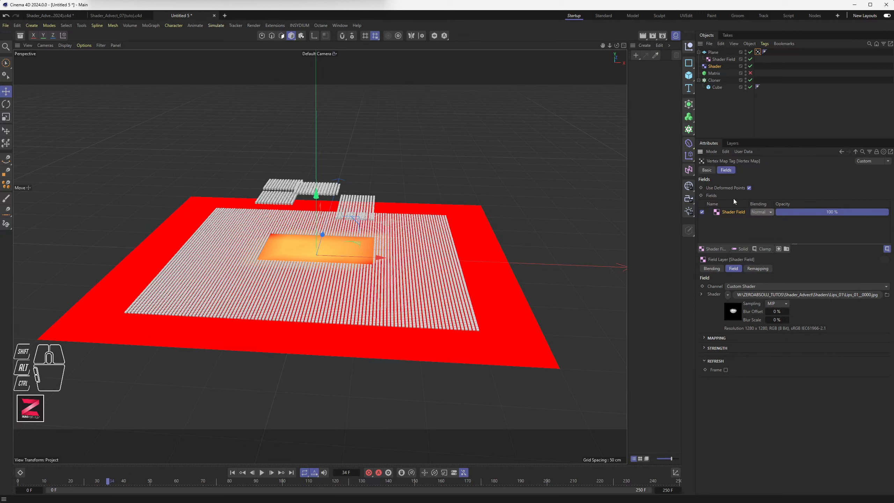
left_click(725, 60)
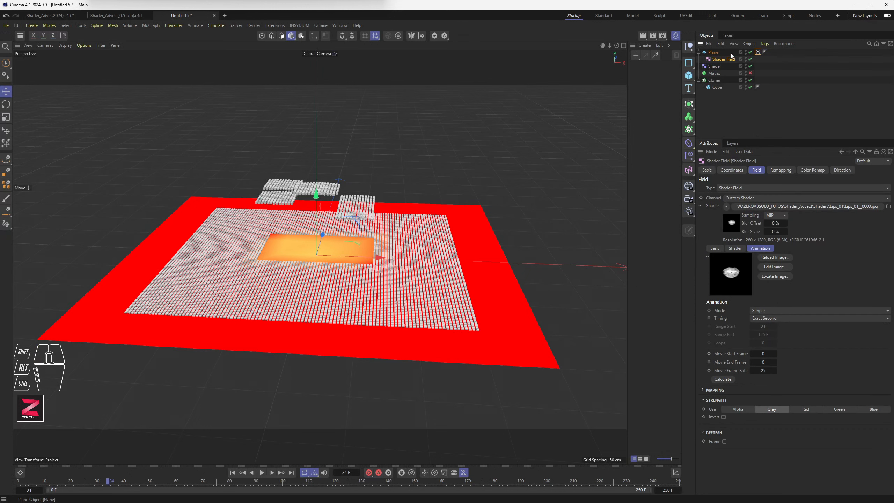
left_click(701, 206)
left_click(699, 206)
left_click(732, 248)
left_click(718, 248)
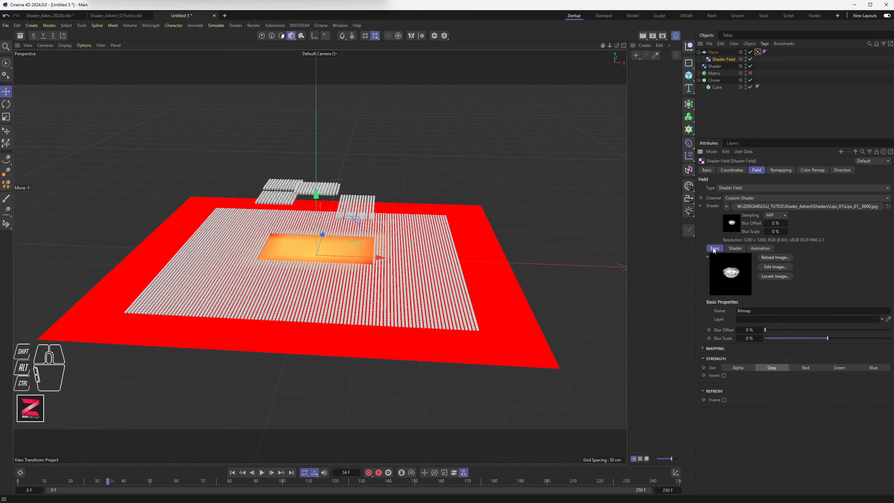
left_click(760, 248)
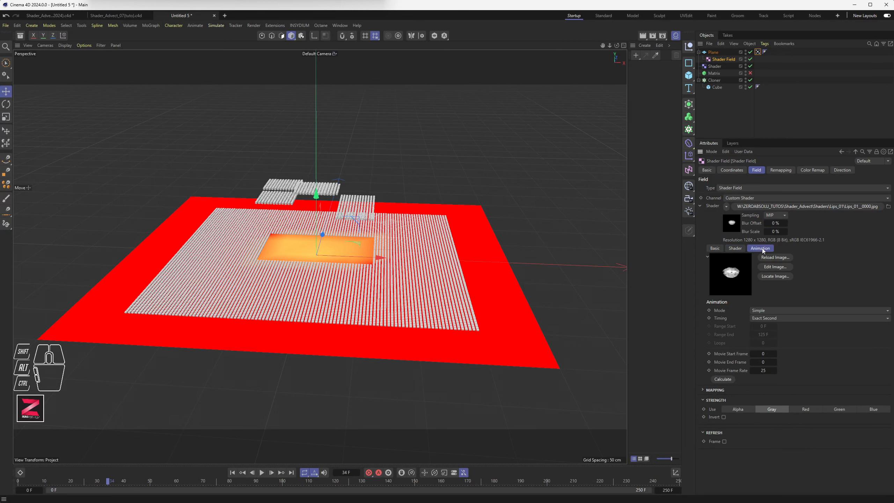
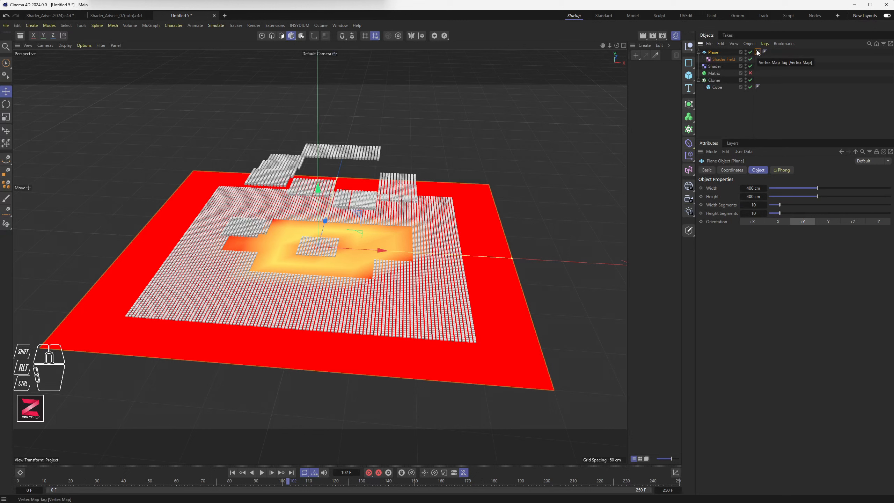
Step: Rename the Shader effector as "Shader Effector for clones"
left_click(714, 67)
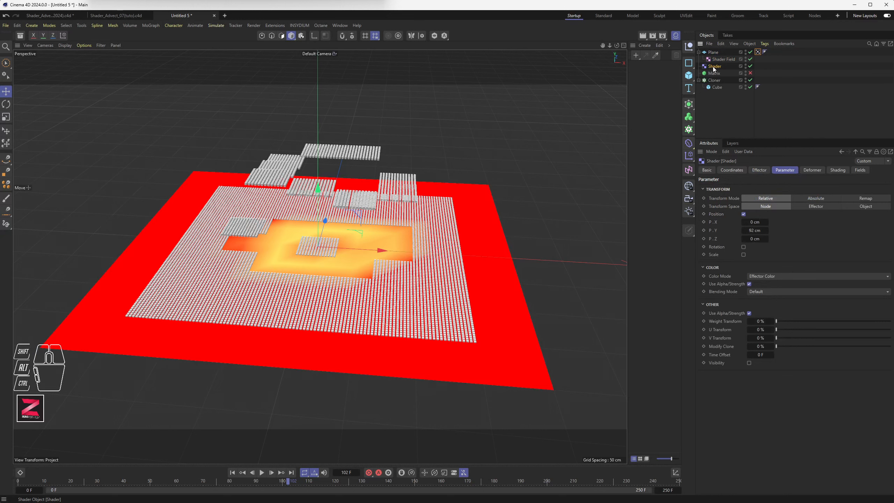
left_click(859, 170)
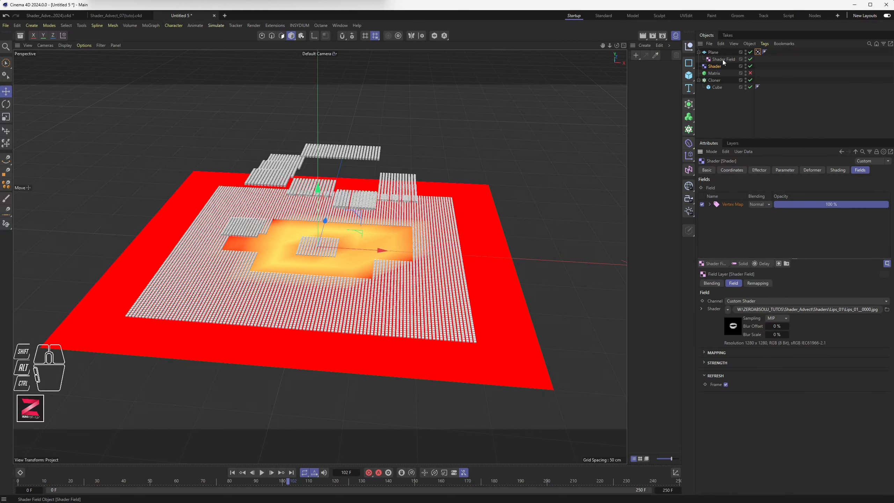
double_click(715, 67)
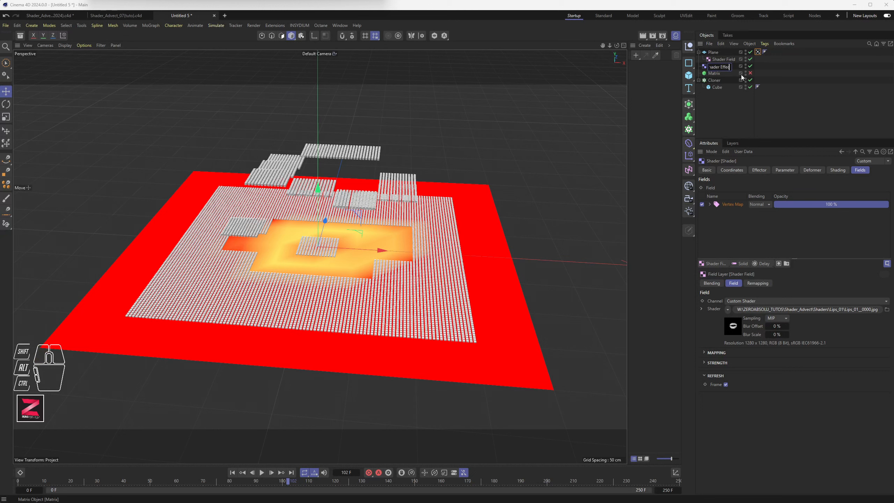
type("Effector fo")
type("r clones")
key("Return")
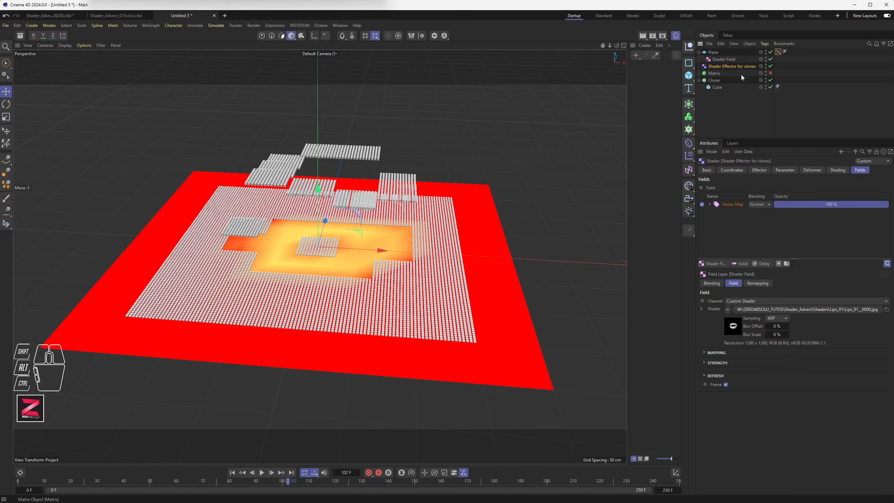
Step: Check the effector assigned to the Cloner and delete the Matrix object from the scene
left_click(714, 80)
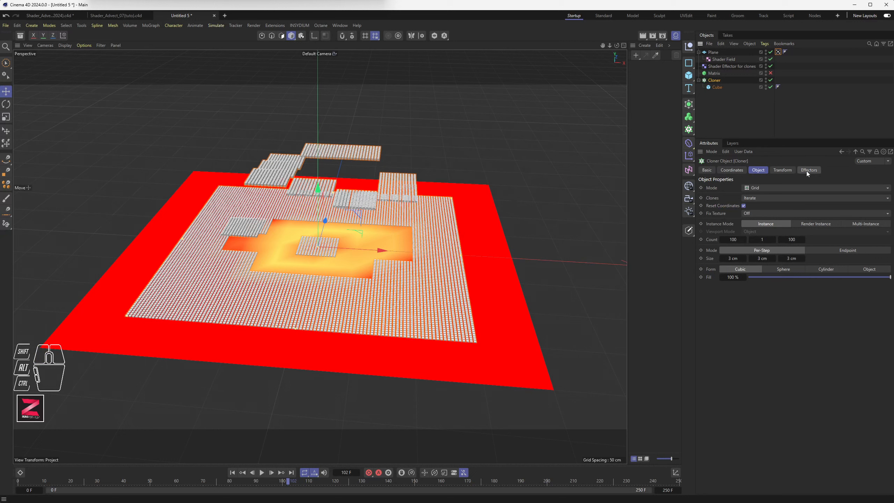
left_click(808, 170)
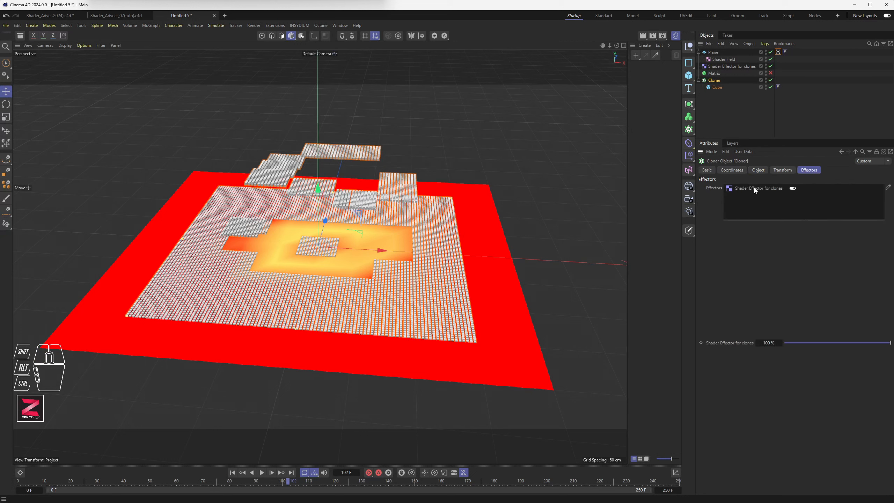
left_click(714, 66)
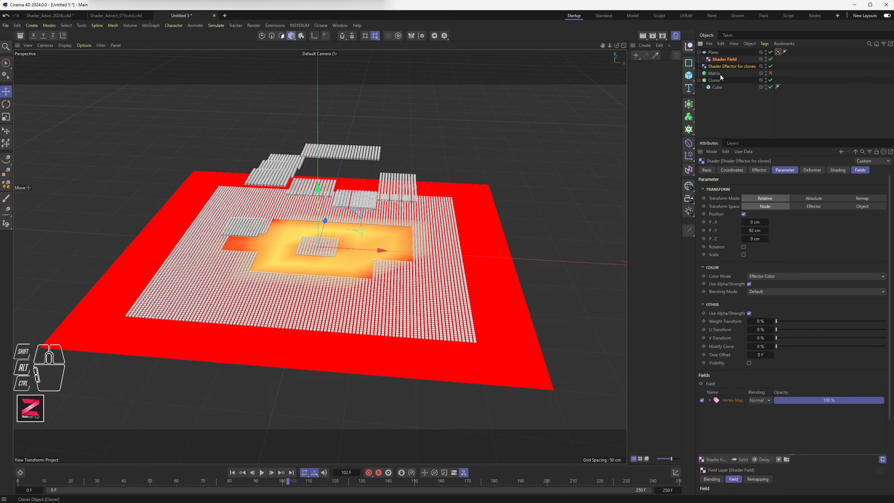
left_click(718, 74)
key("Delete")
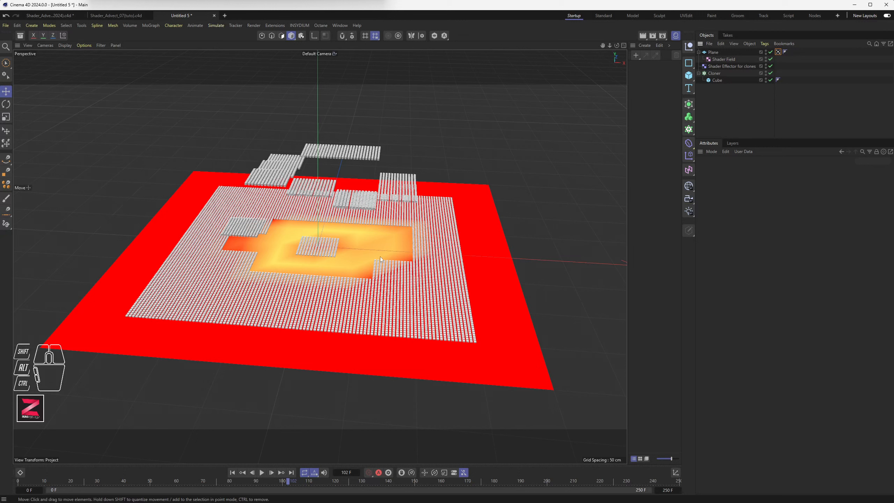
Step: Switch the viewport display to shading with lines to show the Plane's segments
left_click(713, 52)
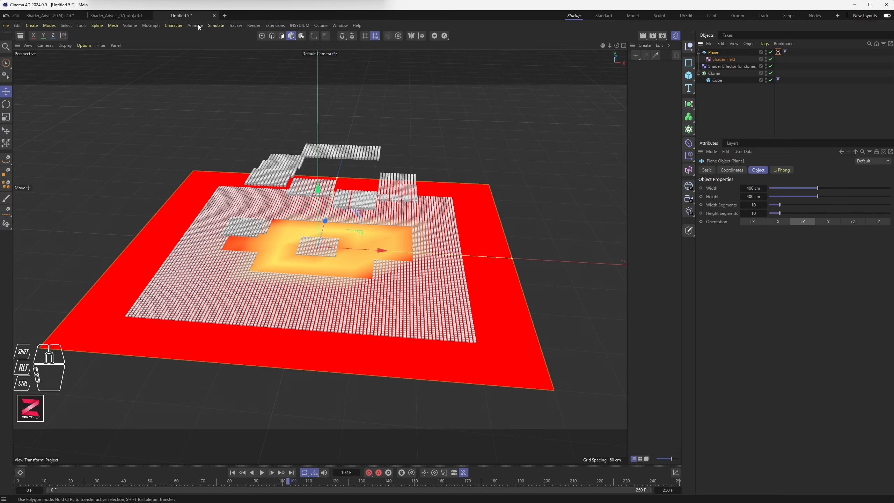
left_click(69, 46)
left_click(73, 68)
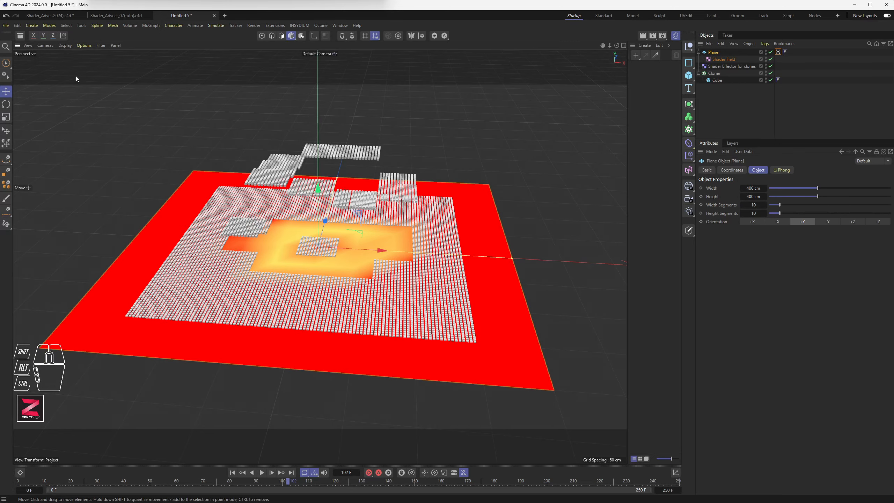
left_click_drag(356, 198, 478, 191, "alt")
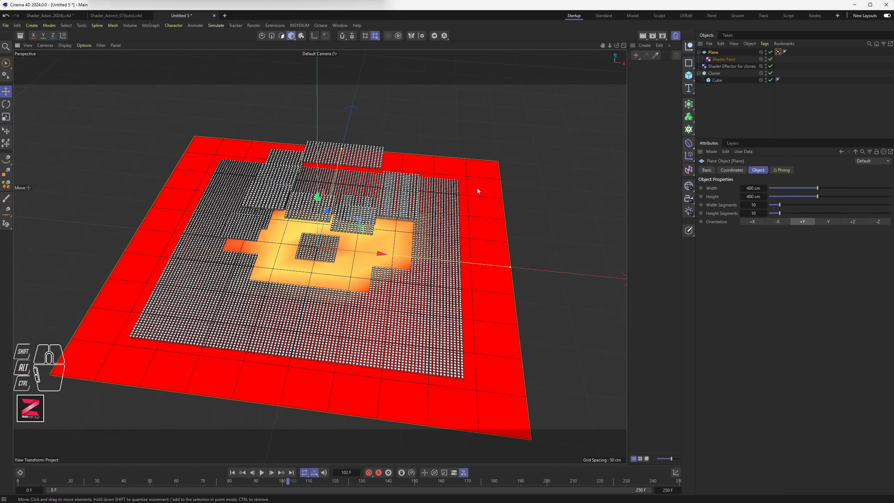
Step: Set the Plane's width segments and height segments to 100 each
left_click(728, 205)
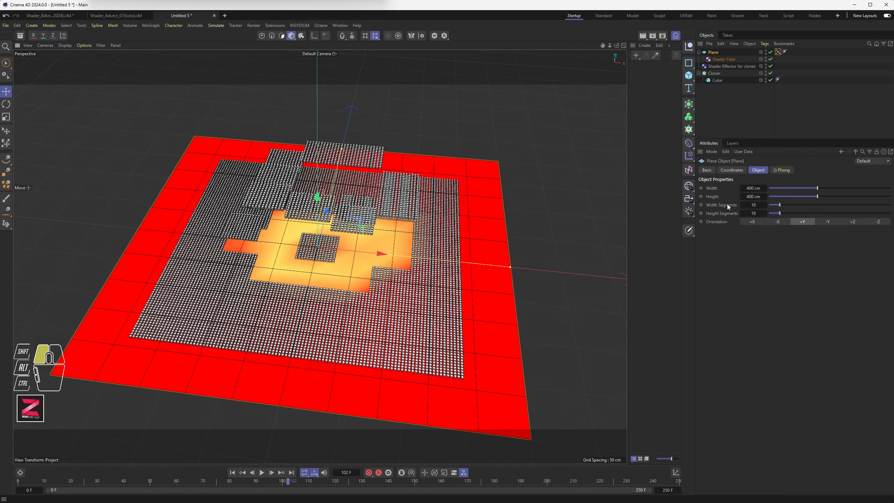
left_click(754, 205)
type("100")
key("Tab")
type("100")
key("Return")
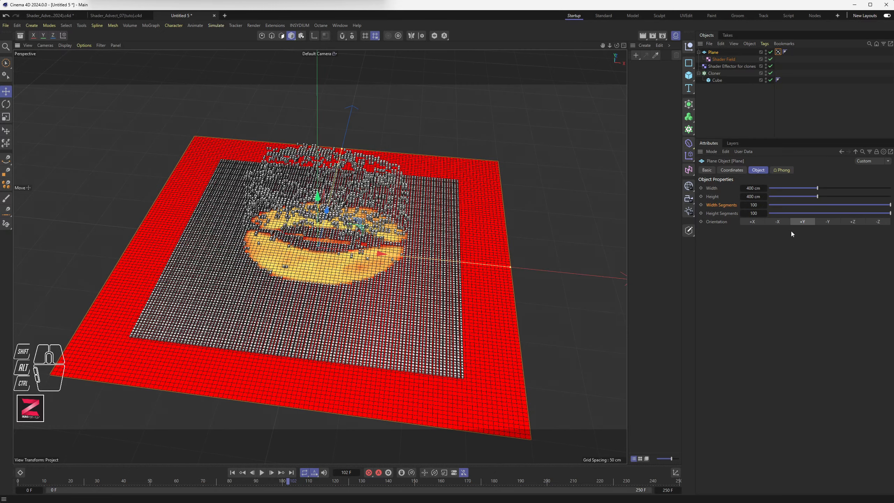
Step: Disable the Cloner and scrub to frame 109 to inspect the animated lips on the Plane's vertex map
mouse_move(331, 246)
left_mouse_down("alt")
mouse_move(334, 283)
mouse_move(332, 229)
left_mouse_up("alt")
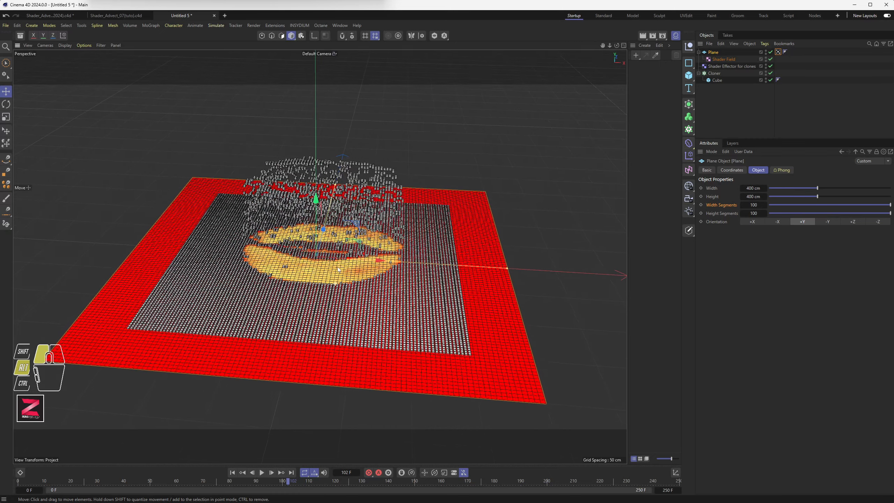
left_click(770, 73)
mouse_move(297, 256)
middle_mouse_down("alt")
mouse_move(270, 310)
mouse_move(302, 253)
middle_mouse_up("alt")
scroll(302, 253, "up", 3, "alt")
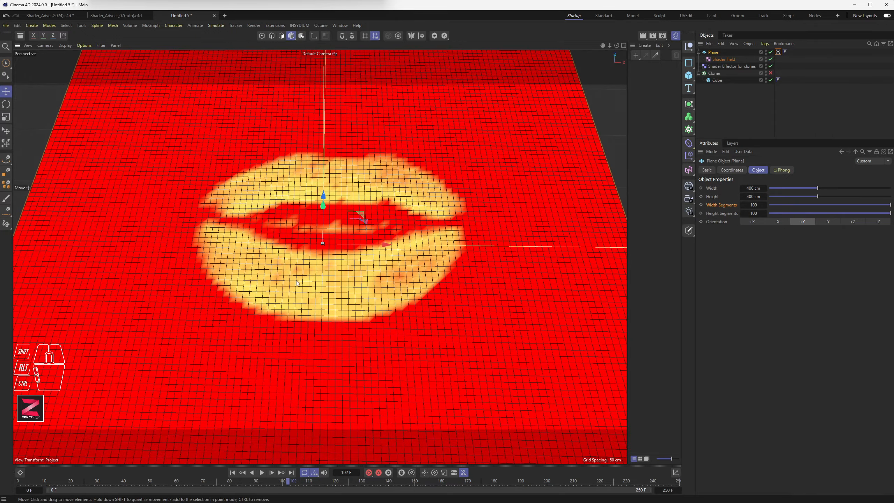
left_click_drag(302, 253, 290, 231, "alt")
left_click_drag(213, 482, 306, 481)
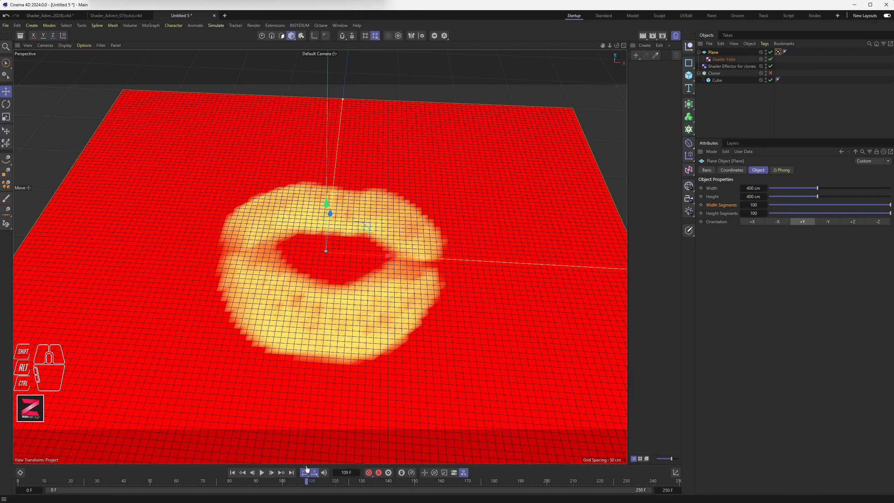
Step: Set the Plane's width segments and height segments to 200 each and scrub the animation to preview the finer vertex map
left_click(754, 205)
type("200")
key("Tab")
type("200")
key("Return")
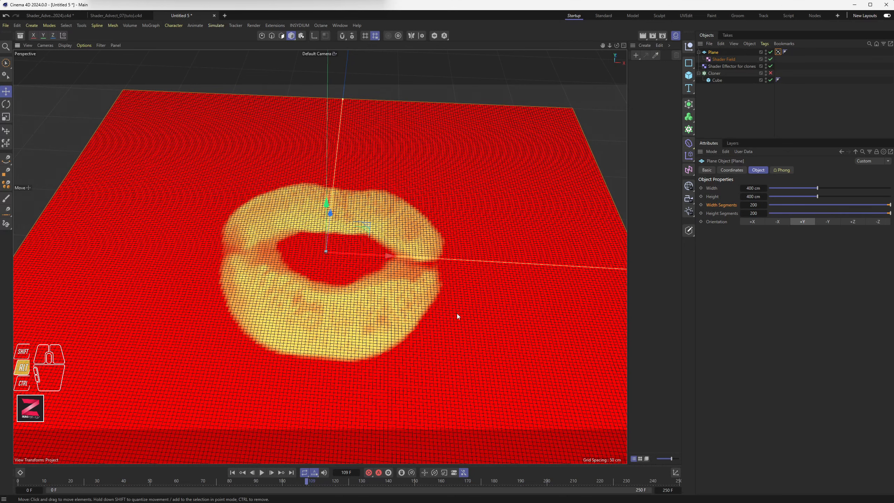
left_click_drag(457, 312, 456, 304, "alt")
left_click_drag(248, 484, 309, 489)
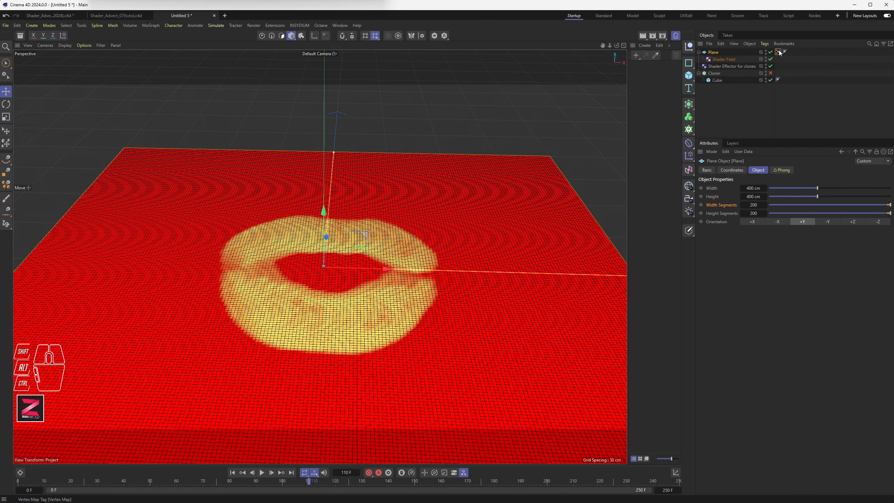
Step: Review the settings of the Vertex Map layer in the clones' Shader effector fields
left_click(727, 66)
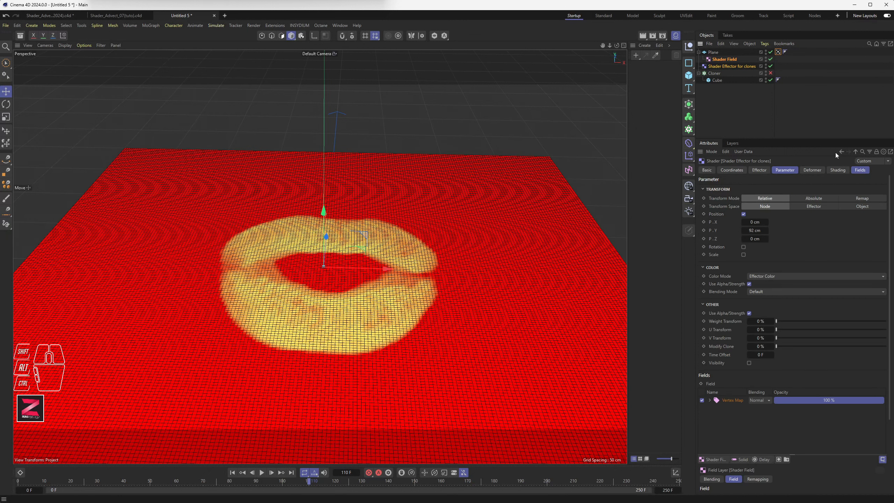
left_click(860, 170)
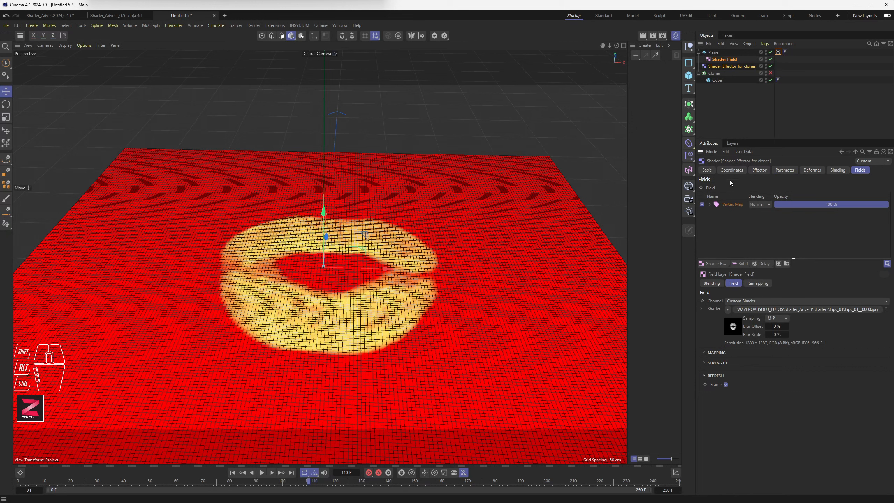
left_click(728, 204)
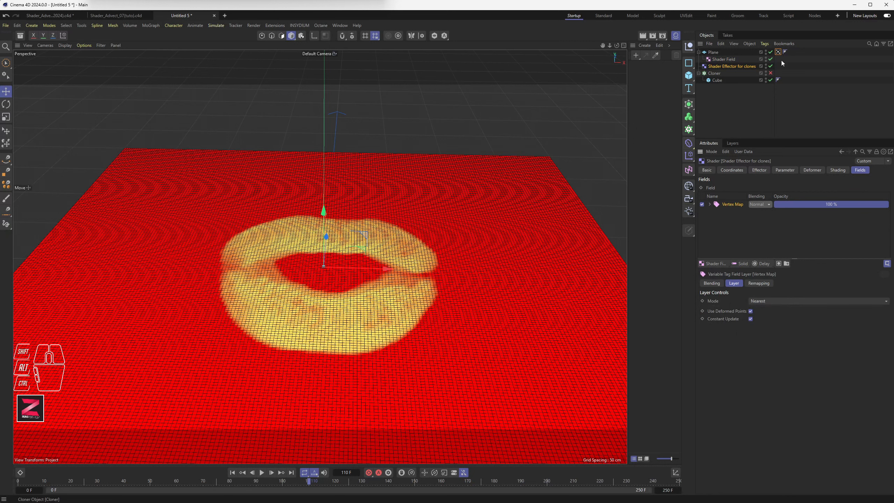
Step: Re-enable the Cloner and scrub to frame 87 to preview the cubes driven by the vertex map
left_click(770, 73)
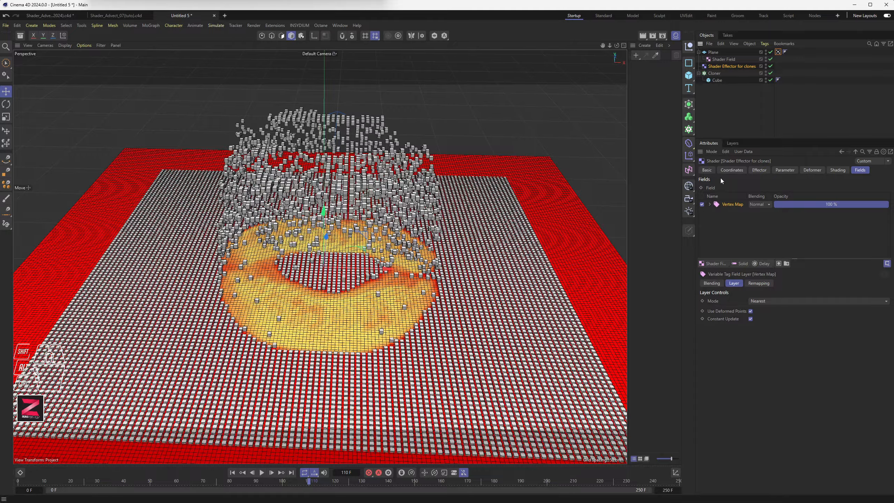
mouse_move(231, 479)
left_mouse_down()
mouse_move(191, 482)
mouse_move(249, 483)
left_mouse_up()
left_click_drag(331, 318, 332, 338, "alt")
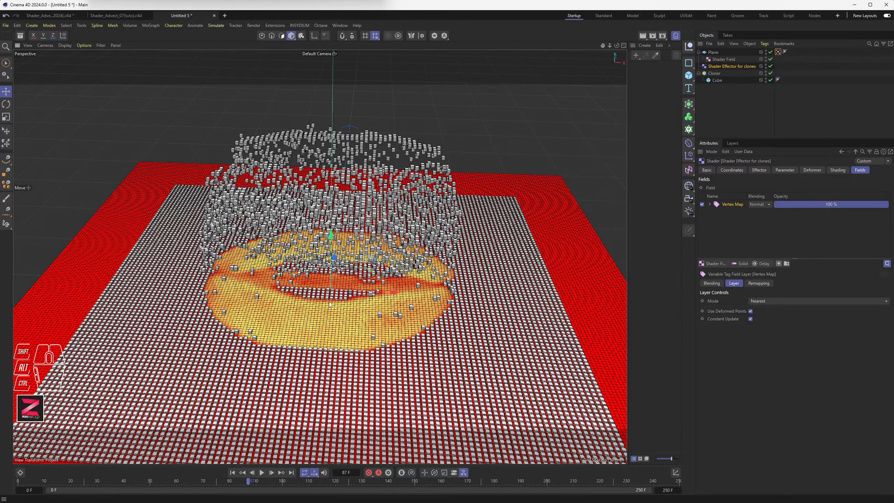
scroll(333, 276, "down", 3)
scroll(334, 275, "down", 2)
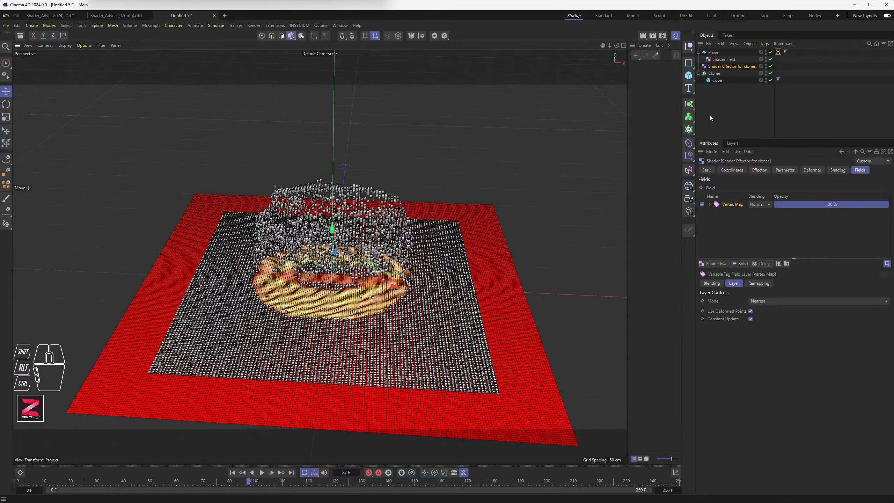
Step: Enlarge the Plane freehand to a width of about 414 cm and a height of about 462 cm
left_click(713, 52)
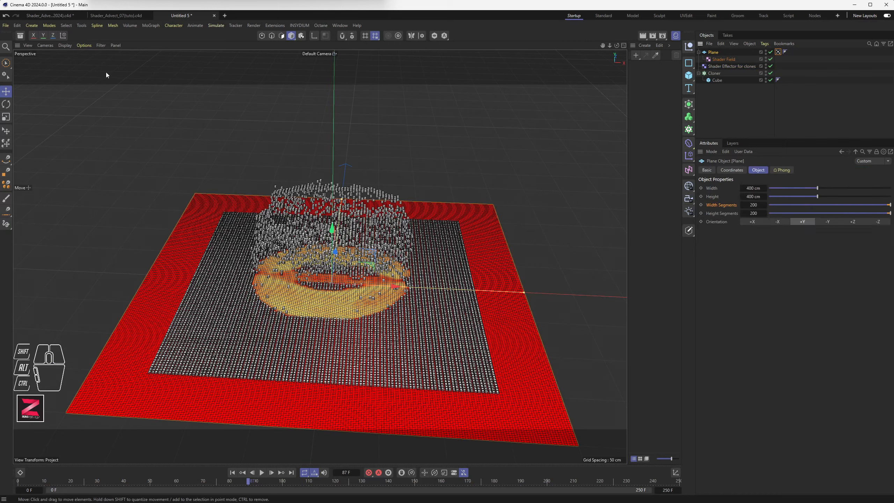
key("9")
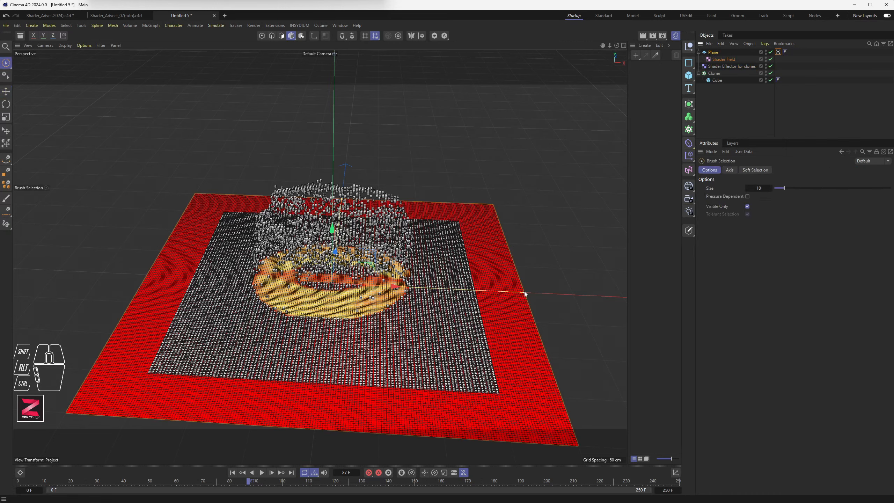
mouse_move(524, 292)
left_mouse_down()
mouse_move(404, 296)
mouse_move(582, 294)
mouse_move(521, 293)
mouse_move(530, 293)
left_mouse_up()
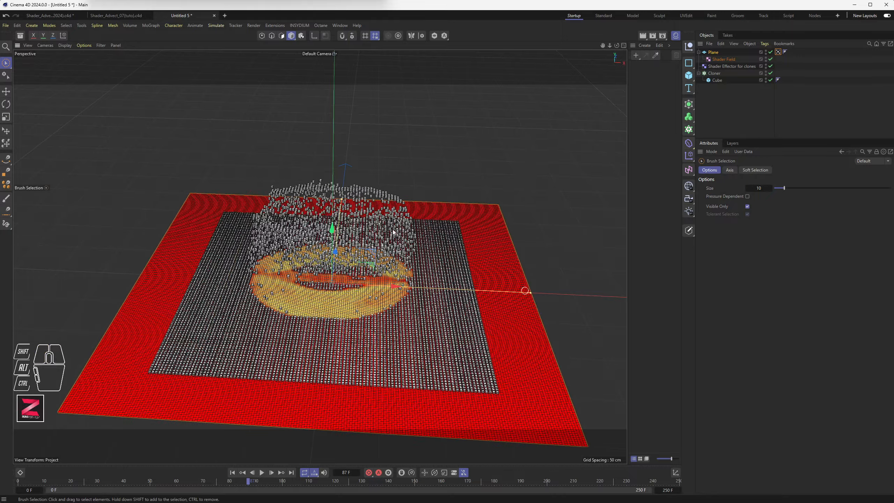
left_click_drag(341, 200, 362, 189)
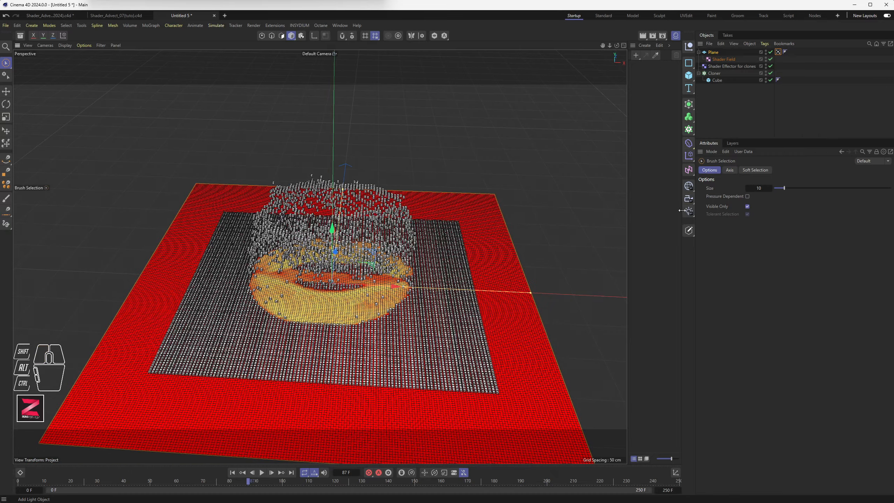
Step: Set the Plane's width and height to 500 cm each and scrub to frame 82 to preview the clones
left_click(715, 52)
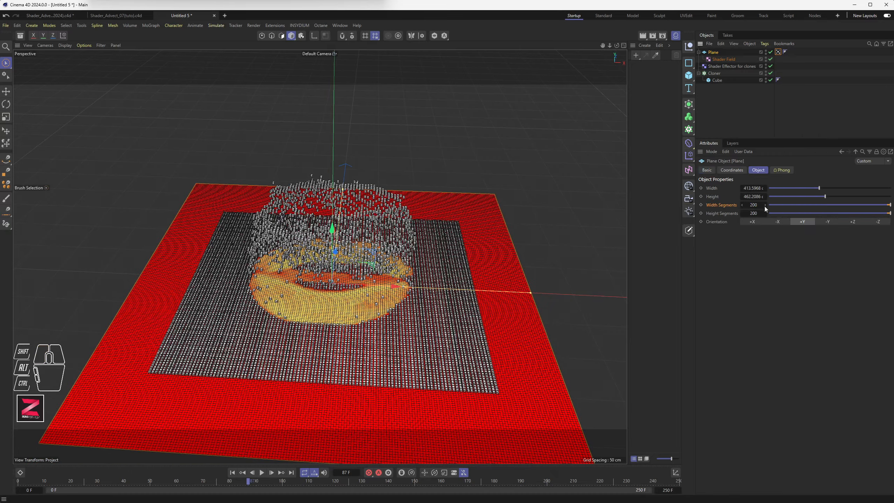
double_click(753, 188)
type("500")
key("Tab")
type("500")
key("Tab")
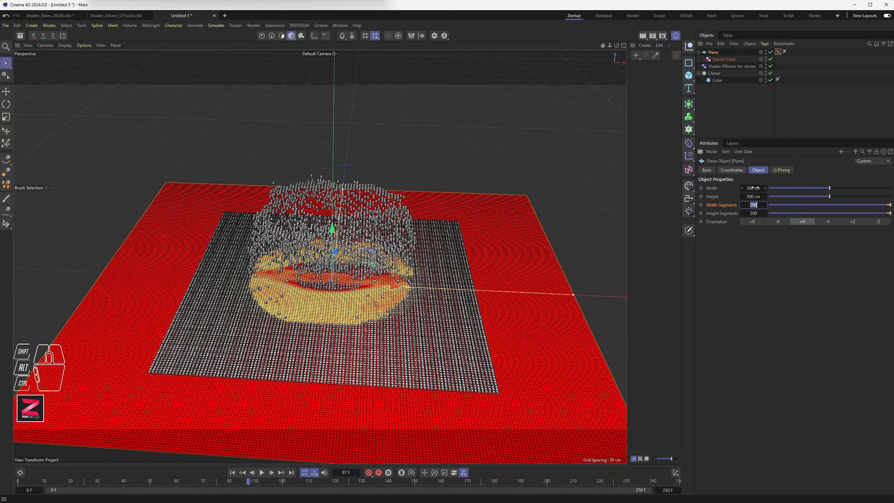
mouse_move(398, 316)
left_mouse_down("alt")
mouse_move(405, 339)
mouse_move(397, 367)
mouse_move(394, 317)
left_mouse_up("alt")
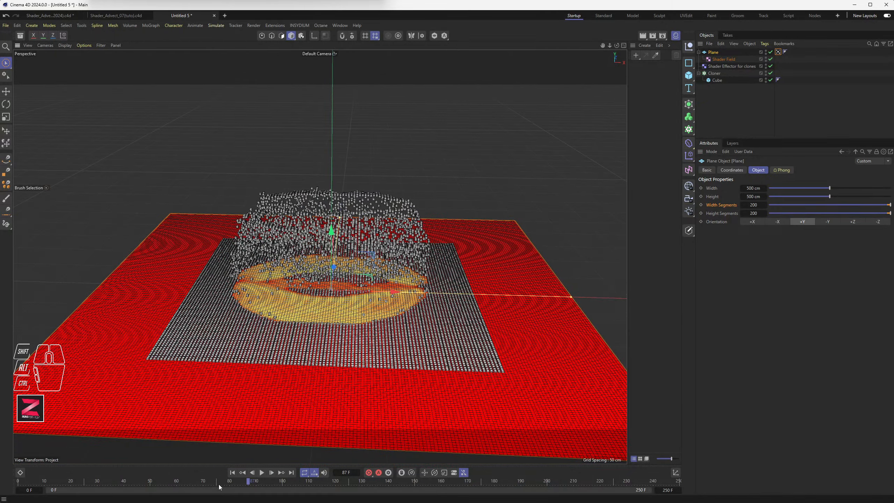
mouse_move(219, 485)
left_mouse_down()
mouse_move(91, 477)
mouse_move(235, 482)
left_mouse_up()
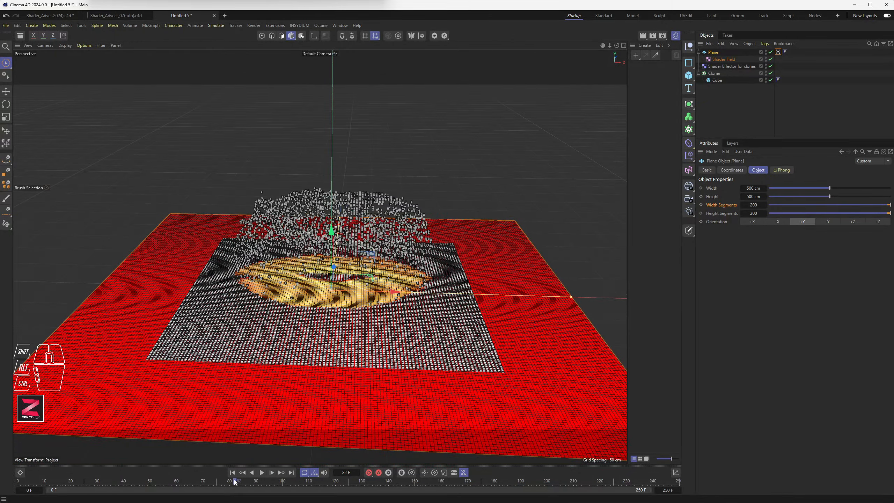
Step: Set the clones' Shader effector P.Y position offset to -50 cm
left_click(715, 66)
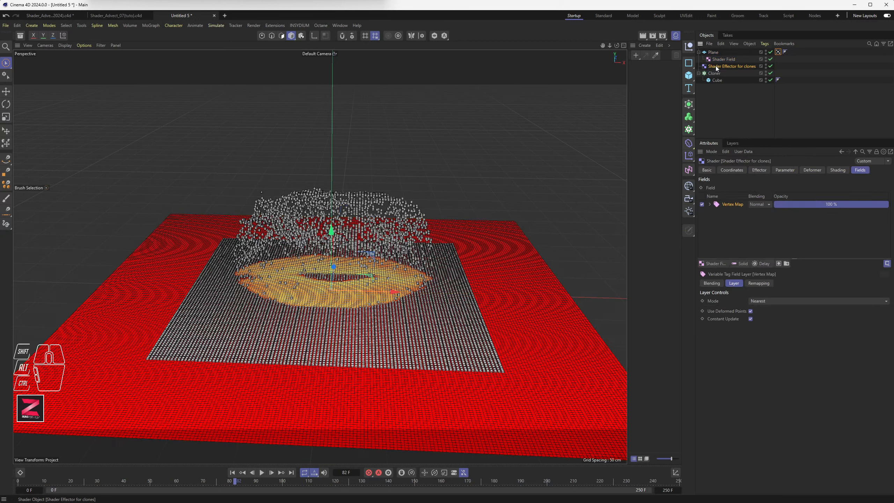
left_click(786, 170)
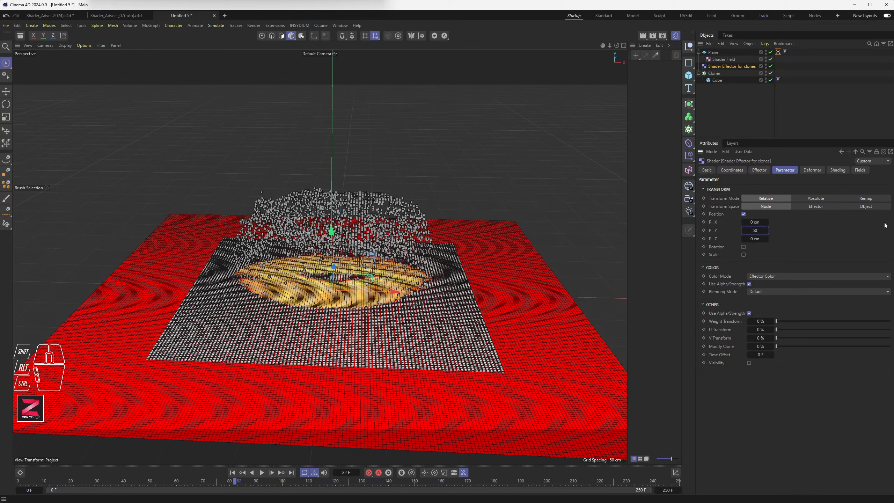
key("Return")
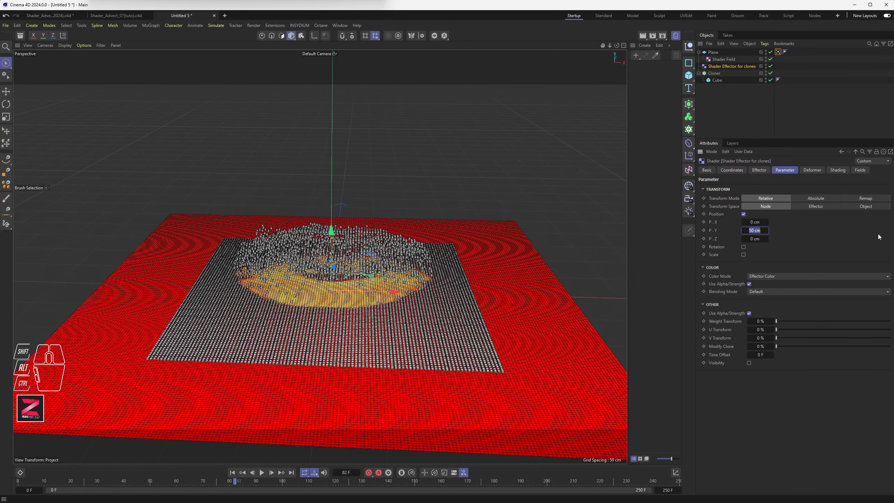
type("-50")
key("Return")
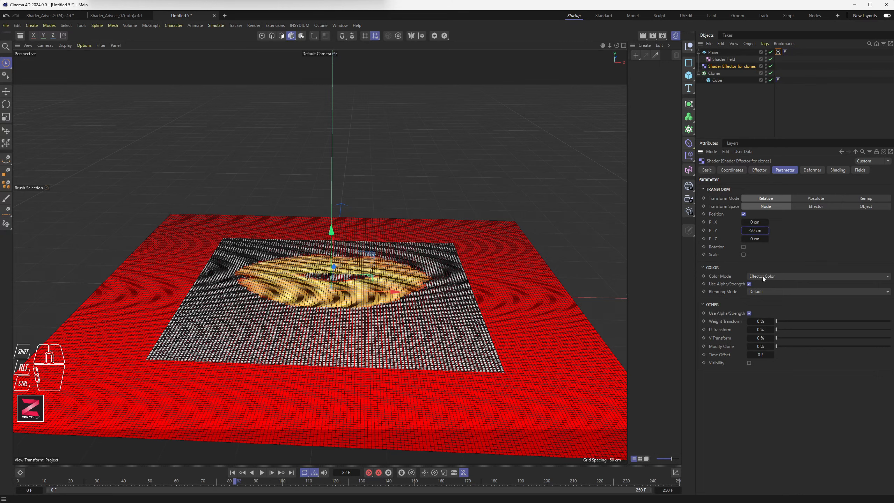
left_click_drag(411, 267, 419, 307, "alt")
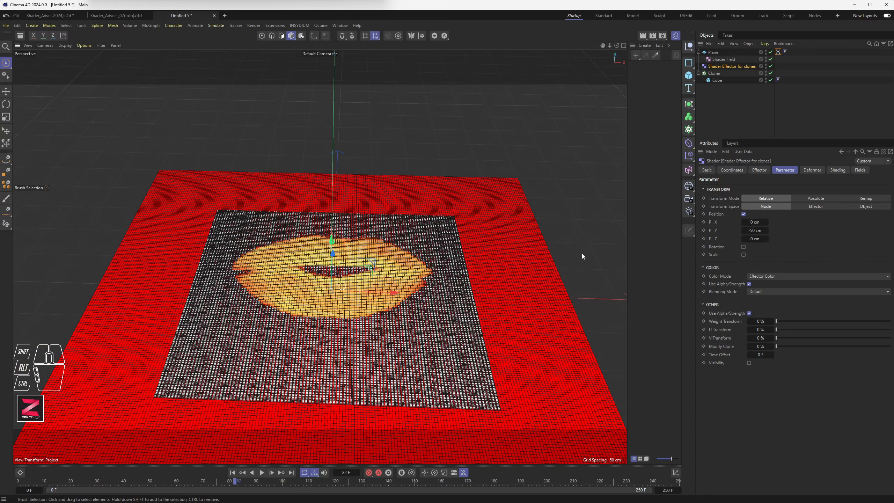
Step: Enable Scale with Uniform Scale in the clones' Shader effector and set the scale to -1
left_click(725, 67)
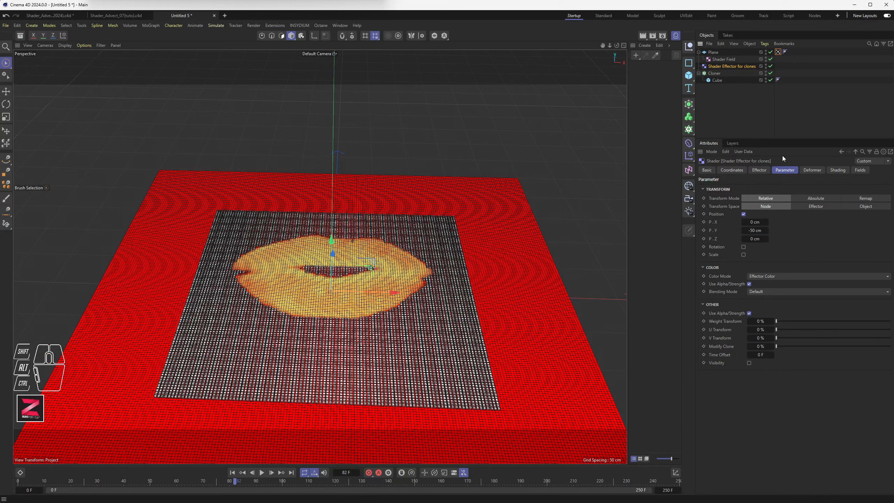
left_click(785, 170)
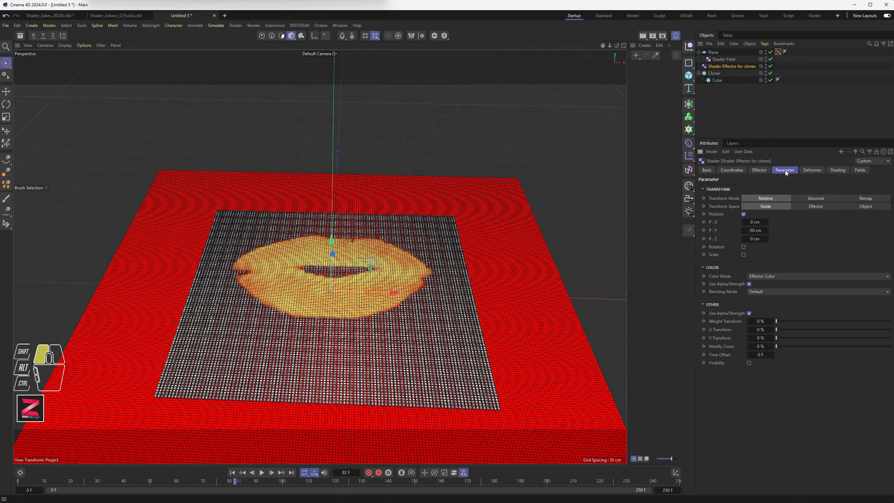
left_click(744, 254)
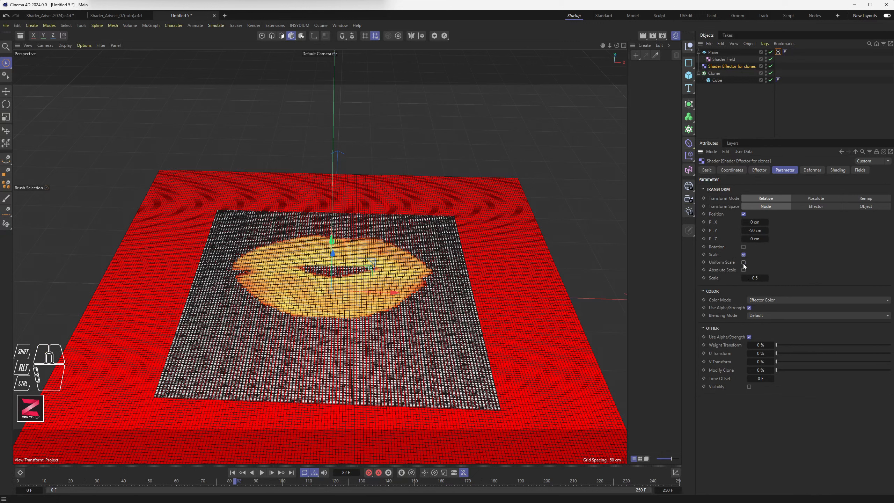
left_click(744, 262)
double_click(756, 278)
type("-1")
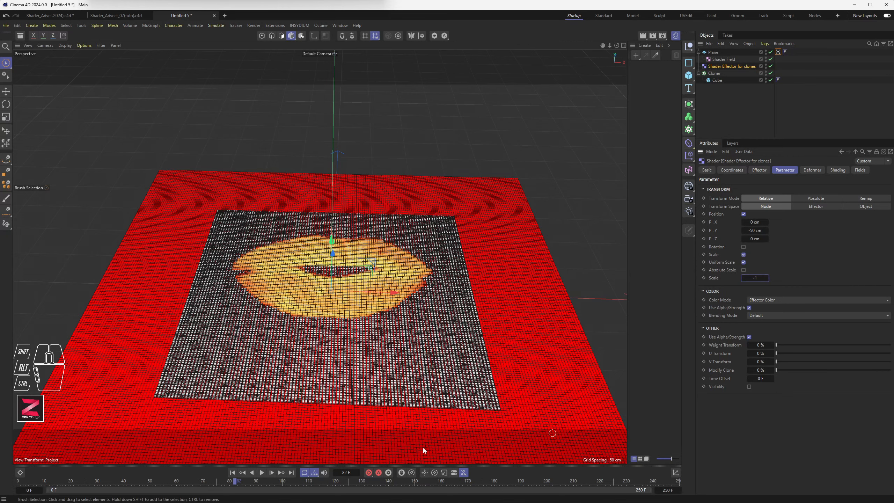
Step: Scrub to frame 57 and inspect the displaced, scaled cubes from below and above the Plane
left_click_drag(195, 482, 169, 483)
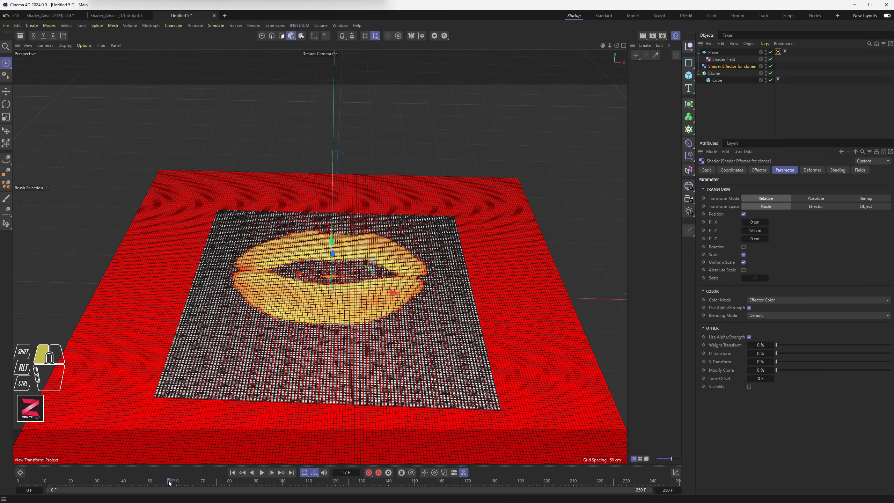
left_click_drag(336, 246, 321, 305, "alt")
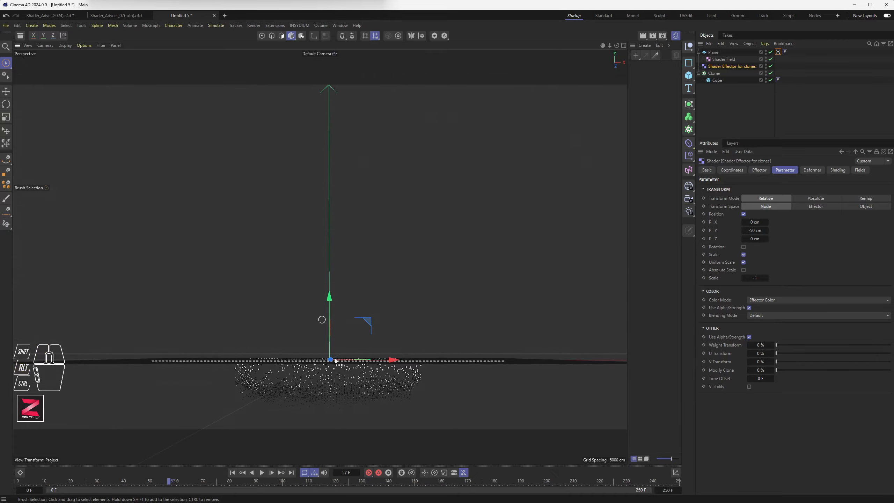
left_click_drag(334, 361, 338, 273, "alt")
scroll(338, 273, "up", 3)
scroll(339, 286, "up", 5)
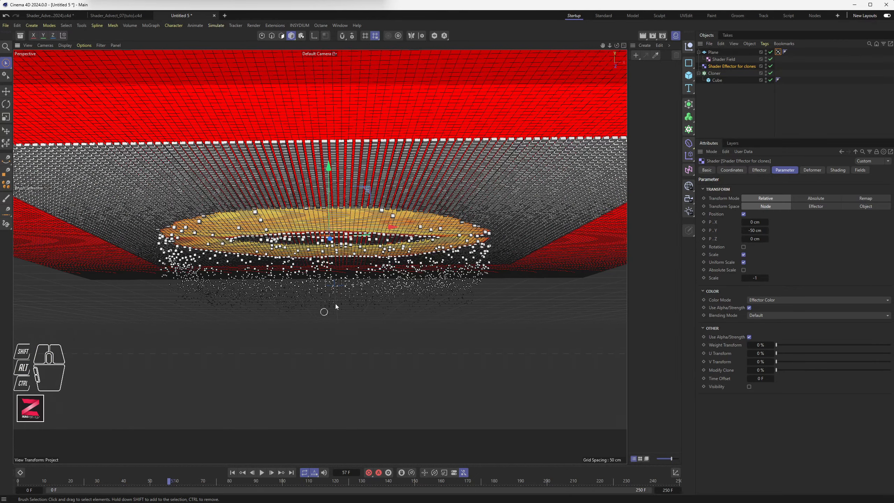
left_click_drag(340, 294, 396, 254, "alt")
scroll(386, 242, "down", 3)
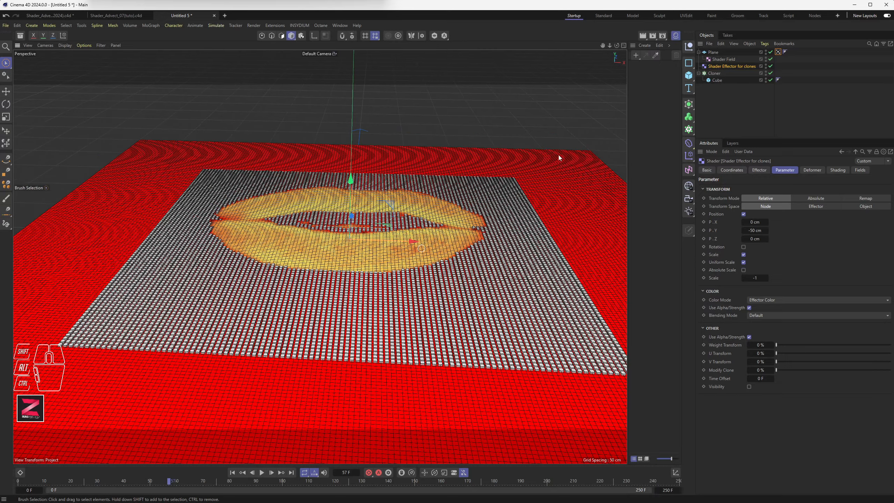
Step: Hide the Plane in the viewport and in renders, leaving it enabled so only the cloned cubes are displayed
left_click(766, 51)
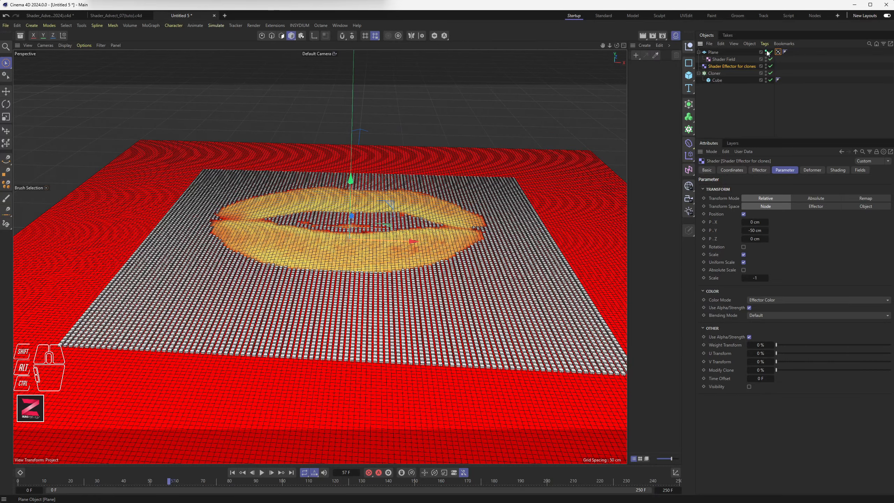
left_click(766, 51)
mouse_move(520, 161)
left_mouse_down("alt")
mouse_move(360, 267)
mouse_move(369, 163)
mouse_move(355, 261)
mouse_move(380, 243)
left_mouse_up("alt")
Step: Add an Invert modifier layer above the Vertex Map in the clones' Shader effector fields
left_click(733, 66)
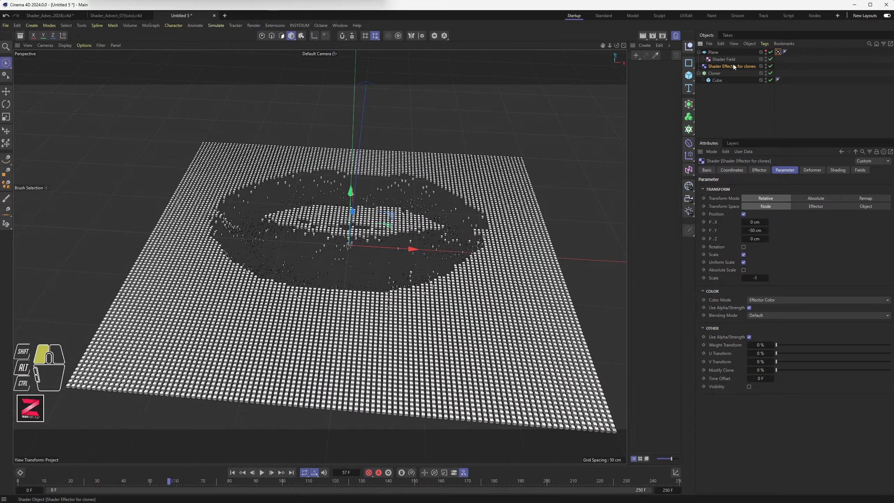
left_click(860, 170)
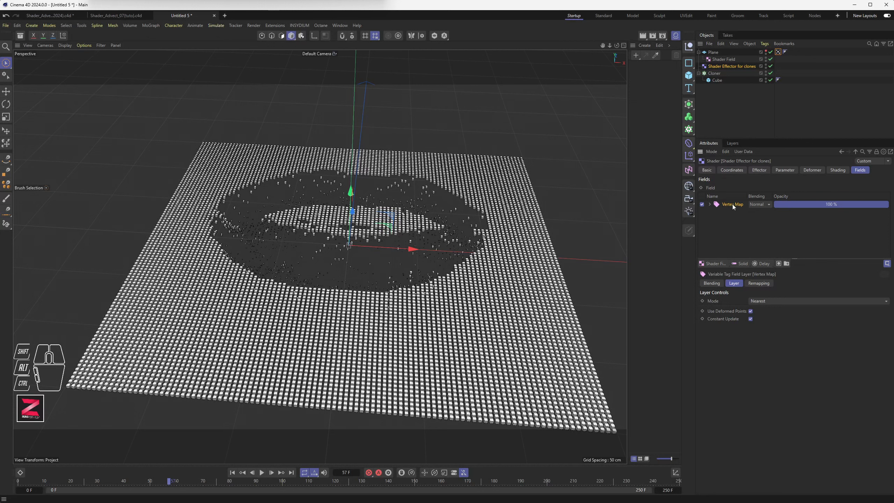
left_click(762, 264)
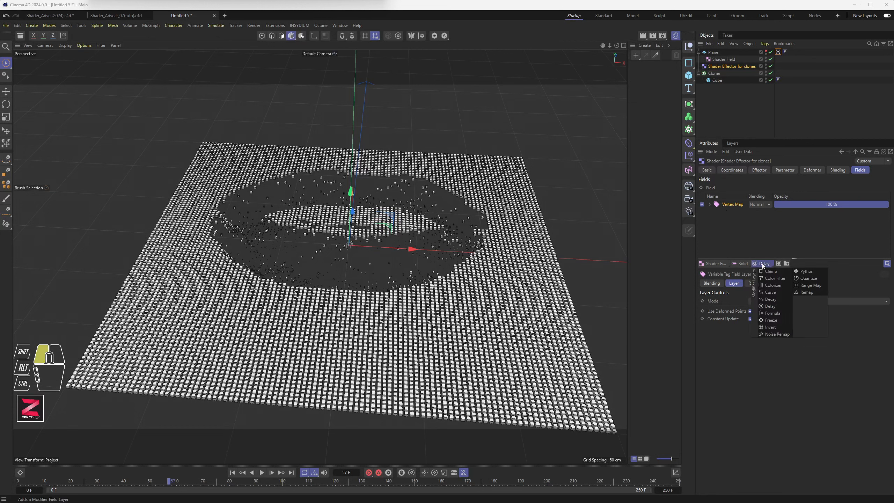
left_click(775, 327)
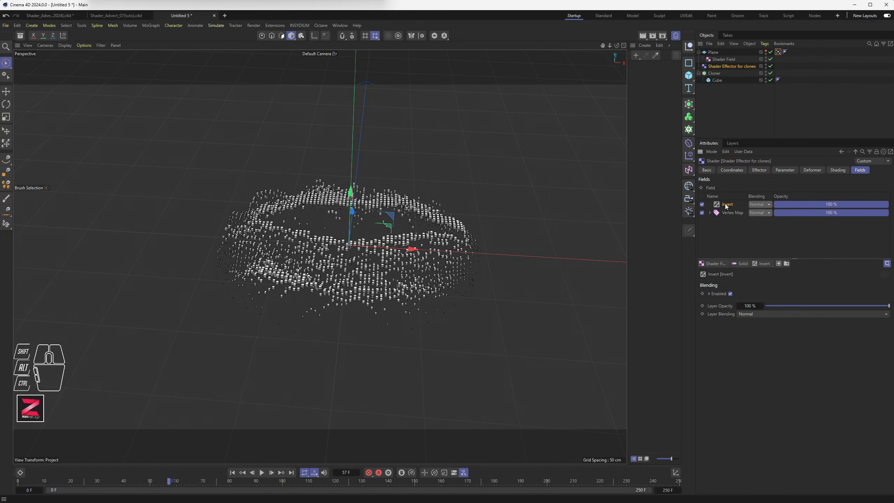
mouse_move(359, 225)
left_mouse_down("alt")
mouse_move(356, 289)
mouse_move(354, 225)
left_mouse_up("alt")
scroll(355, 227, "up", 5)
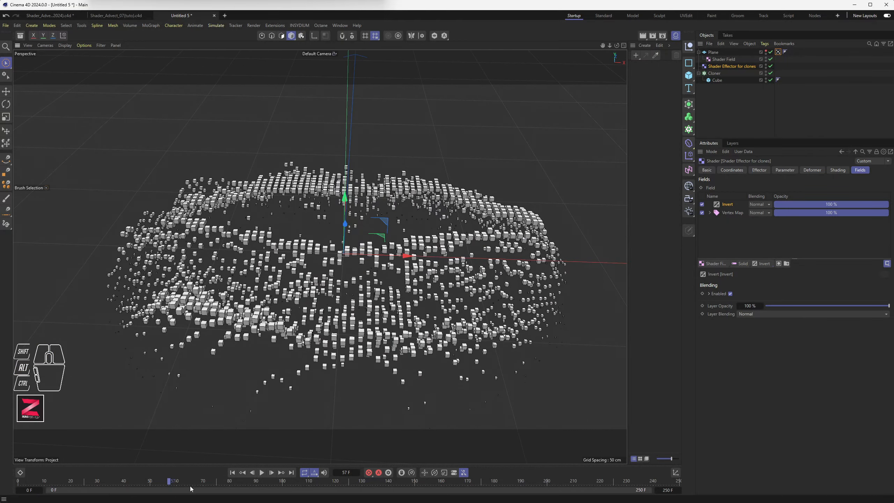
Step: Inspect the inverted lips formed by the cubes at frame 0 and frame 57 from several angles
left_click_drag(183, 486, 7, 486)
left_click_drag(420, 213, 314, 211, "alt")
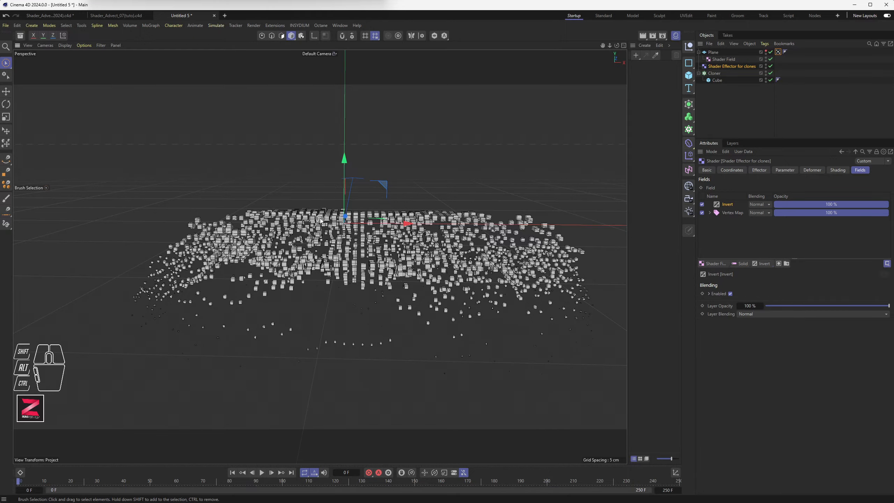
left_click_drag(315, 217, 363, 303, "alt")
middle_click_drag(361, 301, 337, 236, "alt")
mouse_move(337, 244)
left_mouse_down("alt")
mouse_move(326, 271)
mouse_move(332, 221)
left_mouse_up("alt")
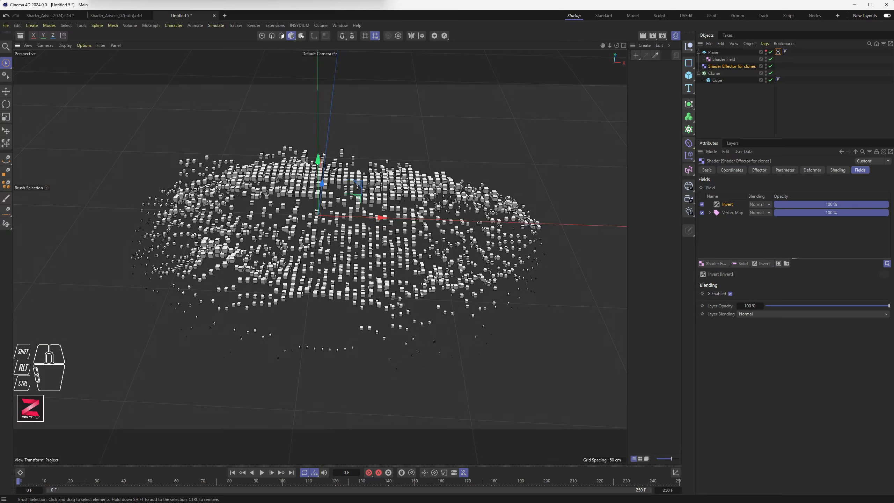
mouse_move(485, 323)
left_mouse_down("alt")
mouse_move(432, 303)
mouse_move(432, 381)
mouse_move(369, 401)
left_mouse_up("alt")
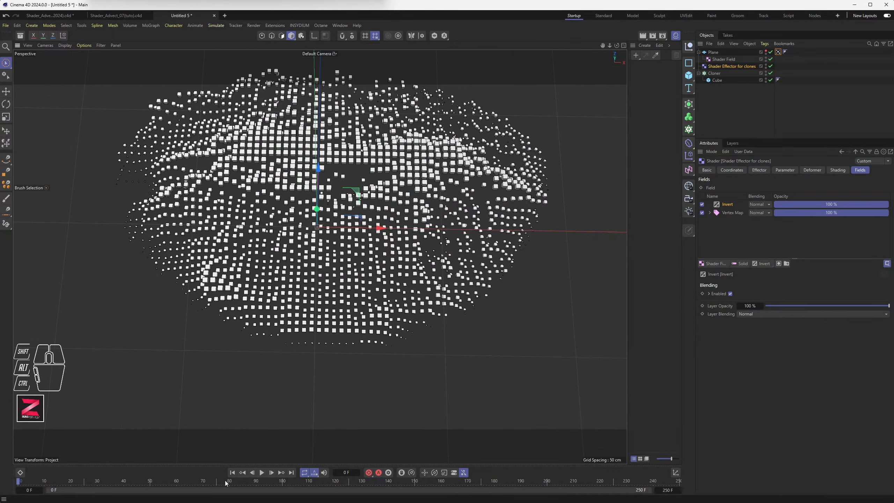
left_click_drag(225, 481, 169, 481)
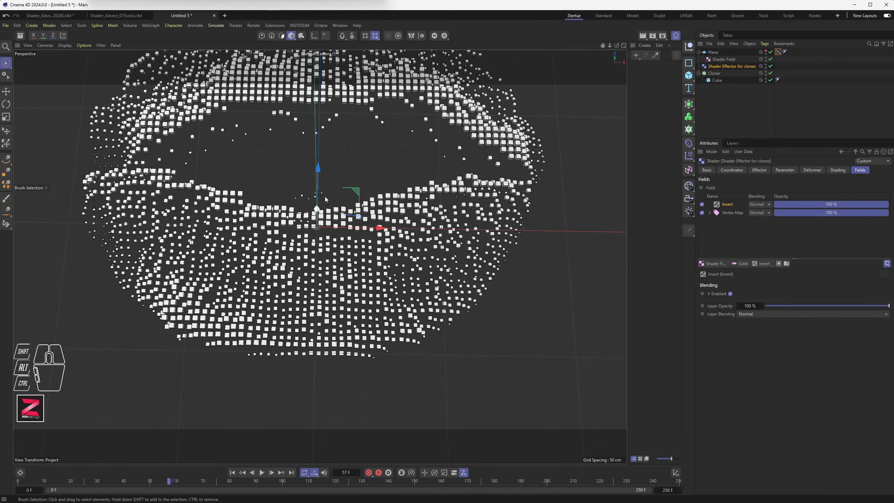
middle_click_drag(336, 199, 351, 263, "alt")
mouse_move(350, 264)
left_mouse_down("alt")
mouse_move(333, 169)
mouse_move(353, 276)
left_mouse_up("alt")
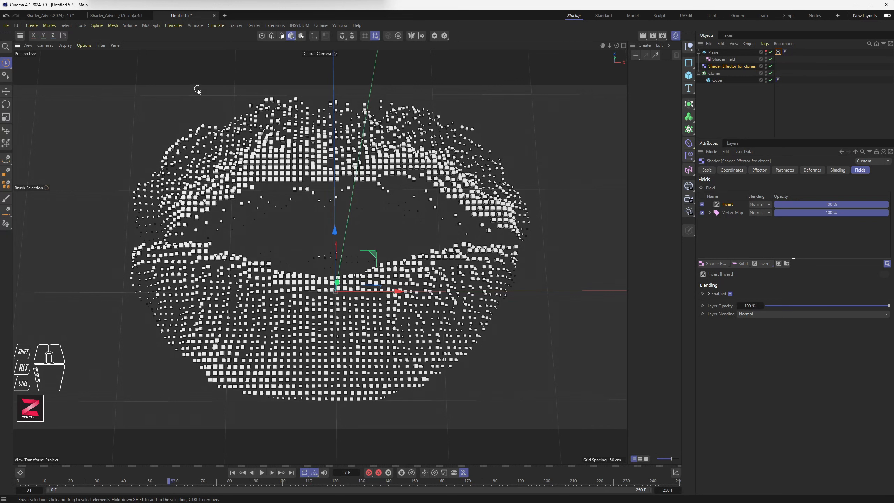
Step: Play the lips animation while viewing the cubes from different heights, and stop it at frame 141
left_click(261, 472)
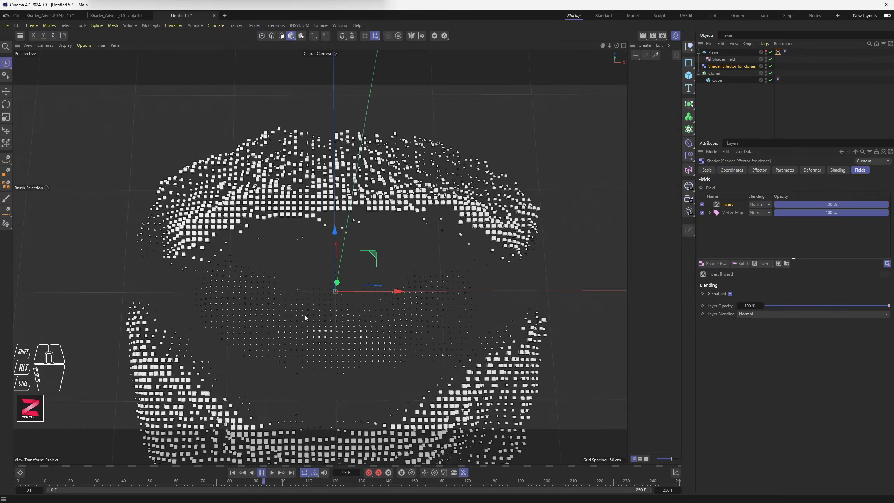
mouse_move(305, 316)
left_mouse_down("alt")
mouse_move(308, 265)
mouse_move(313, 310)
left_mouse_up("alt")
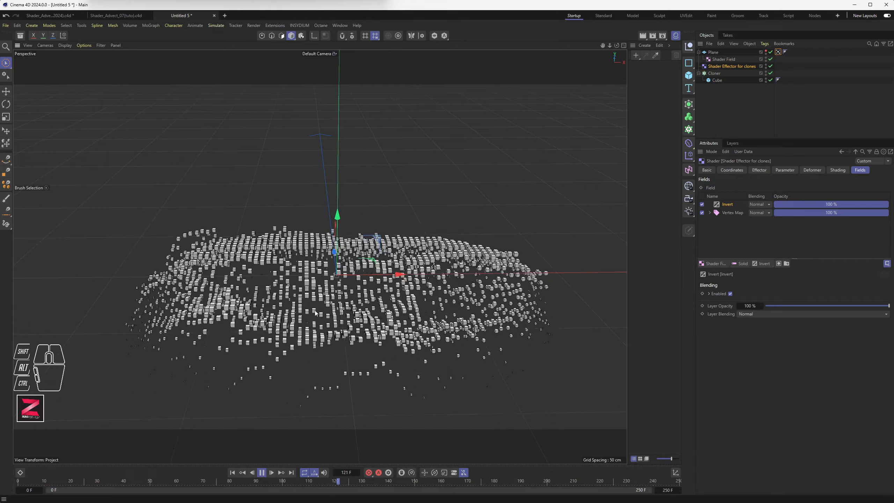
left_click(261, 472)
mouse_move(270, 439)
left_mouse_down("alt")
mouse_move(332, 260)
mouse_move(329, 316)
mouse_move(295, 243)
left_mouse_up("alt")
Step: Add a Delay layer above the Invert layer in the Shader effector's fields and set its Effect Strength to 80%
left_click(740, 241)
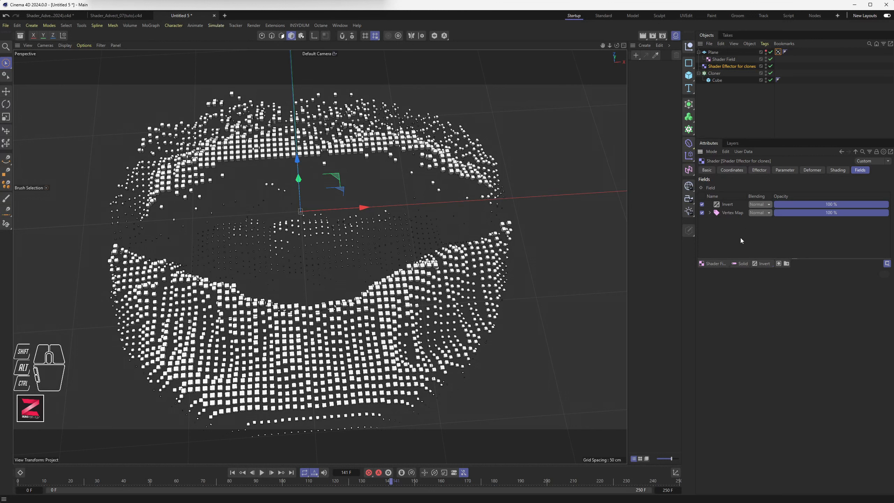
left_click_drag(754, 265, 765, 309)
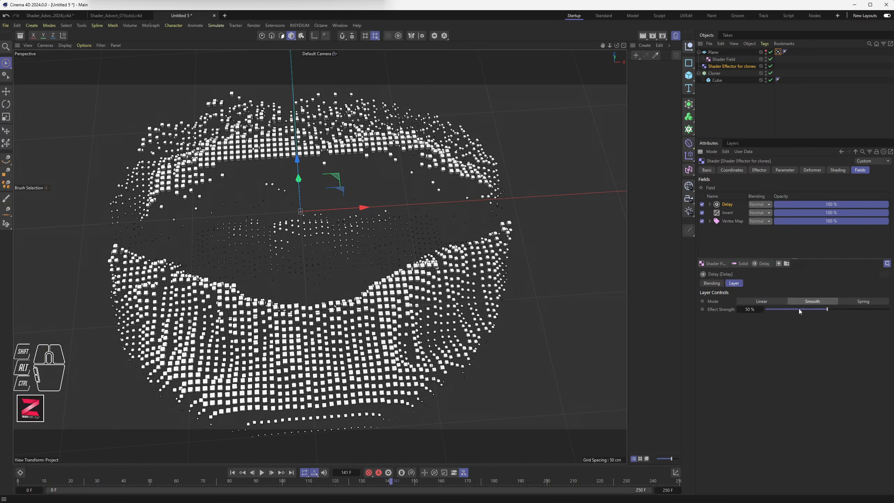
left_click_drag(827, 309, 825, 310)
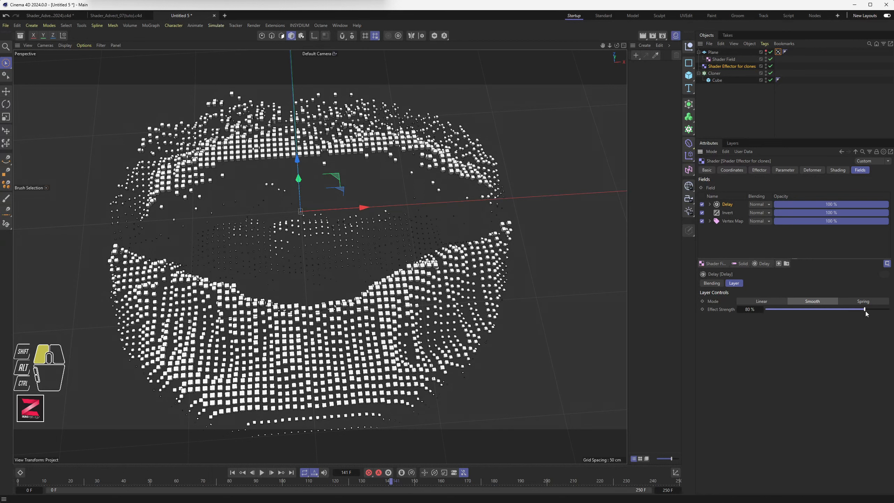
left_click_drag(866, 311, 865, 311)
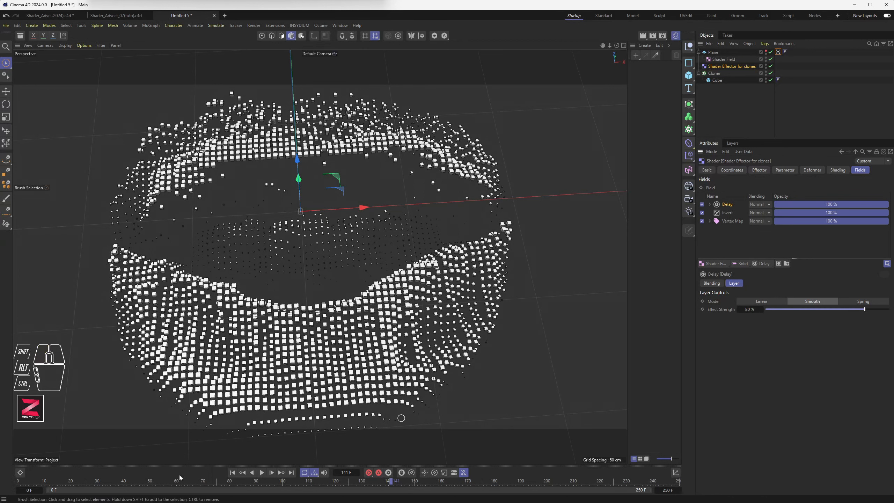
Step: Play the delayed clone animation, stop it, and scrub the Red lips talking composition in After Effects for comparison
left_click(262, 473)
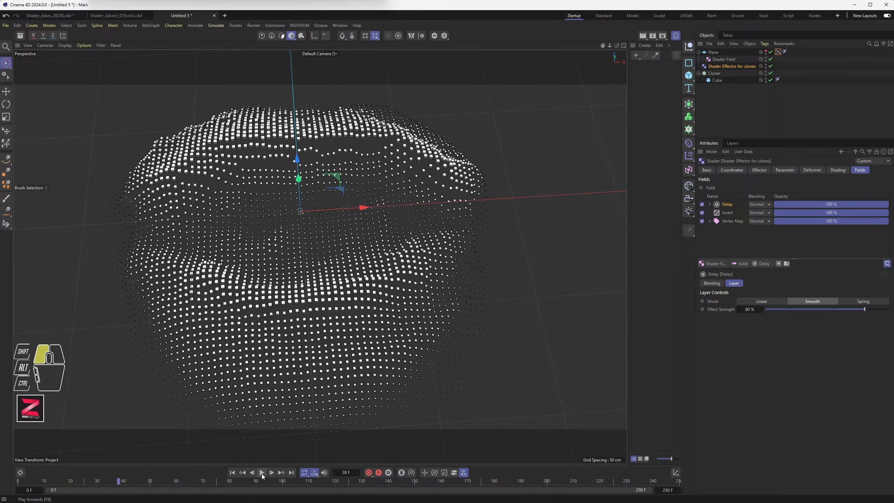
left_click(262, 473)
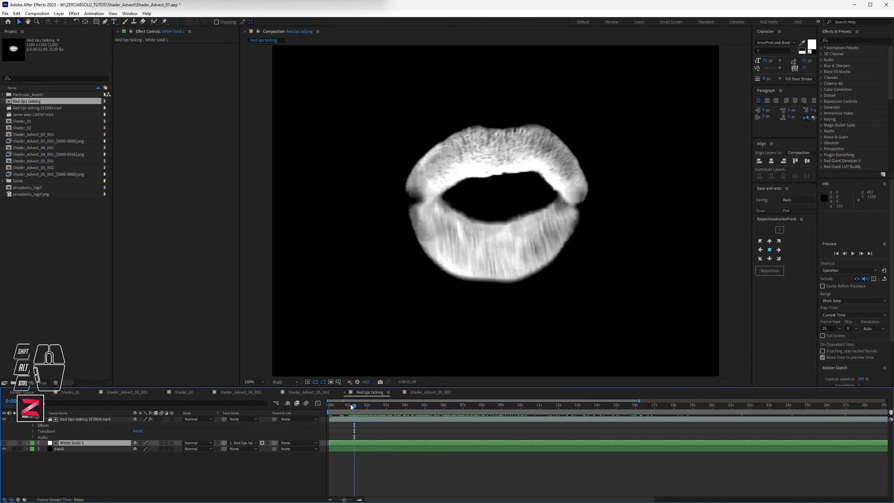
left_click_drag(340, 405, 363, 411)
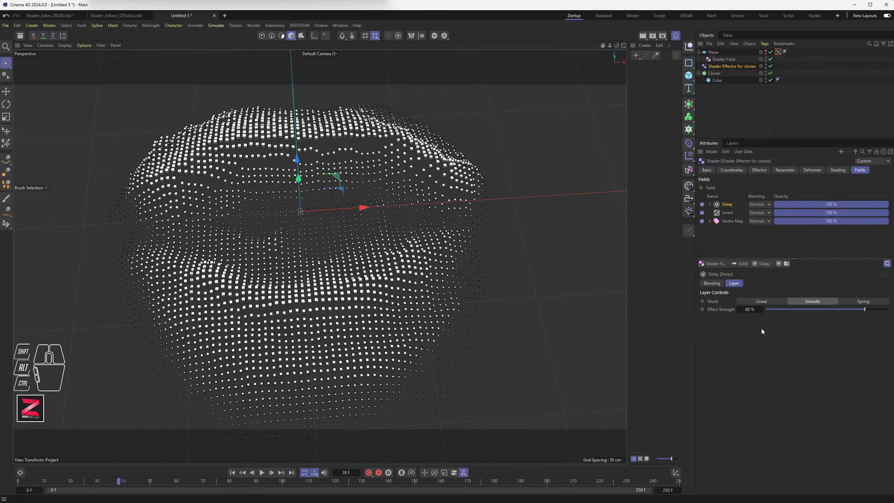
Step: Set the Delay layer's Effect Strength to 20%, replay the clone animation and rewind it to the start
left_click_drag(858, 311, 790, 311)
left_click(261, 472)
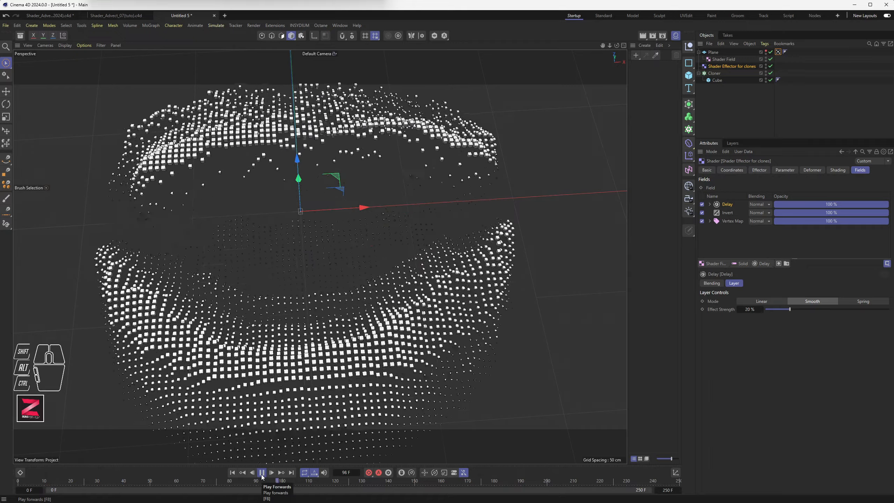
left_click_drag(295, 264, 286, 308, "alt")
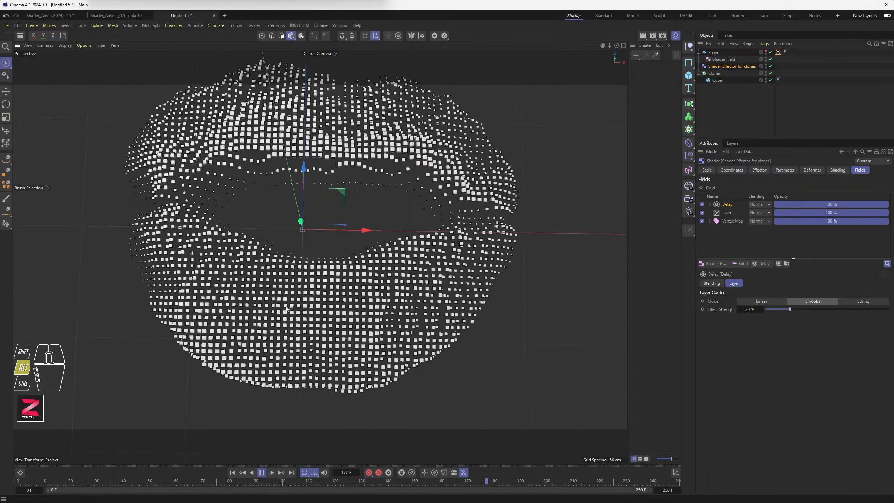
left_click(232, 473)
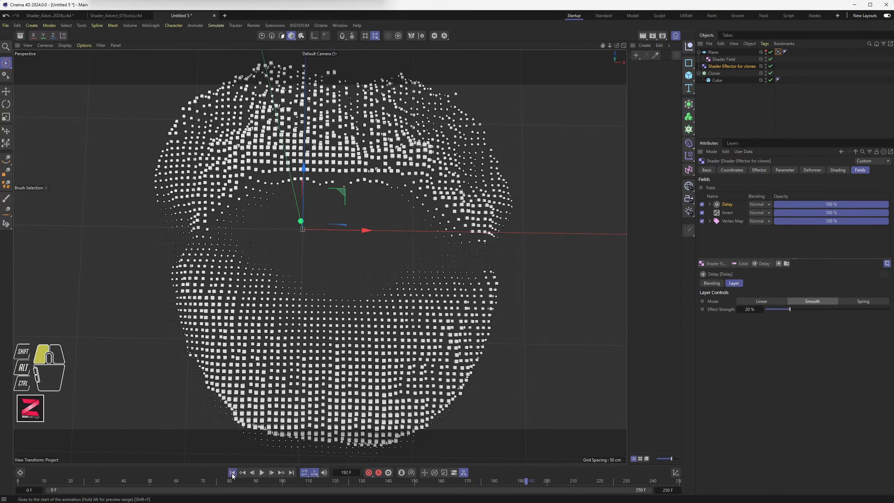
Step: Add a Target effector to the Cloner and inspect the rotated cubes up close
left_click(714, 73)
left_click(151, 25)
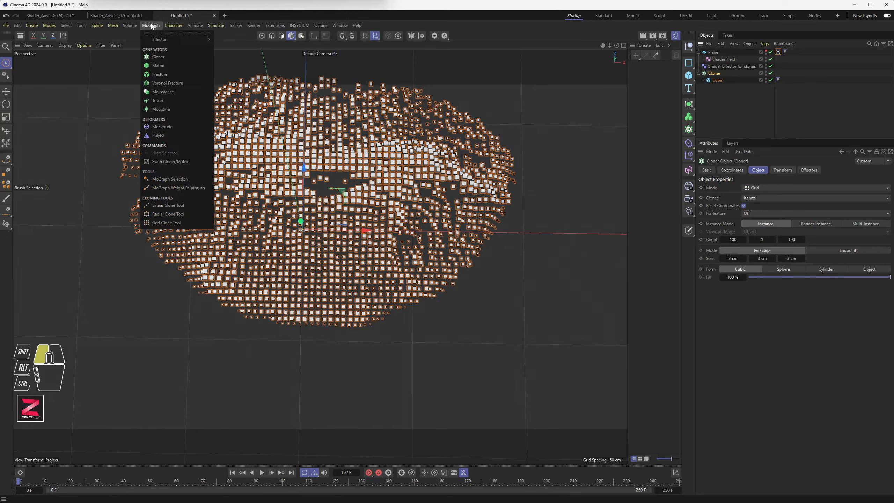
mouse_move(197, 39)
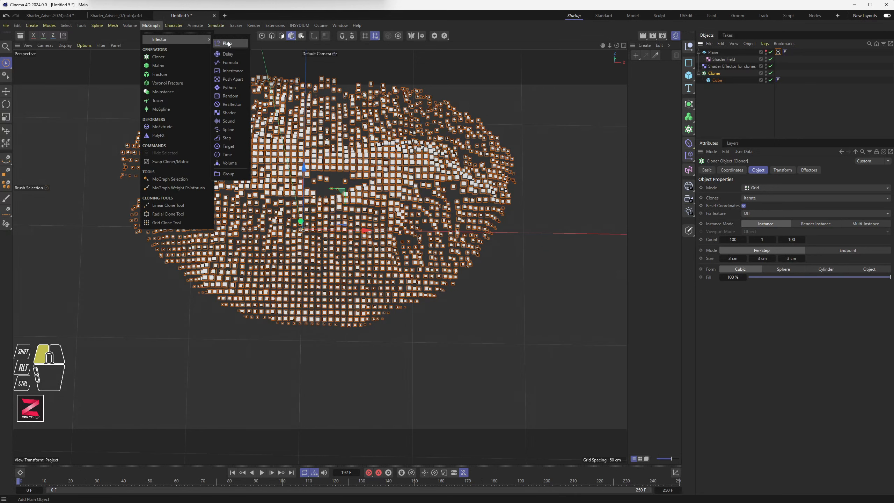
left_click(228, 147)
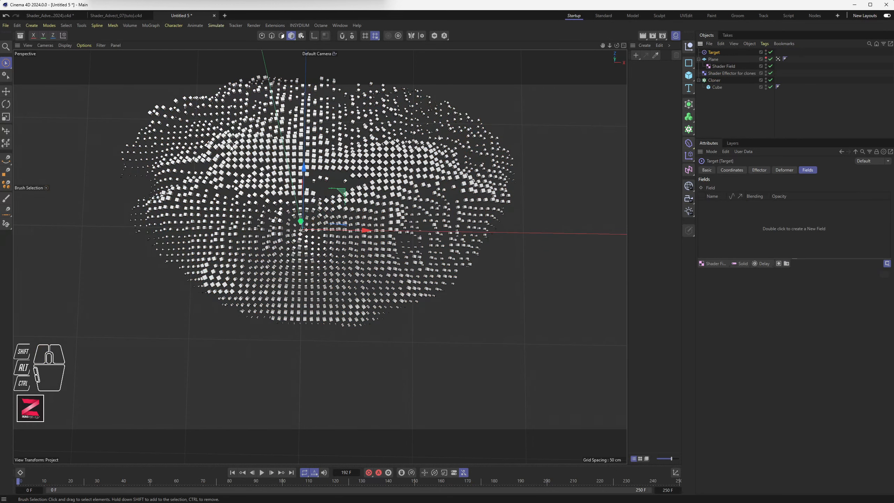
mouse_move(285, 275)
left_mouse_down("alt")
mouse_move(289, 250)
mouse_move(298, 284)
left_mouse_up("alt")
scroll(296, 278, "up", 10, "alt")
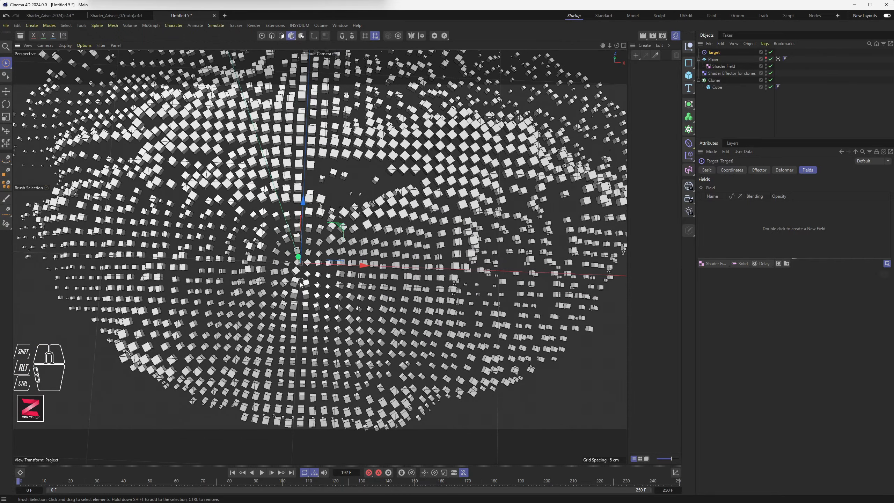
left_click_drag(312, 295, 307, 257, "alt")
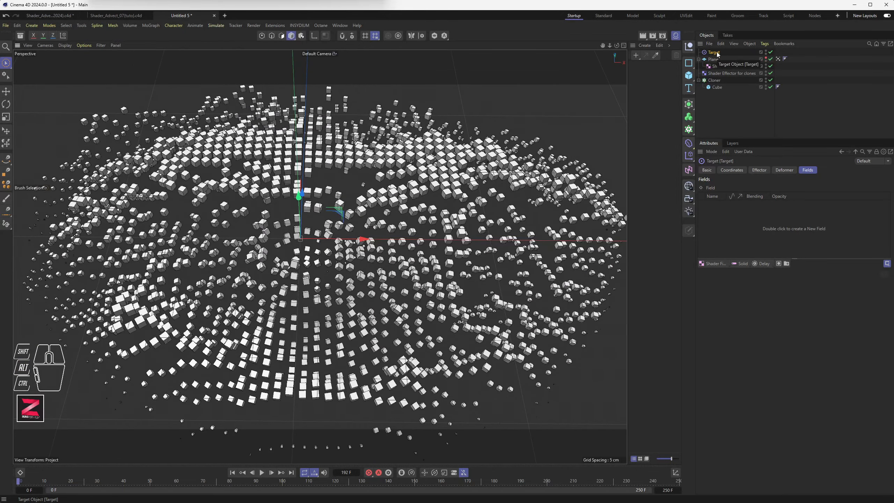
Step: Place the Target effector directly below the clones' Shader effector and rename it "Target Effector for clones"
left_click_drag(716, 52, 717, 78)
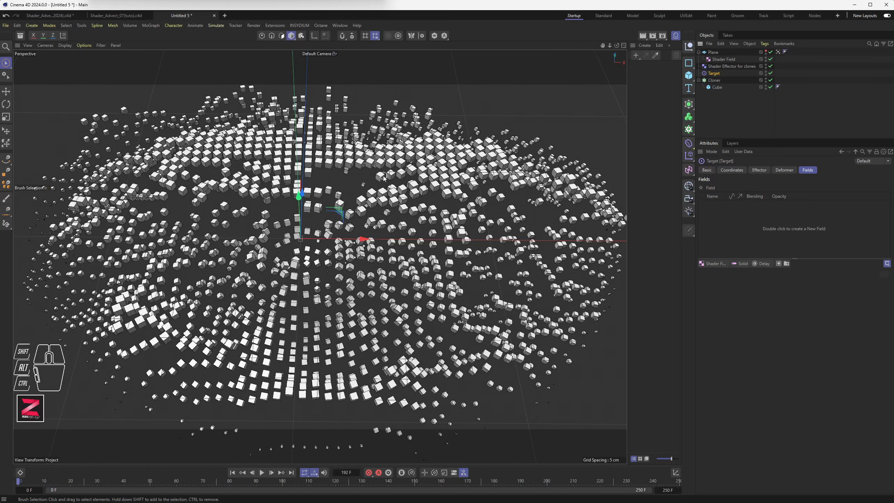
double_click(725, 66)
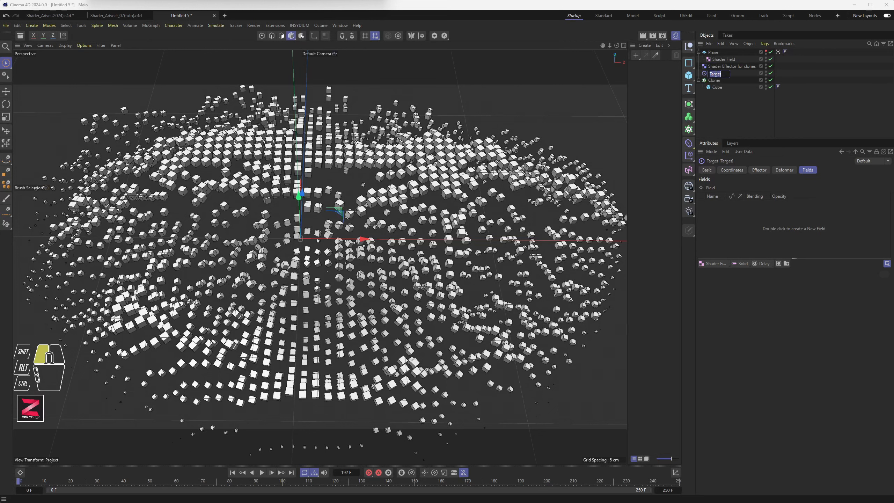
double_click(726, 73)
type("for clones")
key("Return")
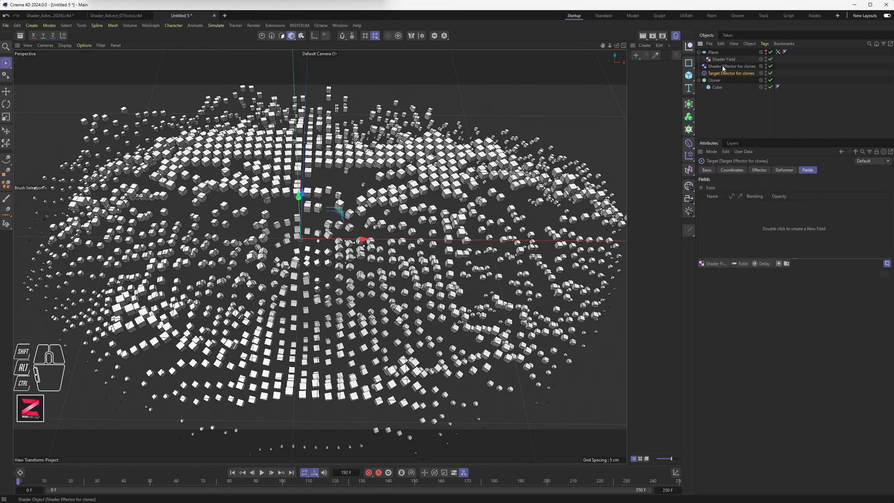
Step: Add the Plane's Vertex Map tag as a field layer of the Target Effector for clones
left_click_drag(344, 274, 302, 172, "alt")
left_click_drag(355, 259, 340, 287, "alt")
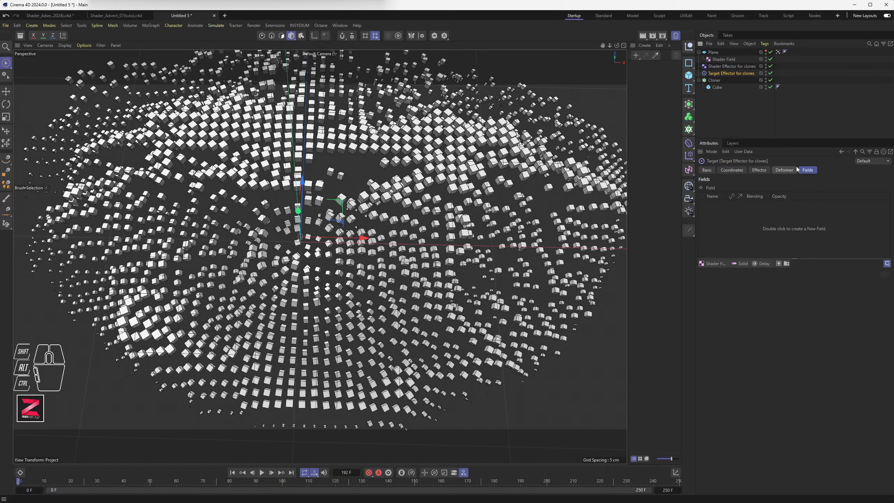
left_click(724, 66)
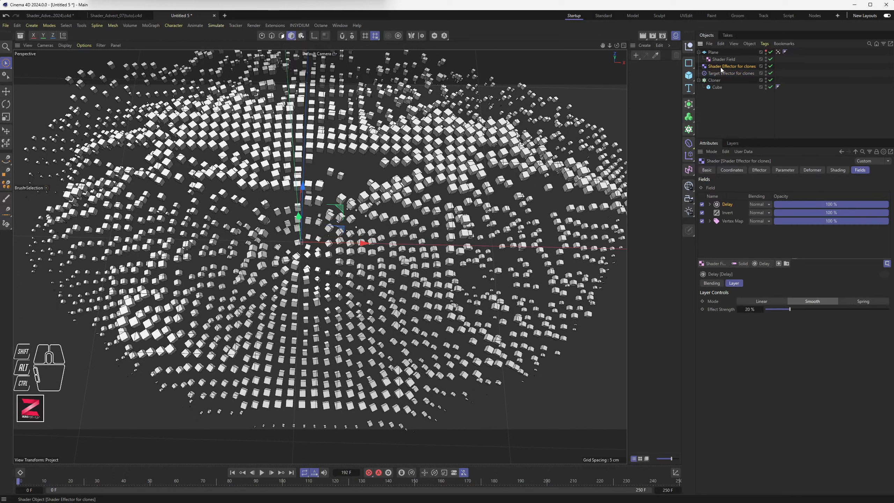
left_click(728, 73)
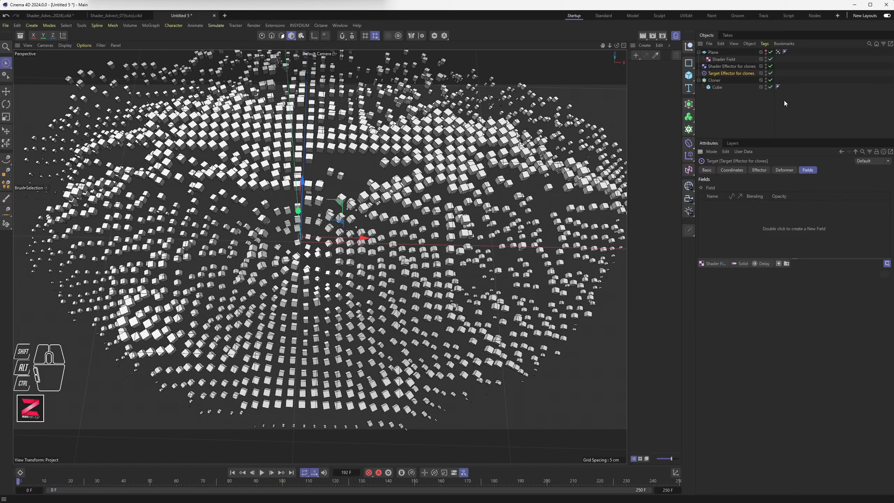
left_click_drag(778, 51, 784, 160)
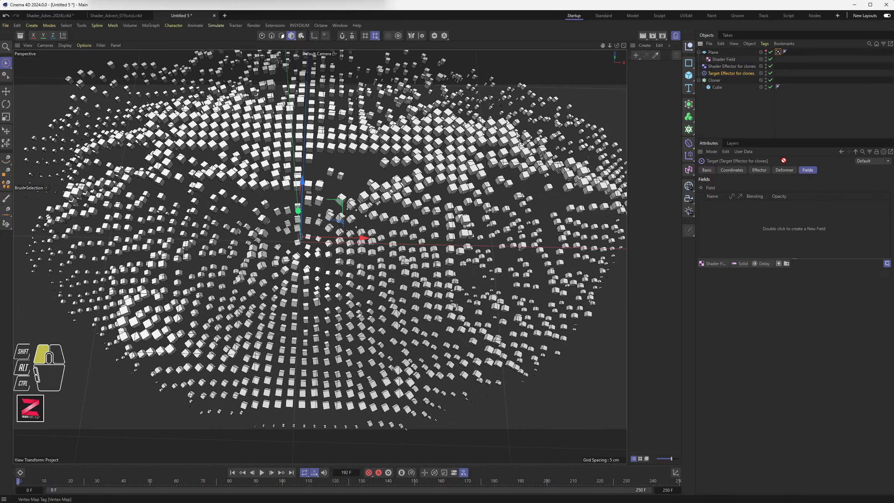
left_click_drag(738, 213, 729, 217)
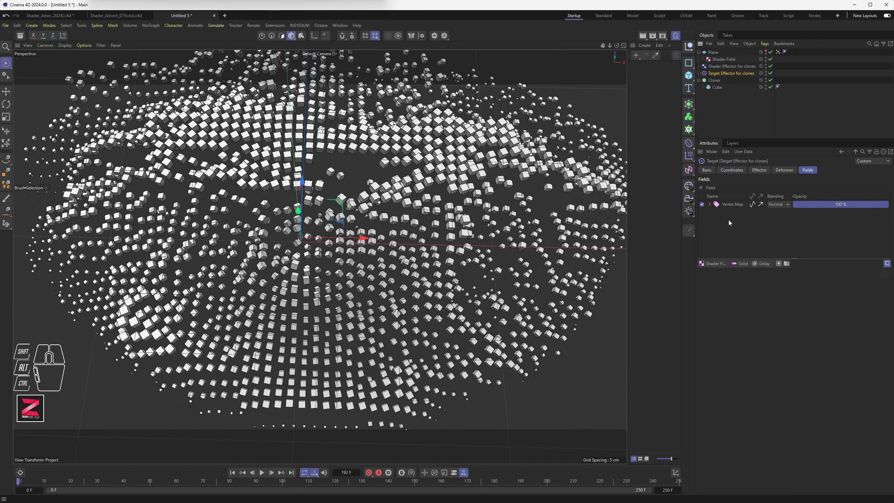
Step: Toggle the Vertex Map layer of the Target effector off and on and inspect the clones' rotation from several angles
left_click(702, 205)
left_click(703, 204)
mouse_move(334, 387)
left_mouse_down("alt")
mouse_move(336, 320)
mouse_move(347, 373)
mouse_move(358, 366)
mouse_move(360, 317)
mouse_move(151, 334)
mouse_move(123, 345)
left_mouse_up("alt")
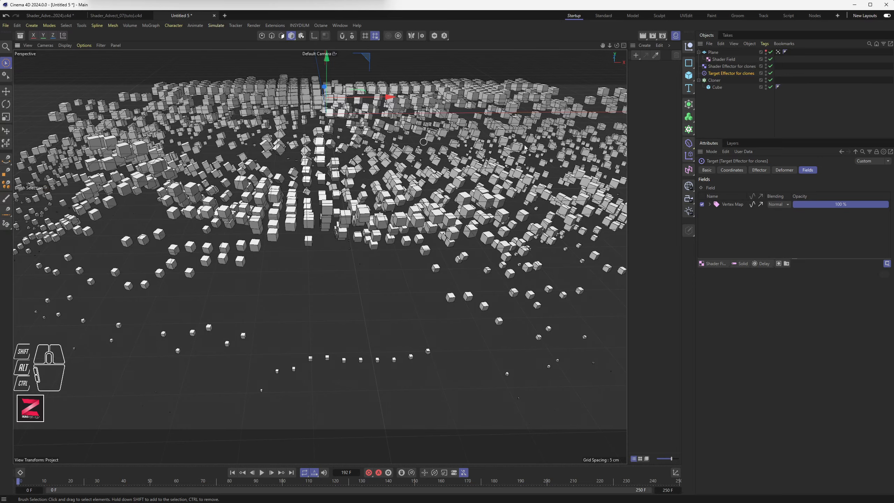
middle_click_drag(341, 187, 350, 237, "alt")
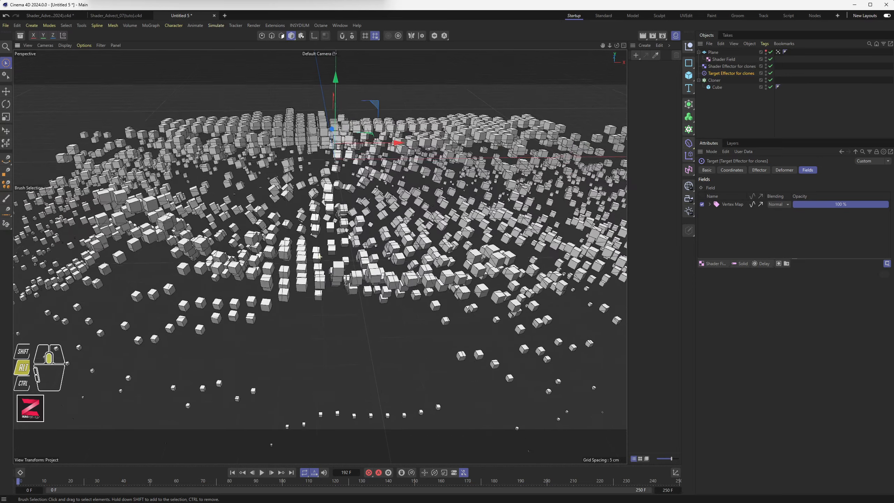
left_click_drag(351, 237, 339, 252, "alt")
left_click_drag(343, 224, 390, 226, "alt")
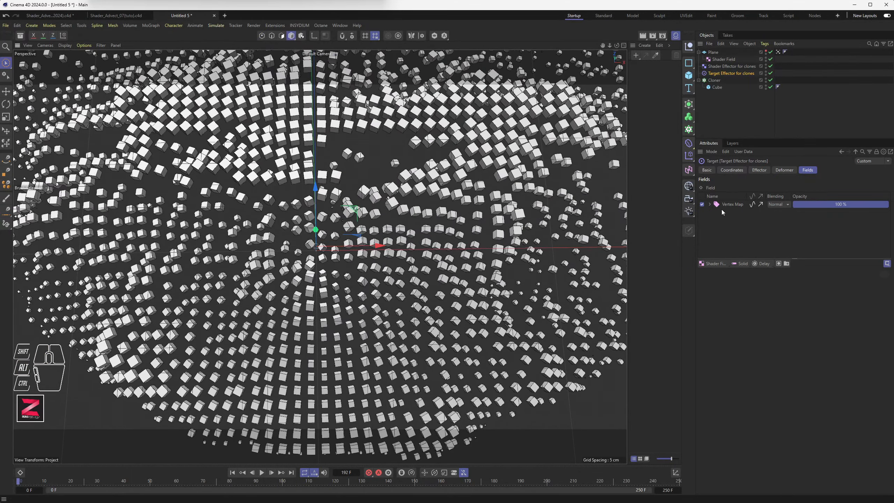
Step: Add an Invert layer above the Vertex Map in the Target effector's fields and inspect the clones' orientation
left_click(763, 264)
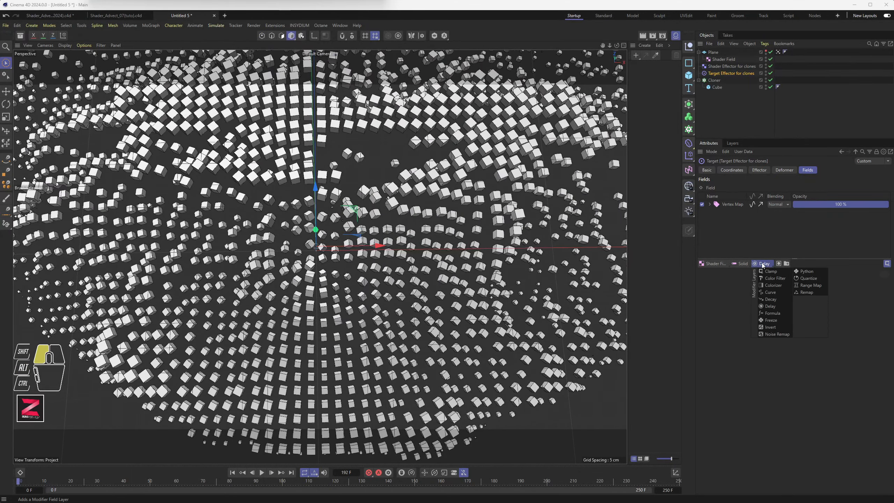
left_click(771, 327)
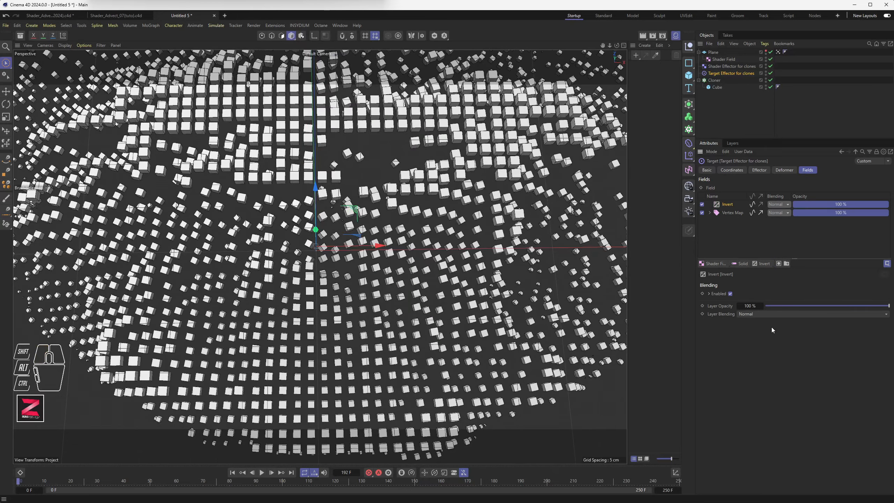
mouse_move(577, 242)
middle_mouse_down("alt")
mouse_move(337, 268)
mouse_move(405, 327)
middle_mouse_up("alt")
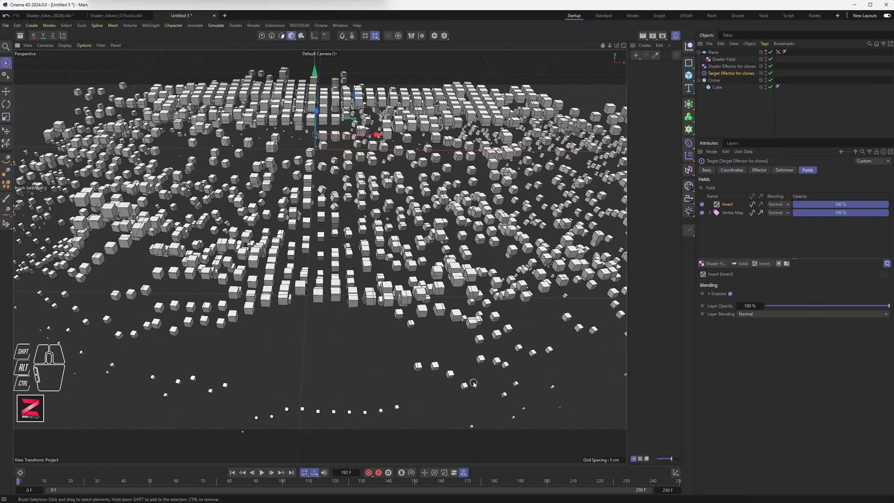
mouse_move(389, 276)
left_mouse_down("alt")
mouse_move(471, 290)
mouse_move(449, 322)
mouse_move(362, 231)
mouse_move(330, 241)
mouse_move(331, 212)
mouse_move(327, 236)
left_mouse_up("alt")
scroll(327, 235, "down", 10, "alt")
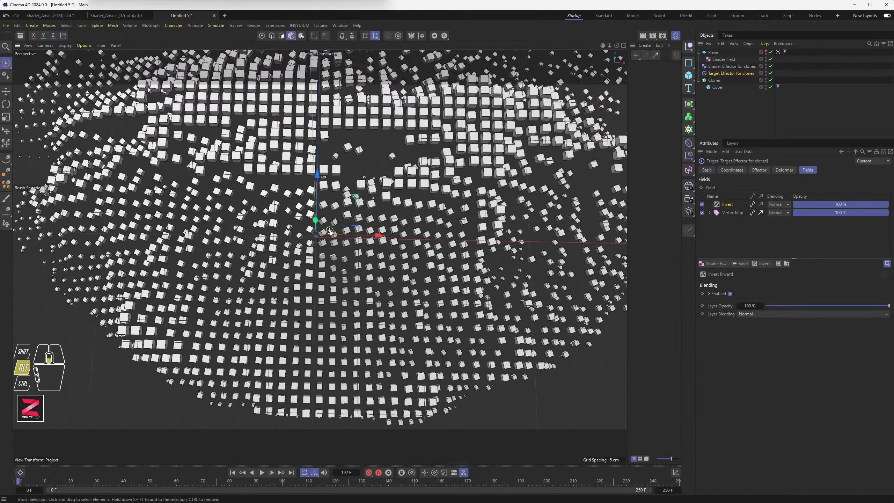
middle_click_drag(321, 249, 318, 273, "alt")
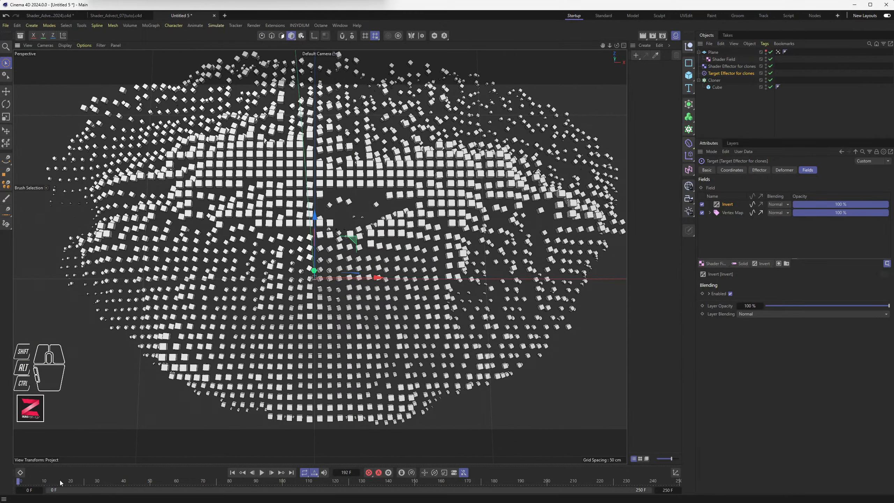
Step: Scrub the timeline to frame 73, frame the whole lips shape and play the animation to frame 116
left_click_drag(60, 479, 211, 496)
scroll(293, 299, "down", 1)
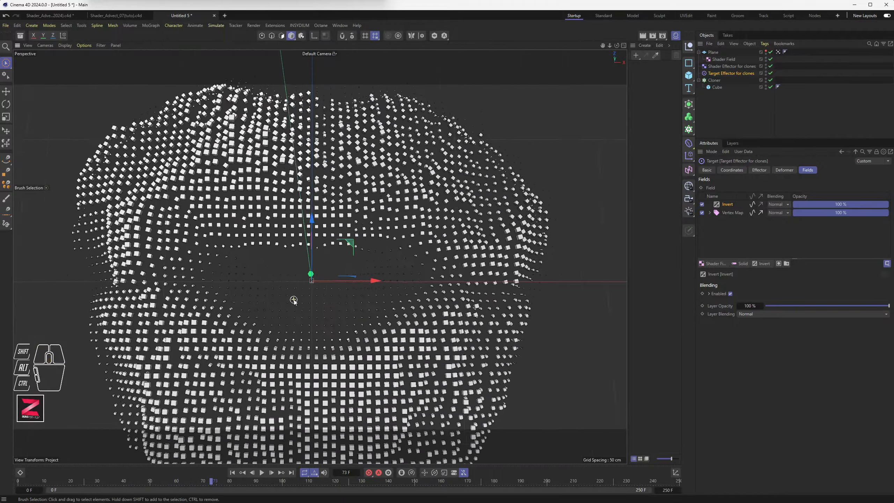
scroll(293, 300, "down", 2)
middle_click_drag(305, 330, 318, 257, "alt")
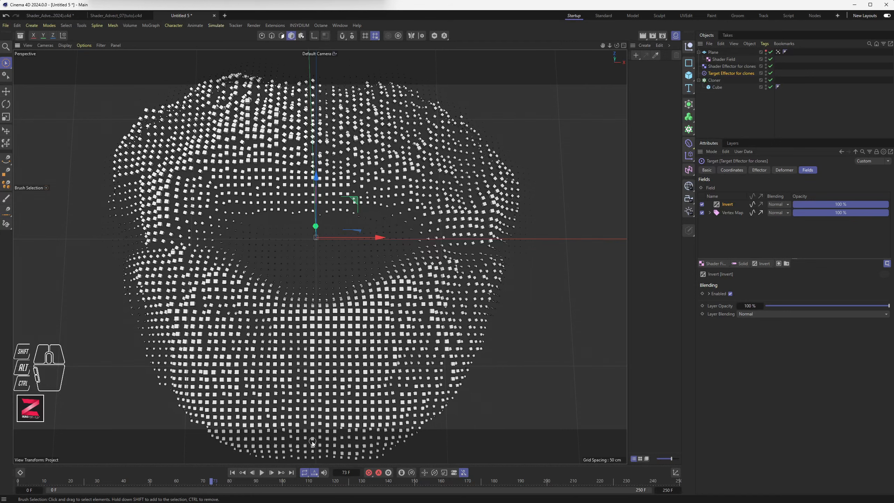
left_click(261, 472)
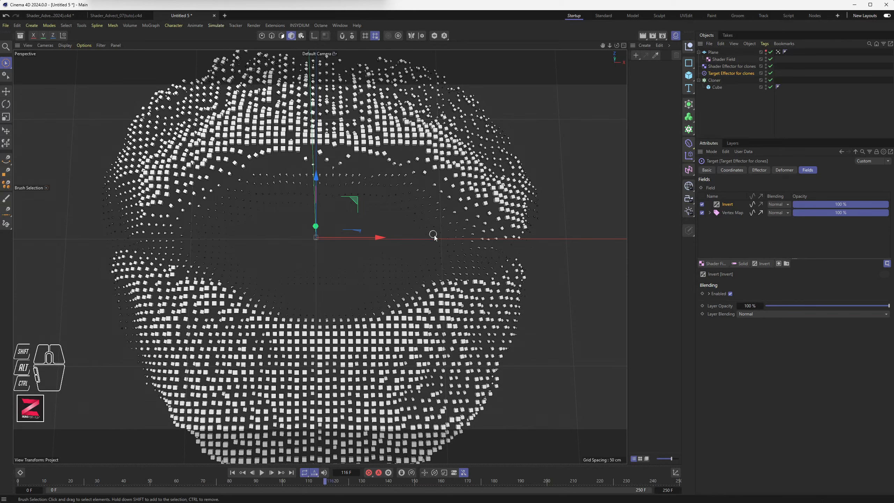
Step: Compare the clones' rotation with the Target effector's Invert layer disabled and re-enabled, scrubbing to frame 93
mouse_move(866, 212)
left_mouse_down()
mouse_move(846, 213)
mouse_move(892, 213)
left_mouse_up()
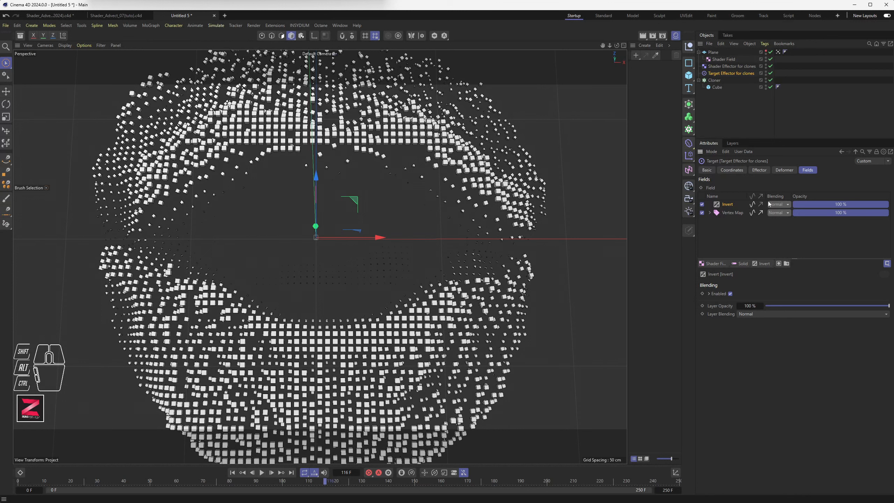
left_click(702, 204)
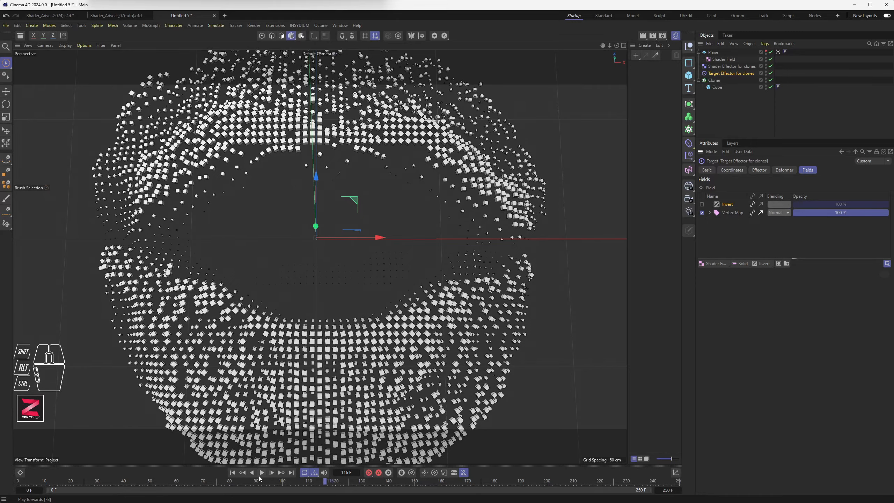
mouse_move(257, 480)
left_mouse_down()
mouse_move(183, 481)
mouse_move(276, 484)
mouse_move(264, 484)
left_mouse_up()
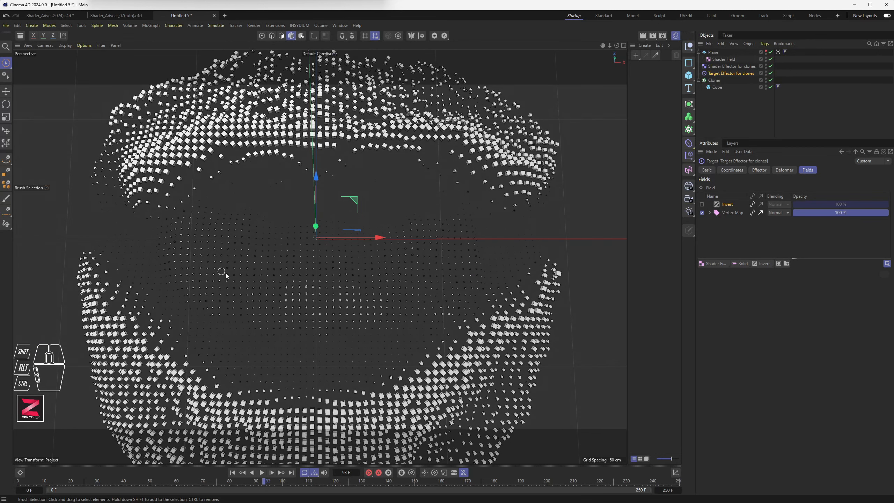
left_click(702, 205)
middle_click_drag(436, 251, 391, 284)
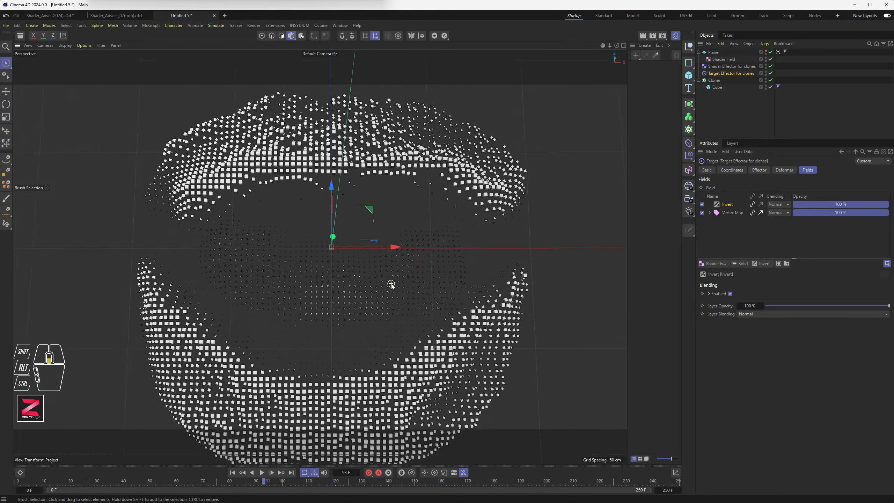
mouse_move(363, 292)
left_mouse_down("alt")
mouse_move(355, 272)
mouse_move(347, 294)
mouse_move(343, 228)
mouse_move(498, 210)
left_mouse_up("alt")
Step: Set the Color Mode of the Shader Effector for clones to Fields Color and inspect the clones' shading
left_click(722, 66)
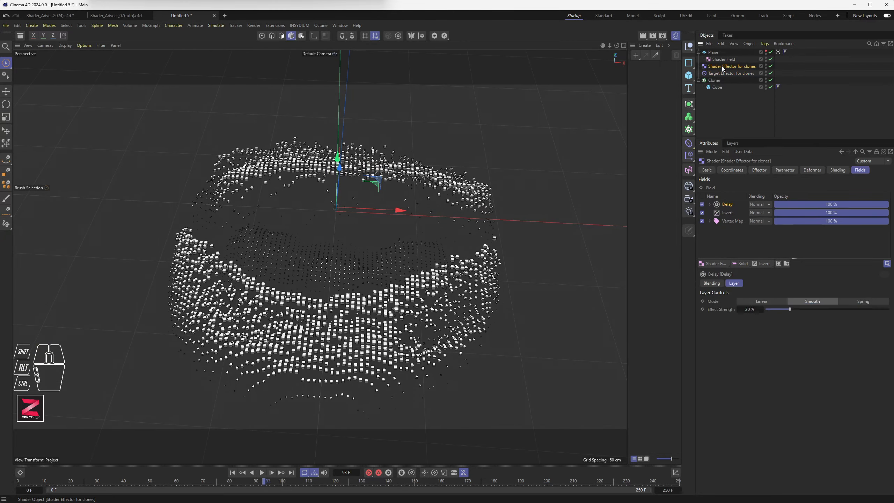
left_click(786, 171)
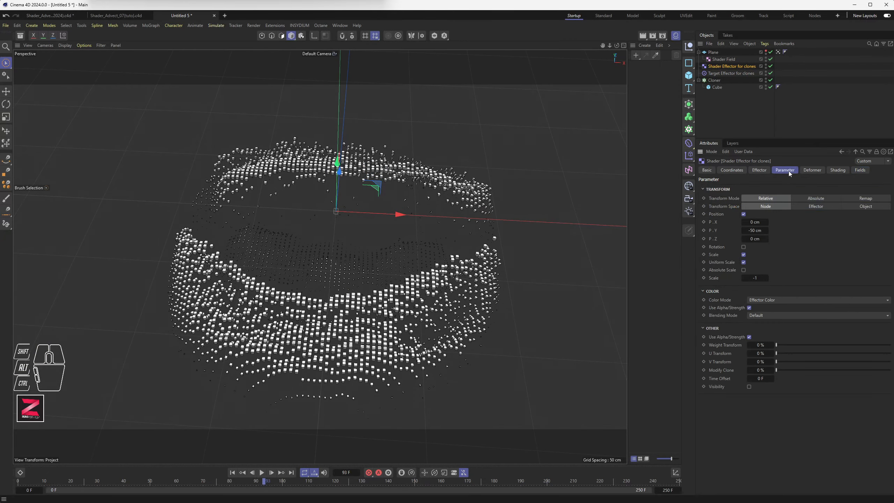
left_click(755, 300)
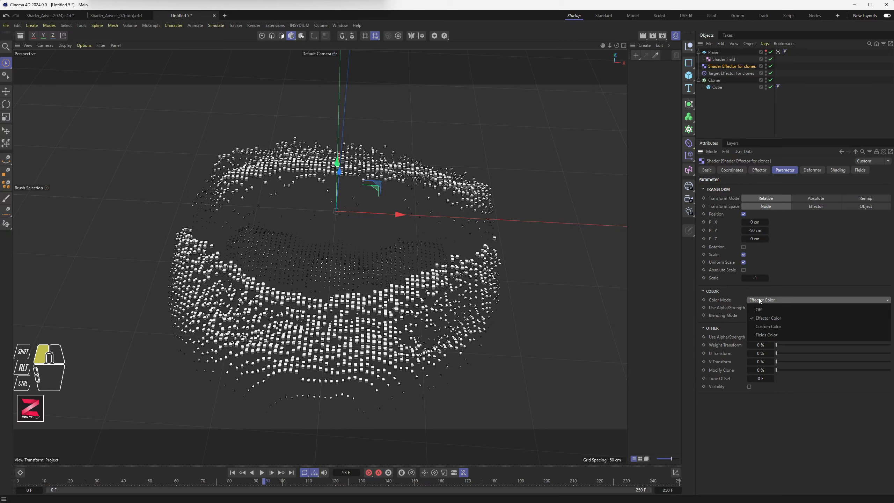
left_click(765, 335)
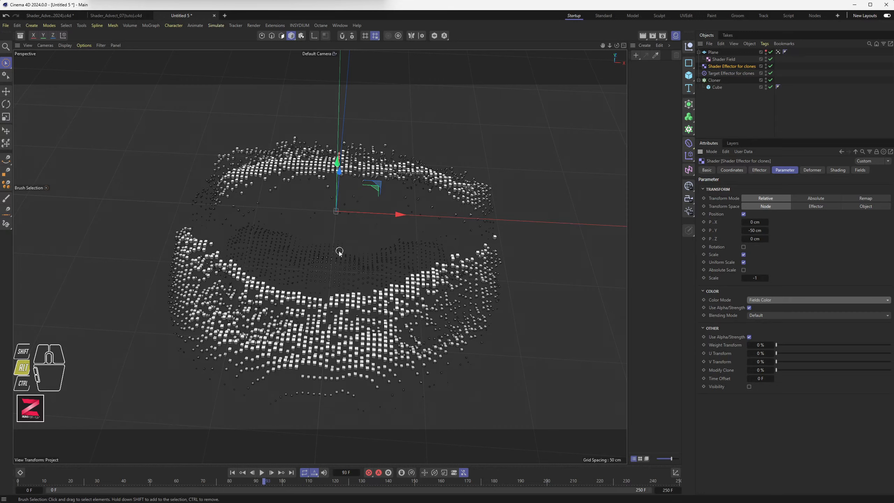
left_click_drag(339, 253, 340, 192, "alt")
scroll(327, 264, "up", 2)
scroll(327, 263, "up", 2)
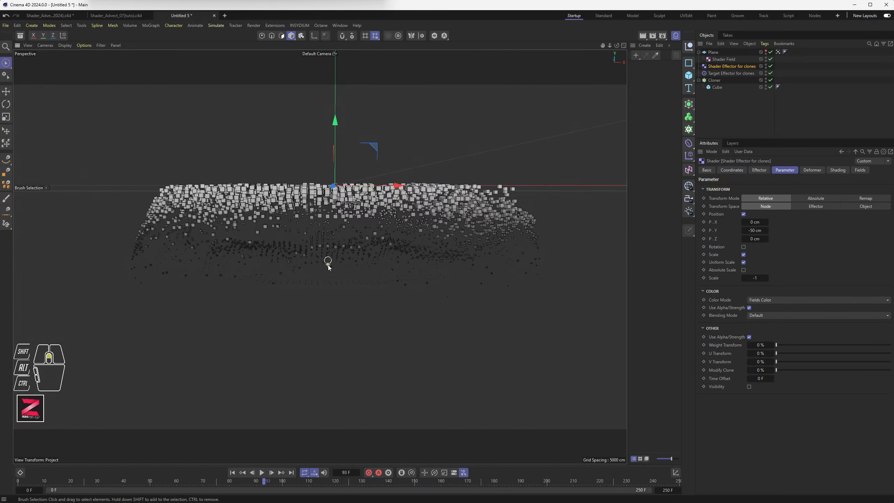
scroll(273, 260, "up", 2)
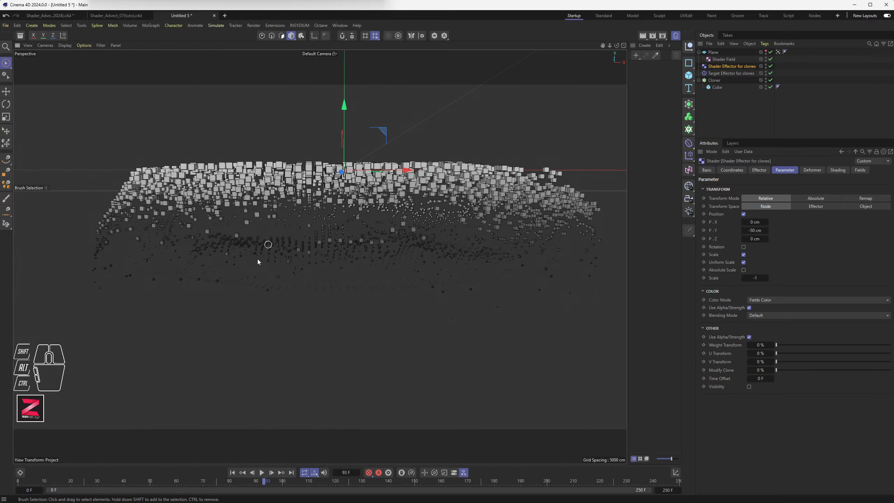
left_click_drag(369, 199, 366, 240, "alt")
middle_click_drag(353, 221, 338, 308, "alt")
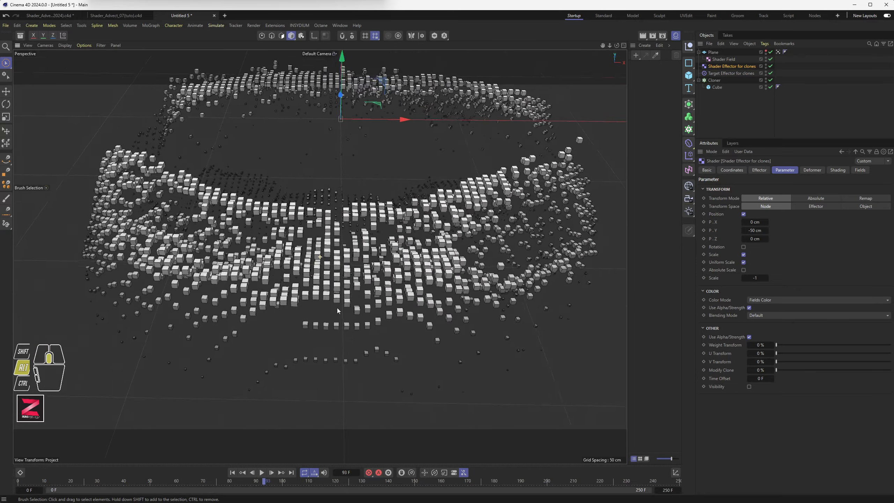
scroll(319, 229, "down", 5)
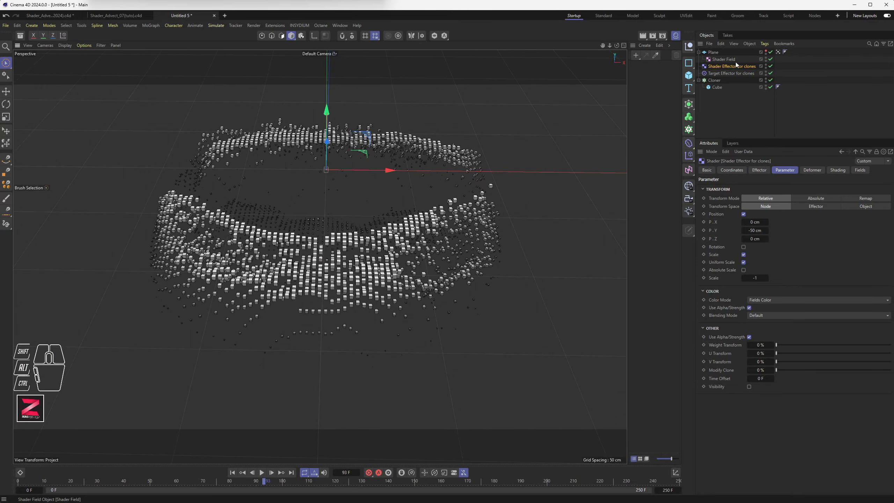
Step: Enable Remapping on the Vertex Map layer in the fields of the Shader Effector for clones
left_click(859, 170)
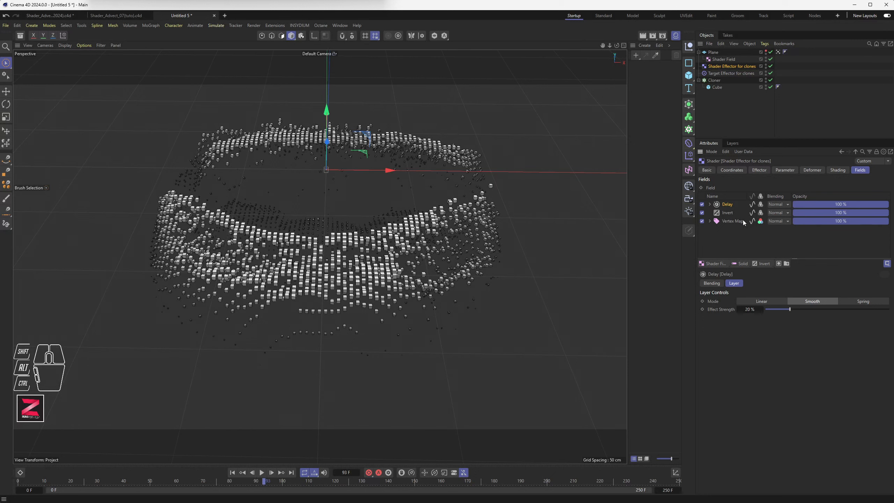
left_click(760, 220)
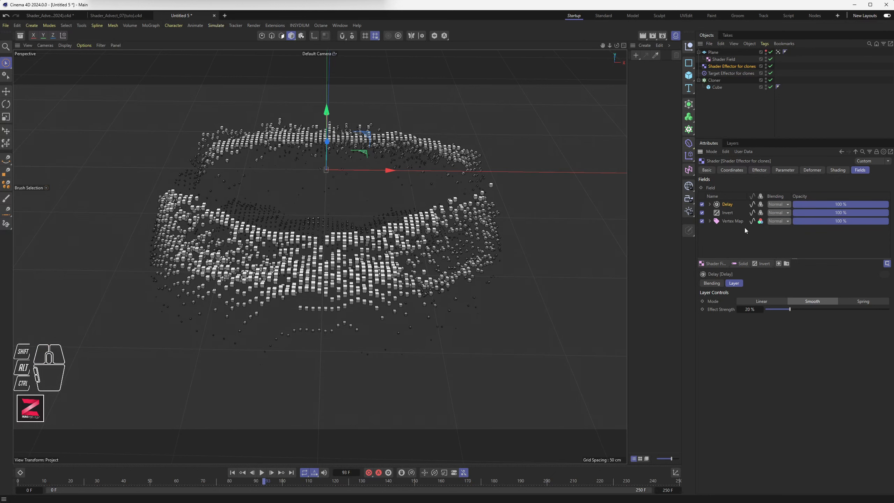
left_click(724, 221)
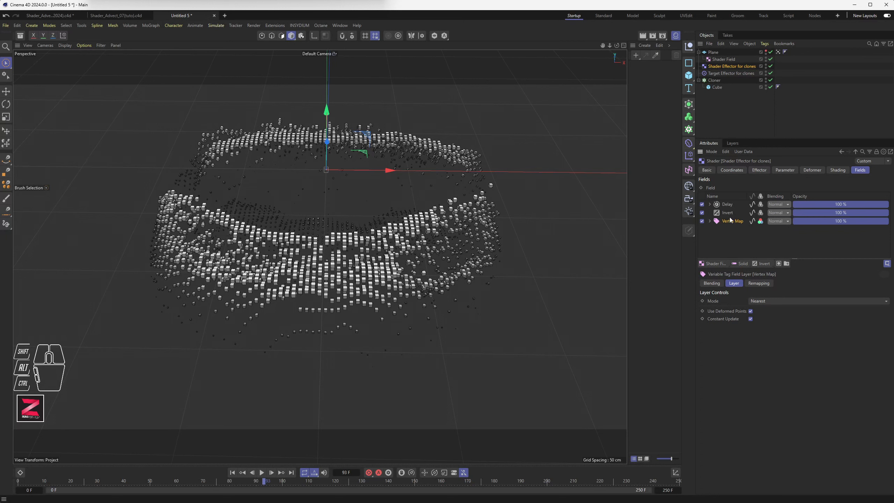
left_click(758, 283)
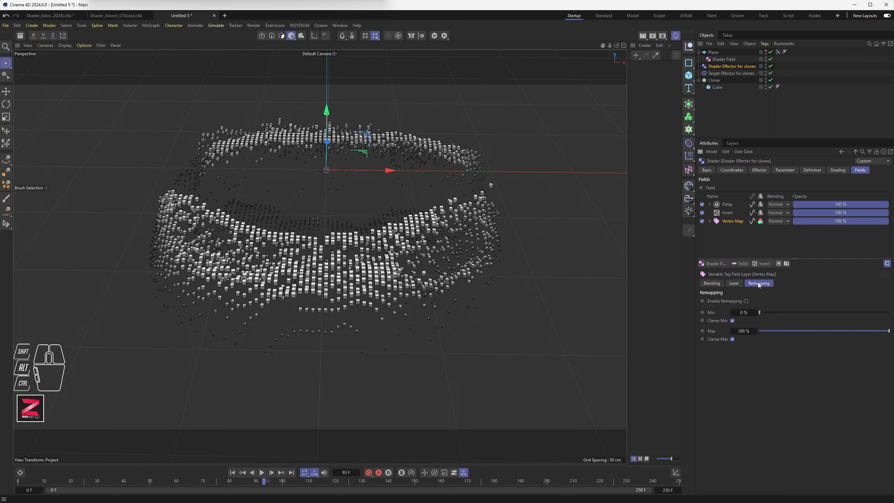
left_click(746, 301)
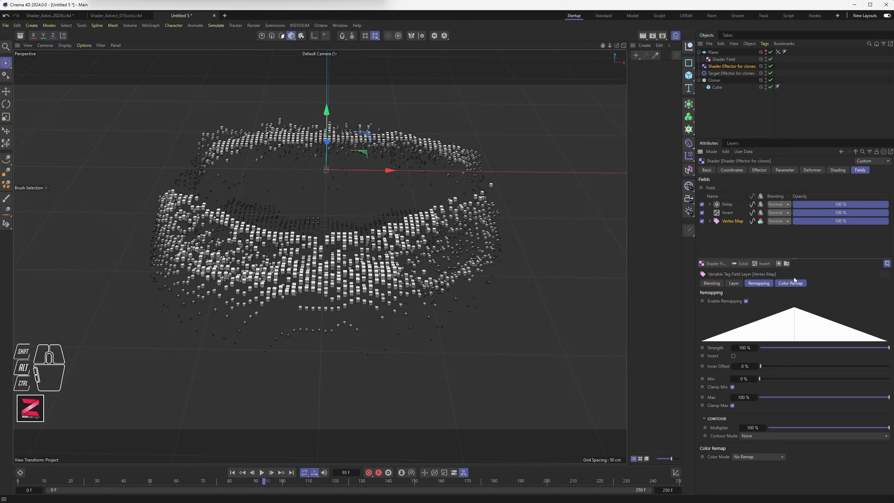
Step: Set the Vertex Map layer's Color Remap mode to Gradient
left_click(787, 284)
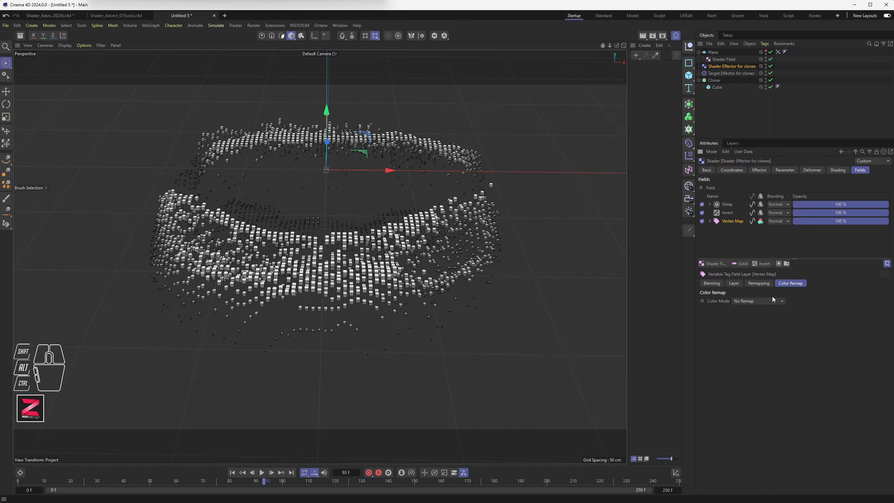
left_click(753, 301)
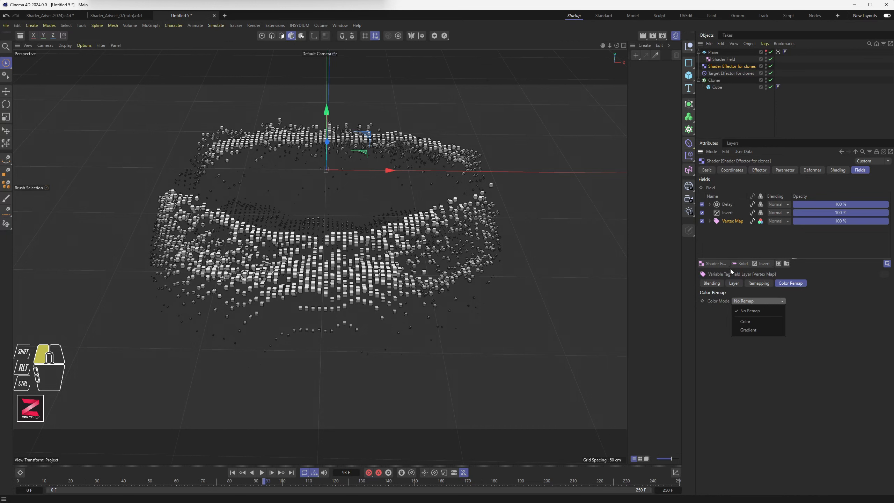
left_click(751, 330)
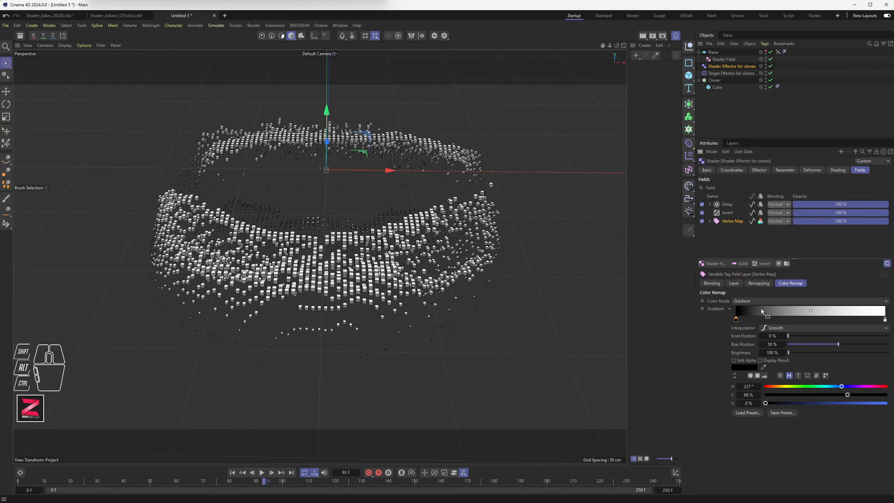
Step: Recolor the gradient's first knot to blue with saturation 85% and value 95%
mouse_move(736, 319)
left_mouse_down()
mouse_move(883, 320)
mouse_move(709, 323)
mouse_move(753, 321)
mouse_move(726, 321)
left_mouse_up()
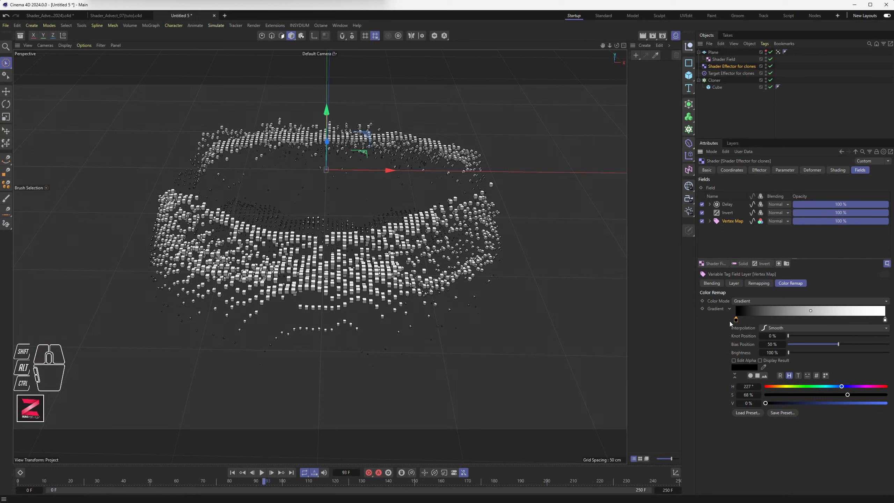
double_click(735, 320)
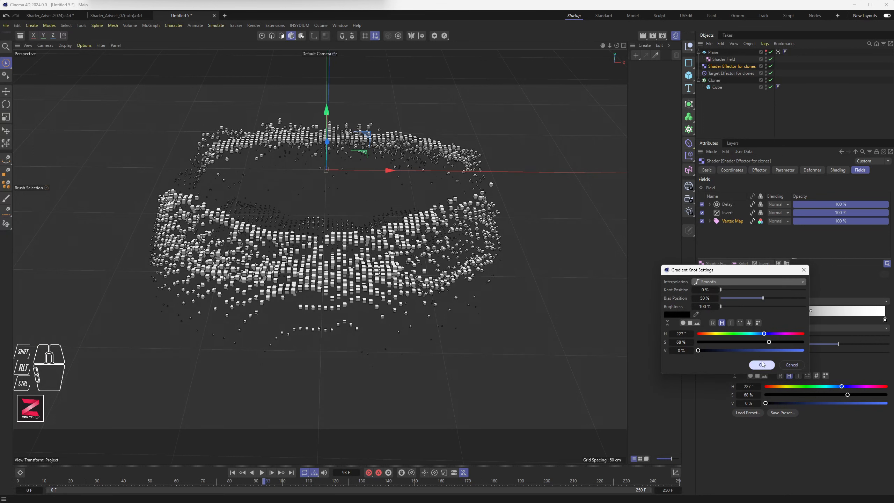
left_click_drag(773, 350, 797, 350)
left_click(787, 342)
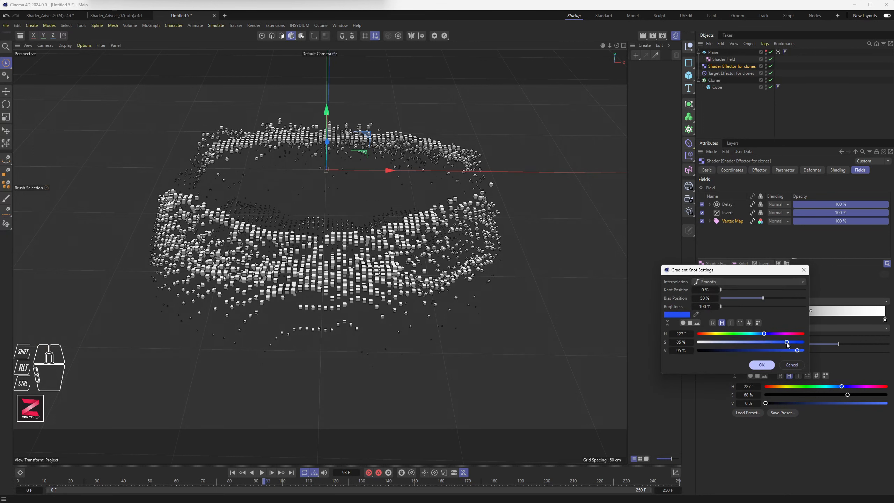
left_click(761, 364)
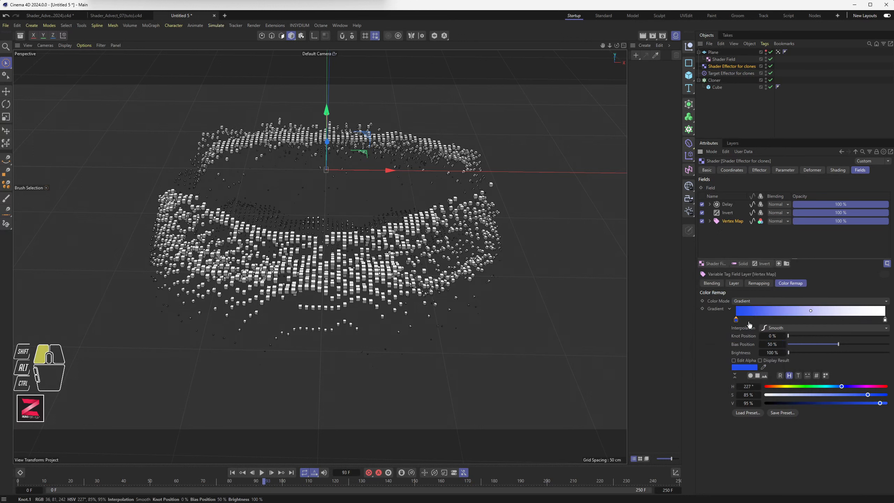
Step: Shift the gradient's blue knot inward and add a magenta knot with saturation 90% at about 60%
left_click_drag(736, 320, 774, 320)
left_click(825, 319)
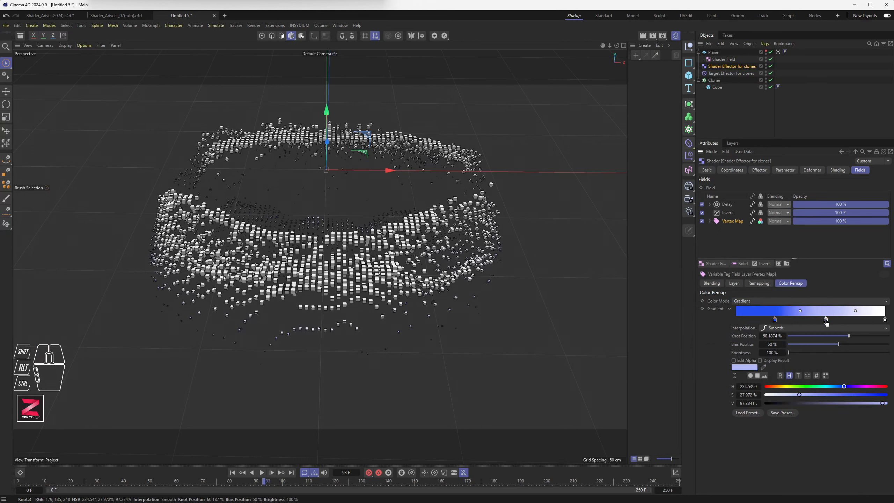
left_click_drag(859, 386, 874, 395)
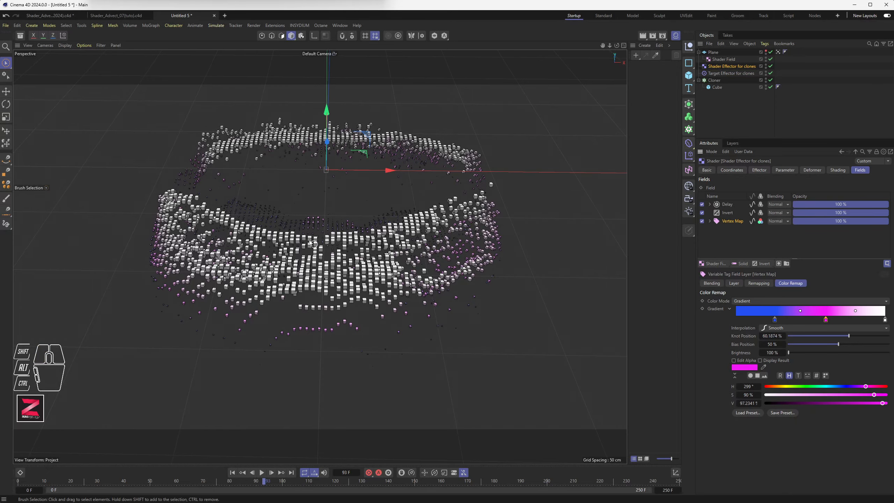
mouse_move(307, 239)
left_mouse_down("alt")
mouse_move(303, 225)
mouse_move(317, 239)
left_mouse_up("alt")
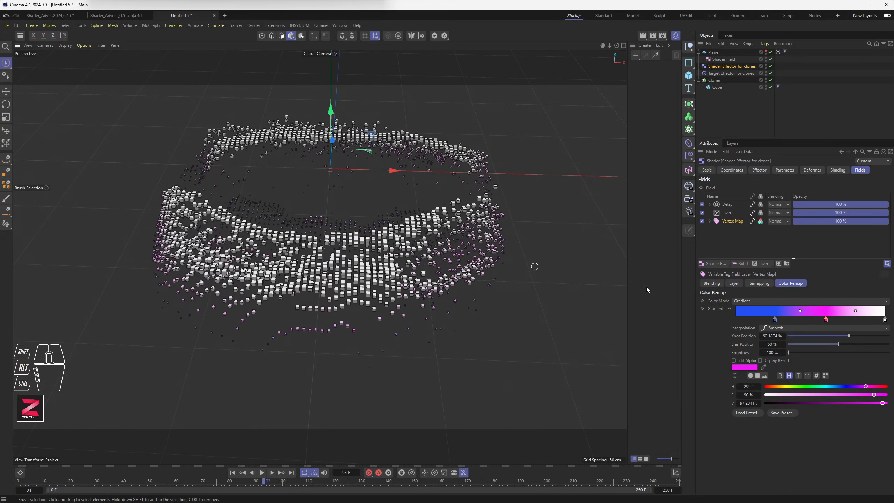
Step: Reposition the gradient knots, placing the magenta one at about 94% and the blue one at about 59%
left_click_drag(826, 319, 877, 324)
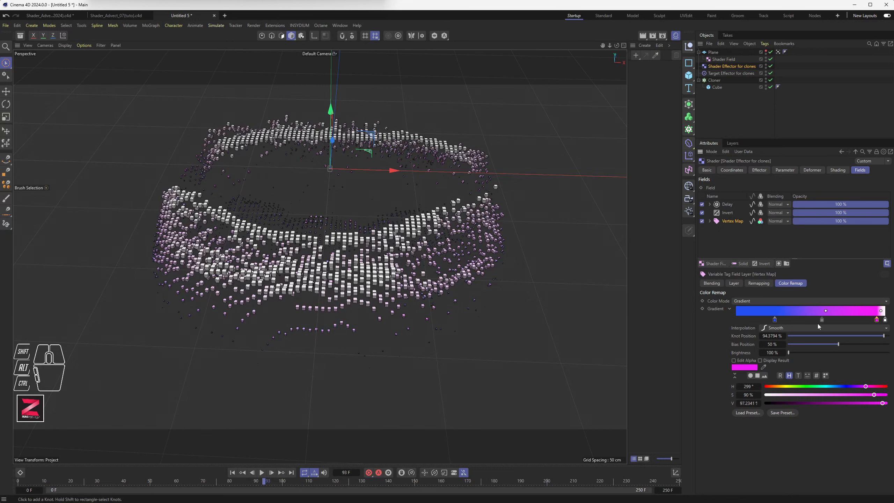
left_click_drag(774, 319, 826, 322)
left_click_drag(286, 195, 292, 238, "alt")
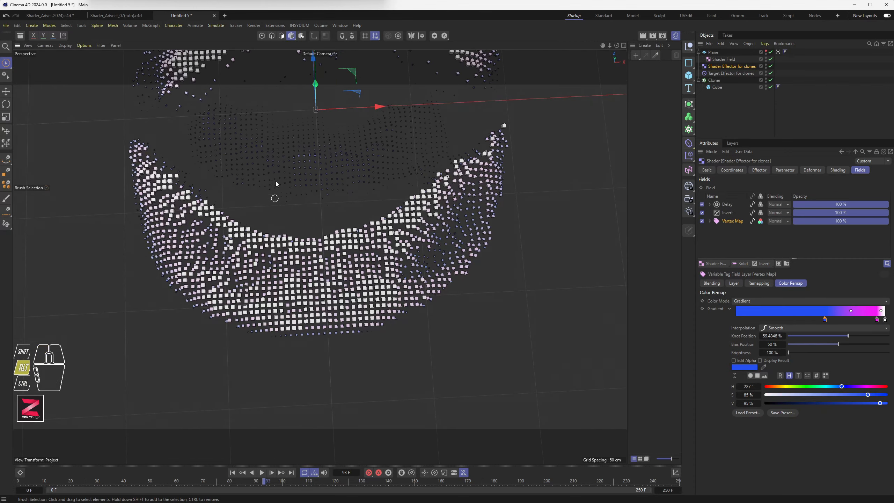
middle_click_drag(275, 182, 282, 277, "alt")
scroll(285, 233, "down", 2)
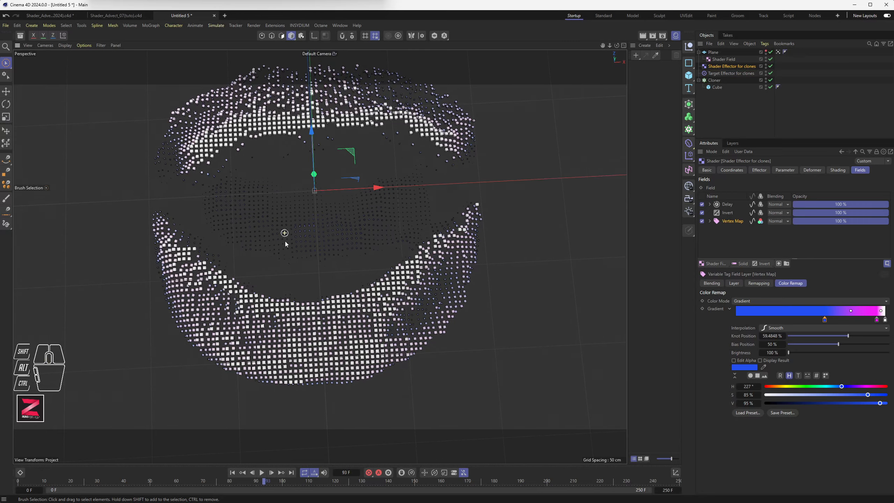
Step: Change the viewport's shading display mode to show the clone colors more clearly
mouse_move(285, 240)
left_mouse_down("alt")
mouse_move(279, 215)
mouse_move(289, 266)
mouse_move(270, 242)
left_mouse_up("alt")
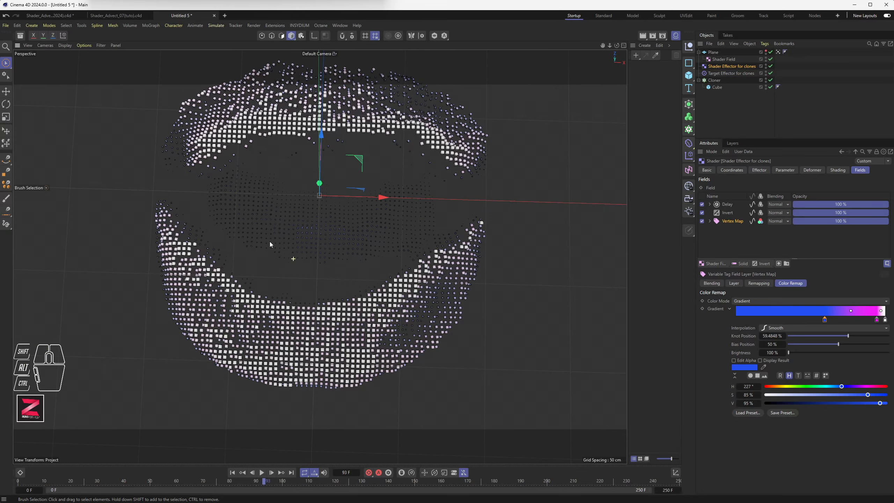
left_click(65, 45)
left_click(84, 68)
middle_click_drag(259, 215, 264, 223, "alt")
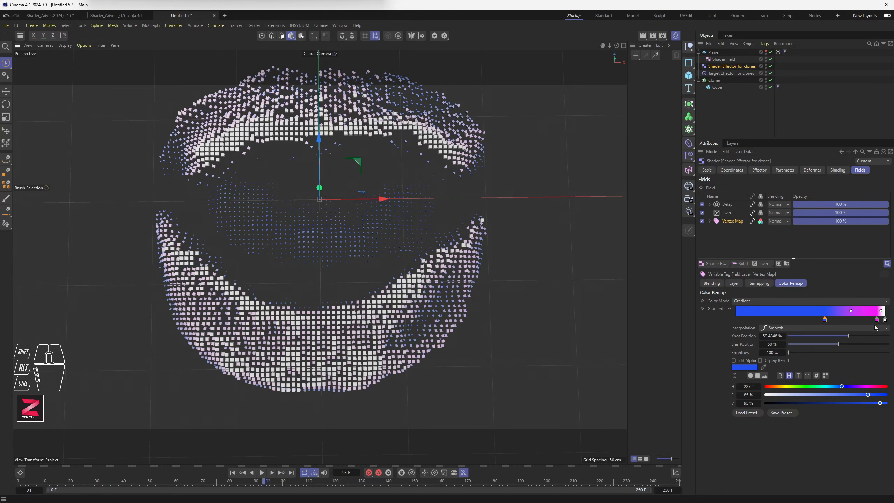
Step: Move the magenta knot to about 84% and recolor it pink with hue 320° and saturation 96%
left_click_drag(877, 319, 861, 320)
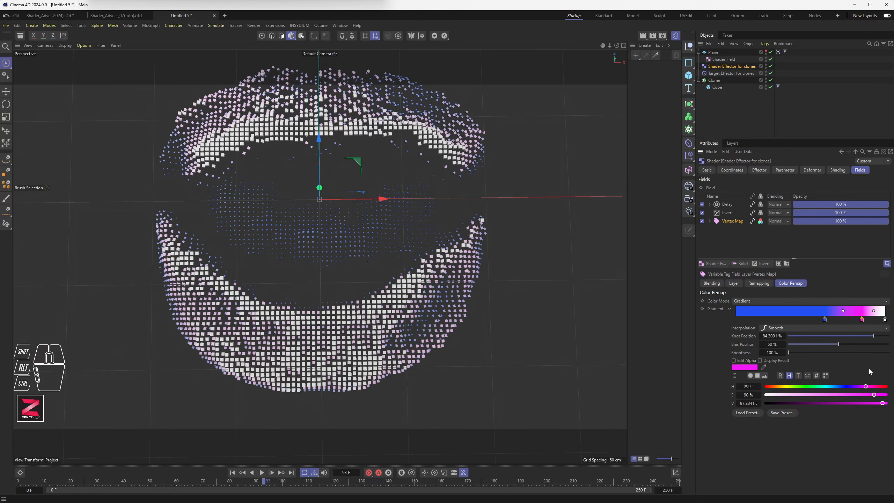
left_click_drag(865, 386, 881, 395)
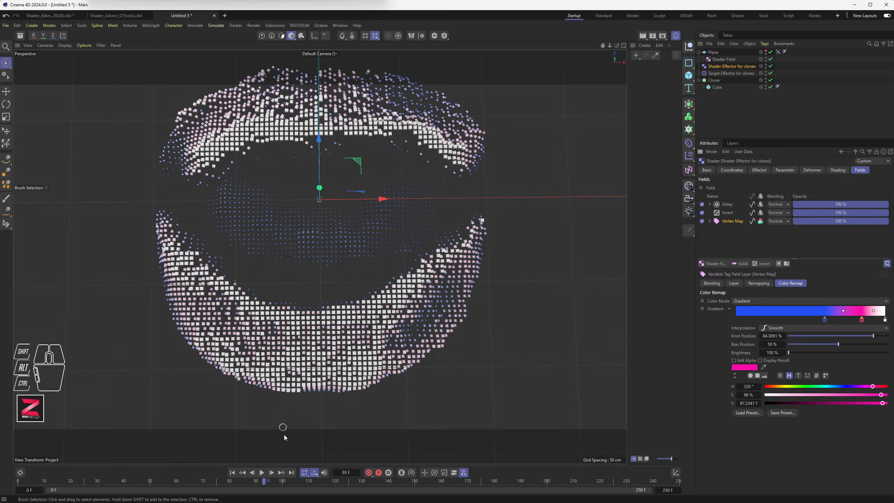
Step: Play the animation and examine the gradient colors across the lips clones, including from above
left_click(262, 473)
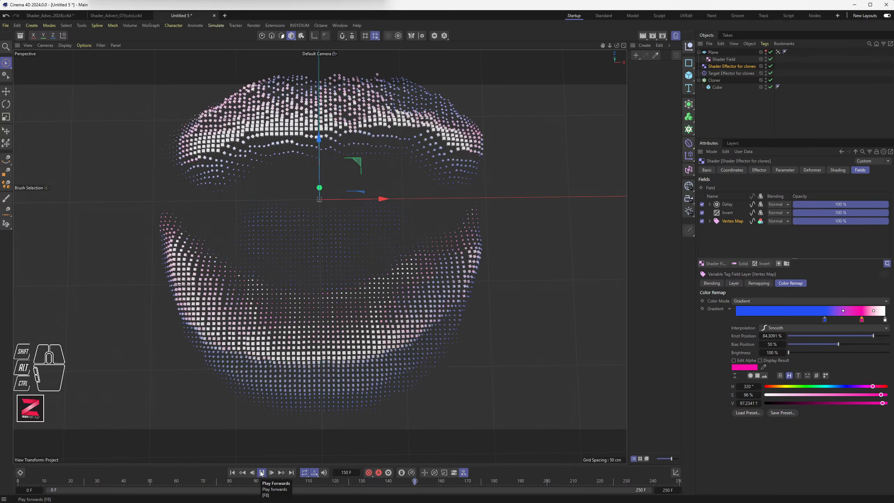
left_click(261, 473)
scroll(303, 248, "down", 2)
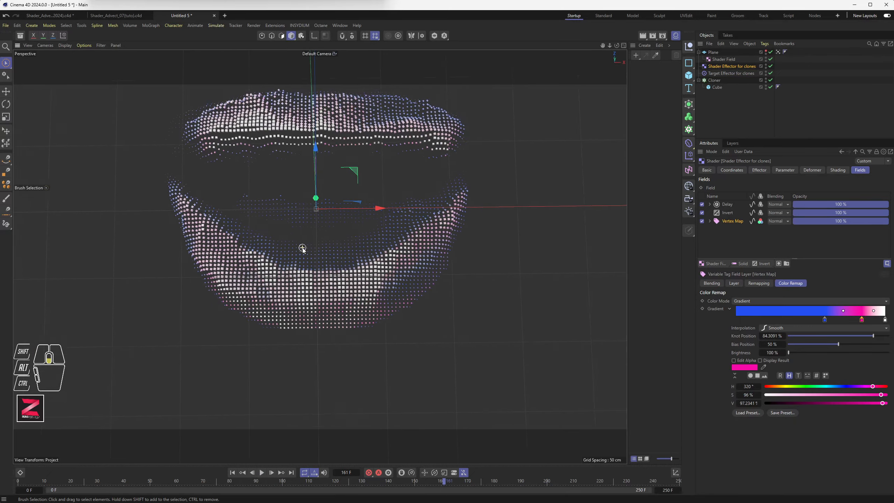
mouse_move(302, 248)
left_mouse_down("alt")
mouse_move(303, 208)
mouse_move(292, 241)
mouse_move(300, 240)
left_mouse_up("alt")
mouse_move(300, 226)
left_mouse_down("alt")
mouse_move(299, 282)
mouse_move(300, 240)
left_mouse_up("alt")
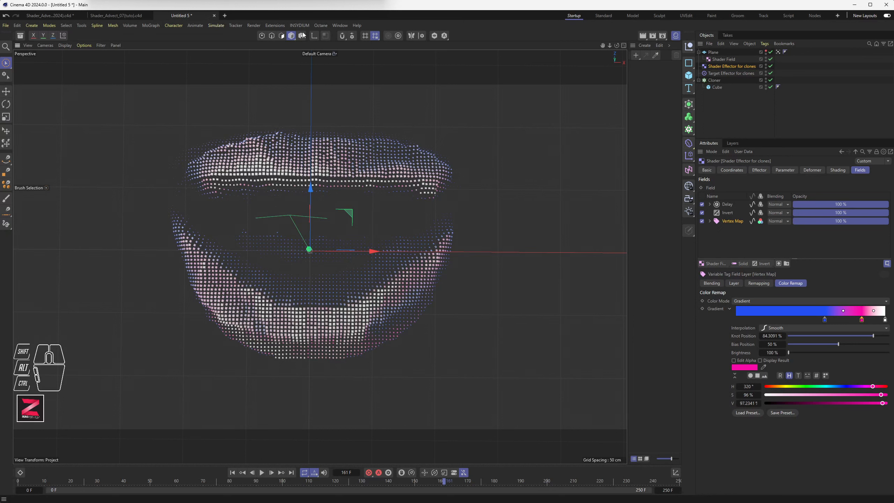
Step: Create an Octane Diffuse material from the Octane Live Viewer and apply it to the Cloner
left_click(320, 26)
left_click(326, 40)
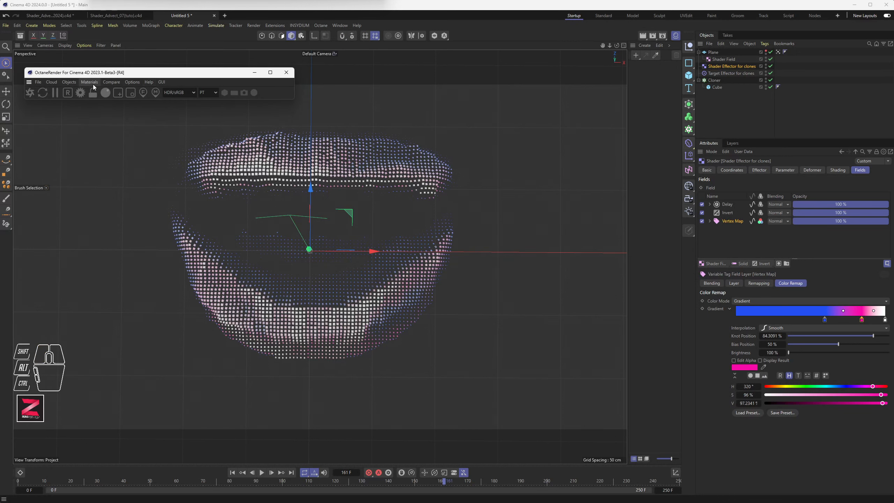
left_click(92, 82)
mouse_move(140, 120)
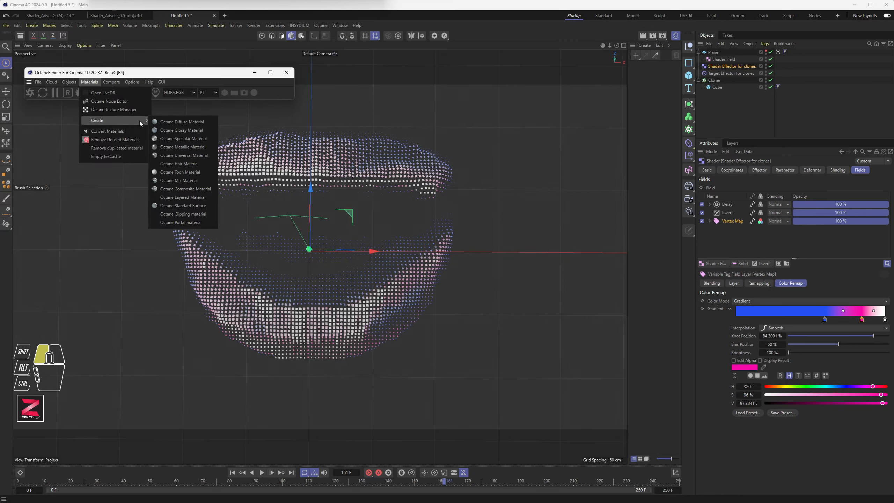
left_click(175, 120)
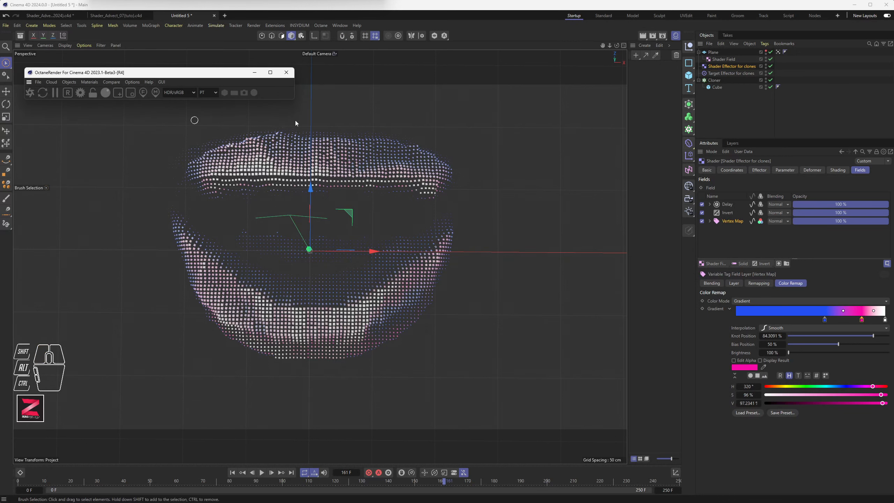
left_click(634, 67)
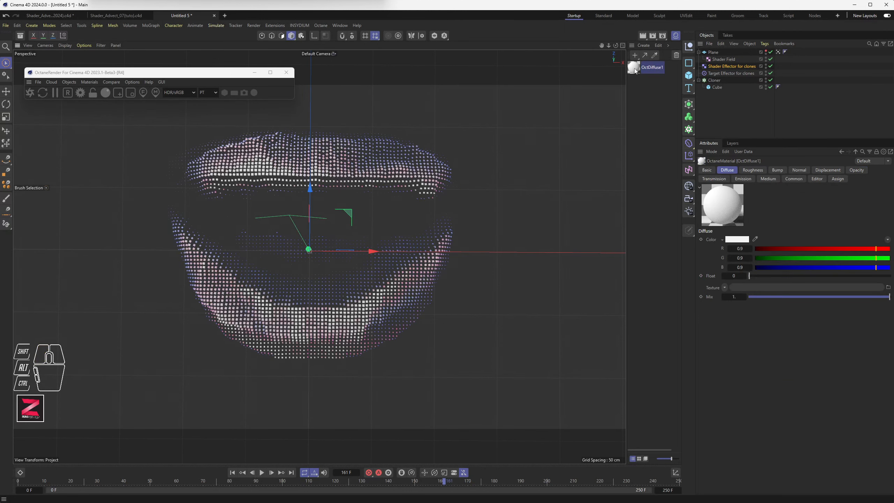
left_click_drag(633, 68, 716, 82)
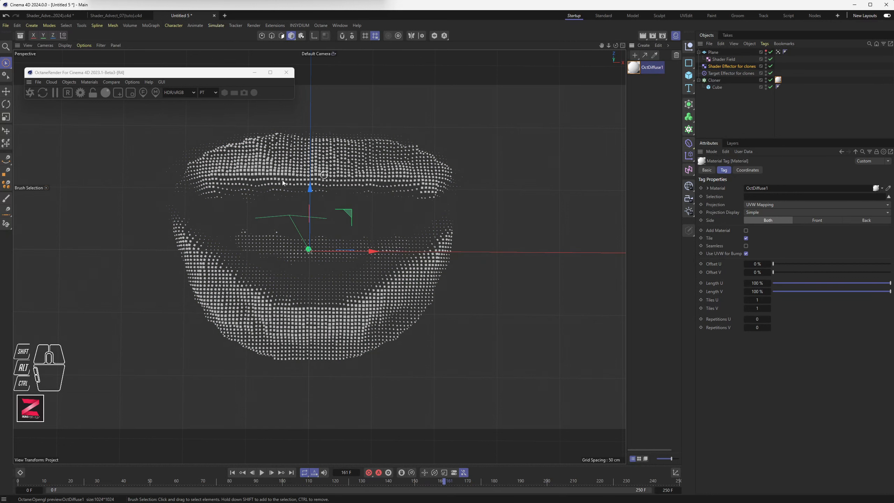
Step: Load the MoGraph Color Shader as the diffuse texture of the Octane material and go to frame 80
left_click(636, 69)
double_click(637, 70)
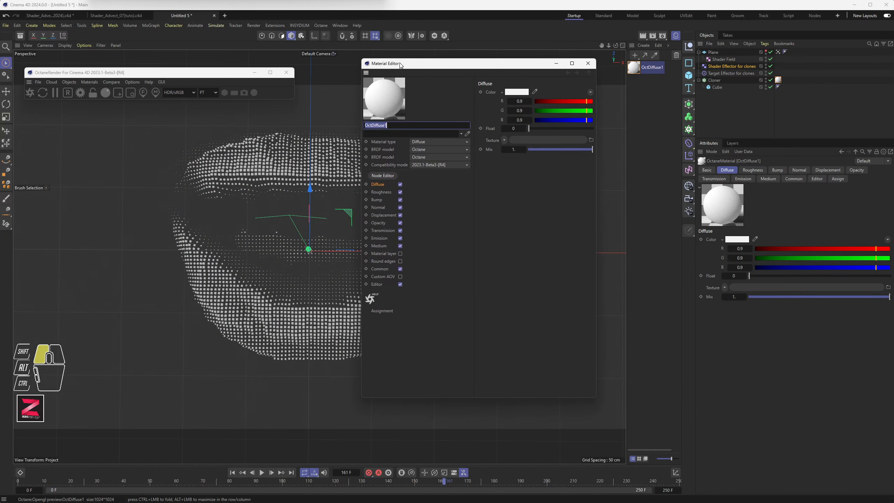
left_click(381, 185)
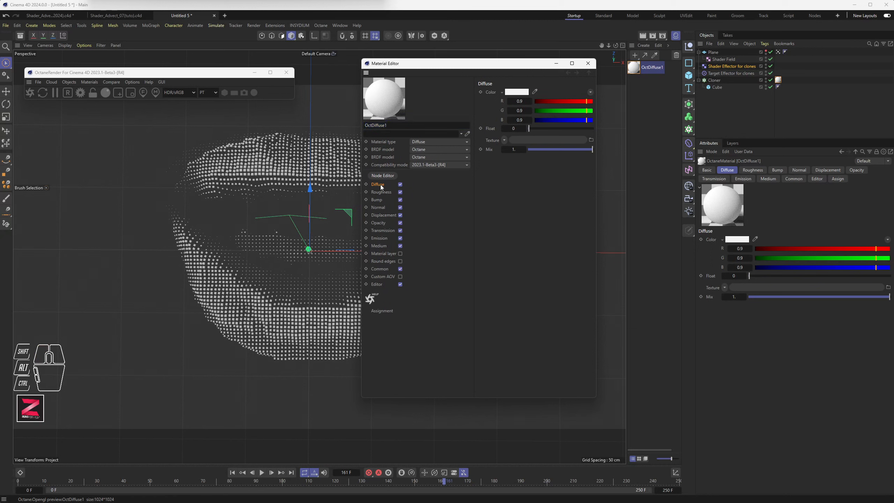
left_click(504, 140)
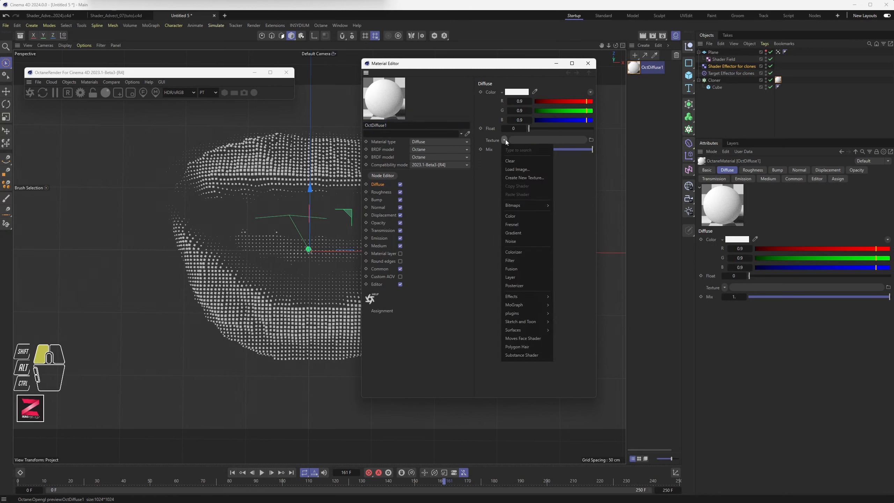
mouse_move(529, 305)
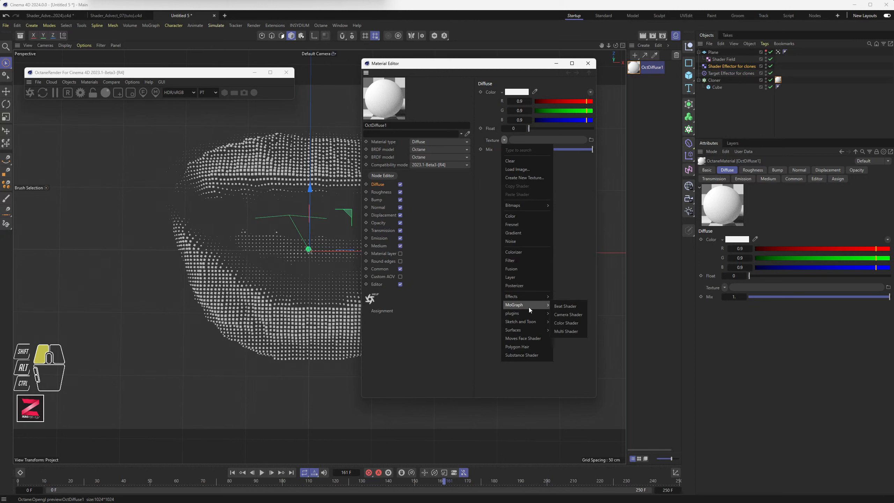
left_click(574, 324)
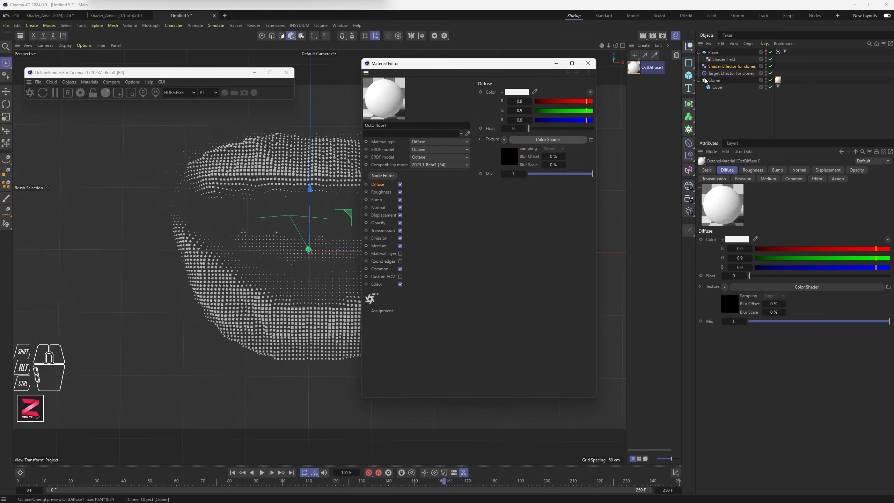
mouse_move(187, 482)
left_mouse_down()
mouse_move(112, 478)
mouse_move(229, 480)
left_mouse_up()
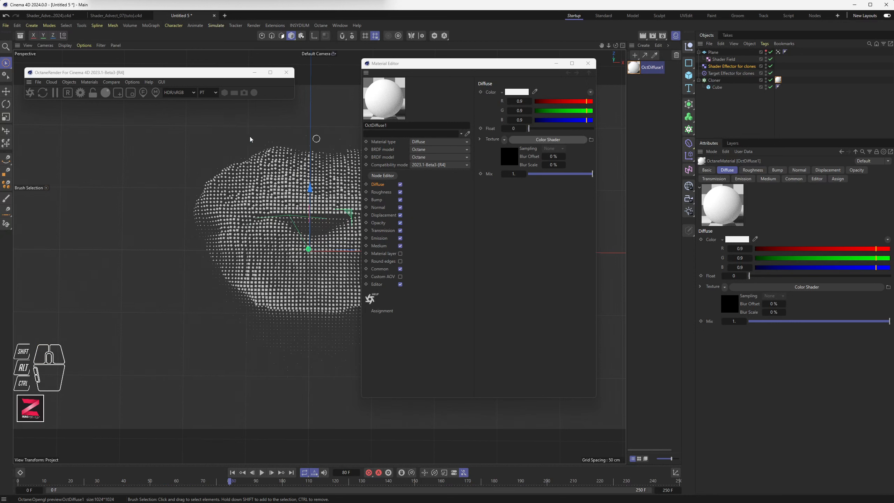
left_click(584, 65)
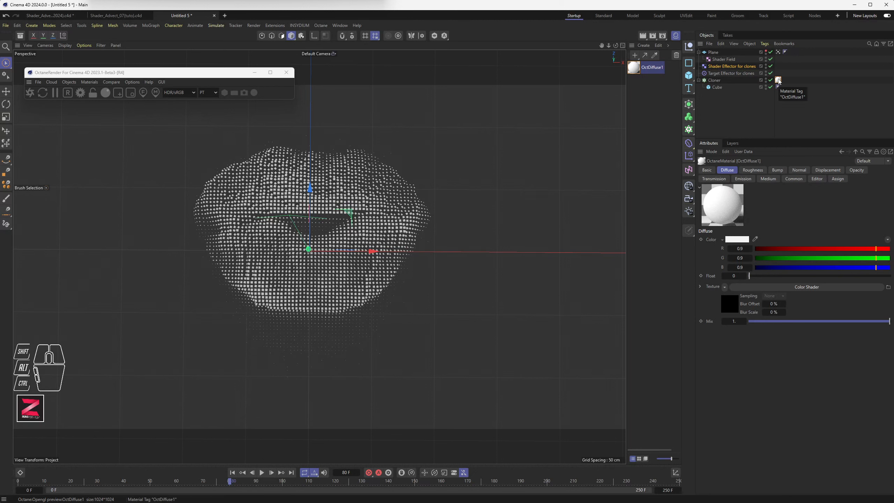
Step: Add an Octane area light to the scene
left_click(89, 81)
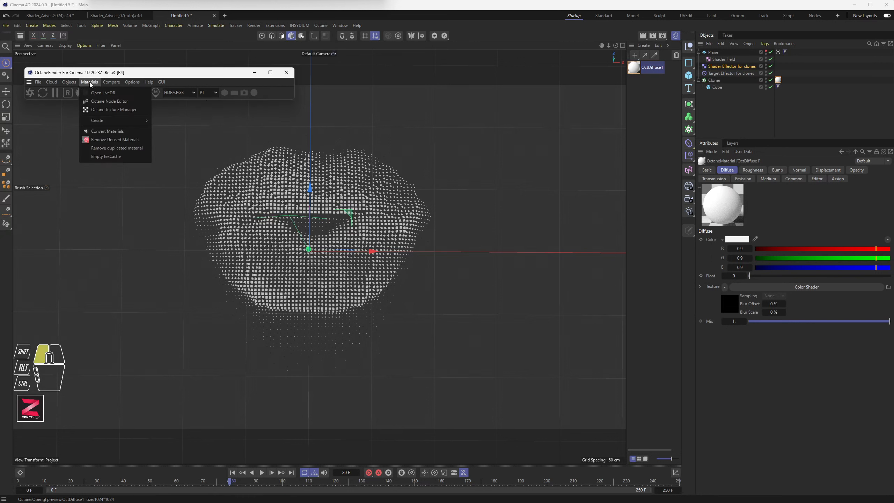
left_click(77, 82)
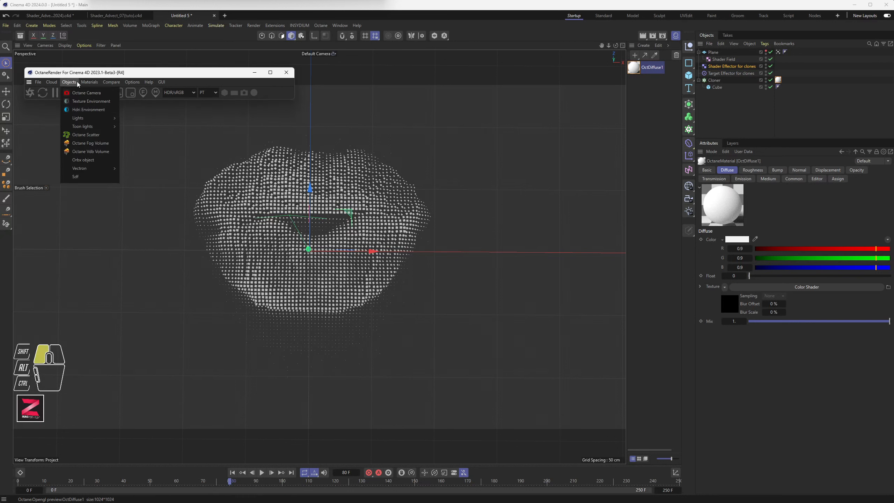
mouse_move(85, 118)
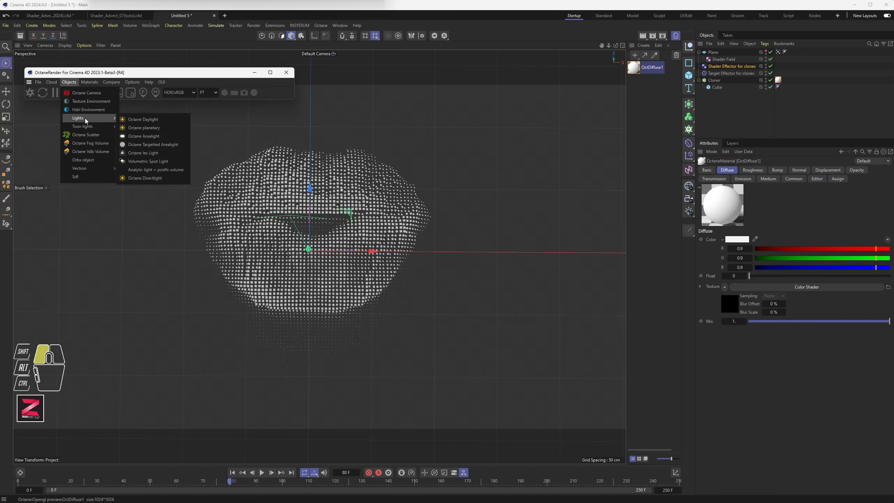
left_click(153, 138)
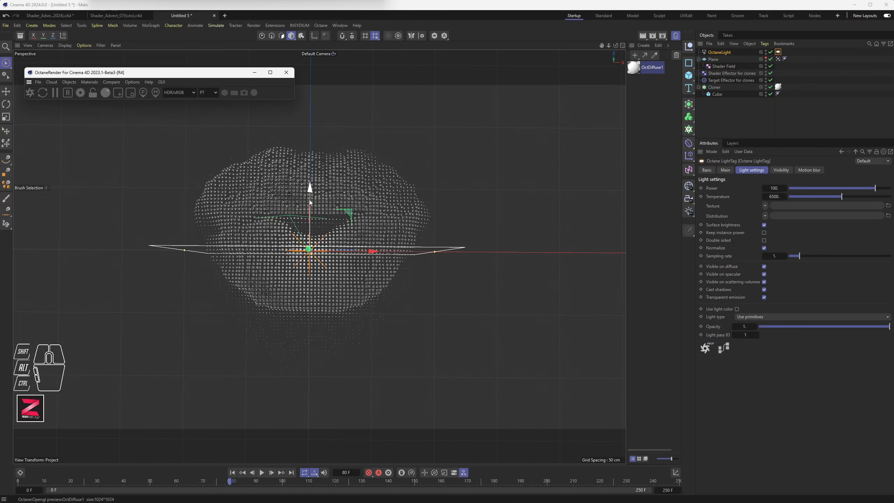
Step: Move the area light beside the lips on the negative X side, rotate it upright toward the clones and raise it
left_click_drag(303, 226, 305, 353)
key("r")
left_click_drag(324, 383, 146, 258, "shift")
key("e")
key("r")
key("e")
left_click_drag(279, 285, 283, 211, "alt")
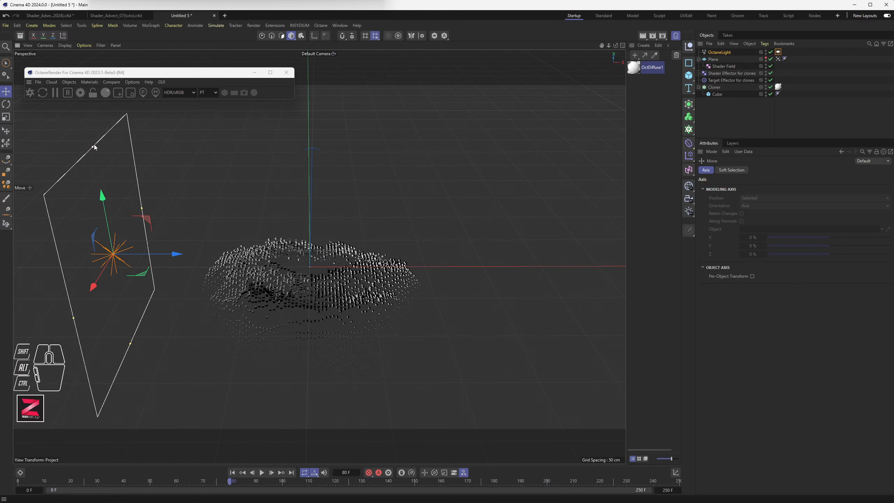
left_click_drag(100, 187, 89, 164)
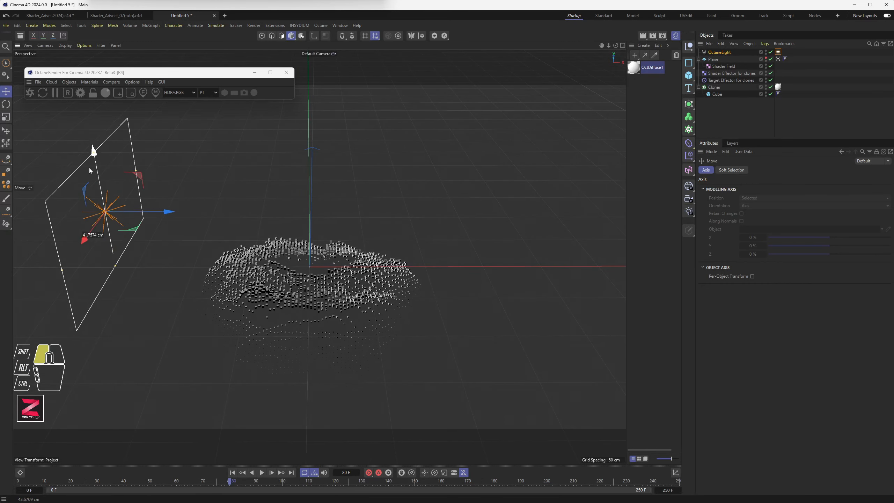
Step: Duplicate the area light to the opposite side of the lips and rotate the copy to face the clones
left_click_drag(142, 219, 570, 220, "ctrl")
key("r")
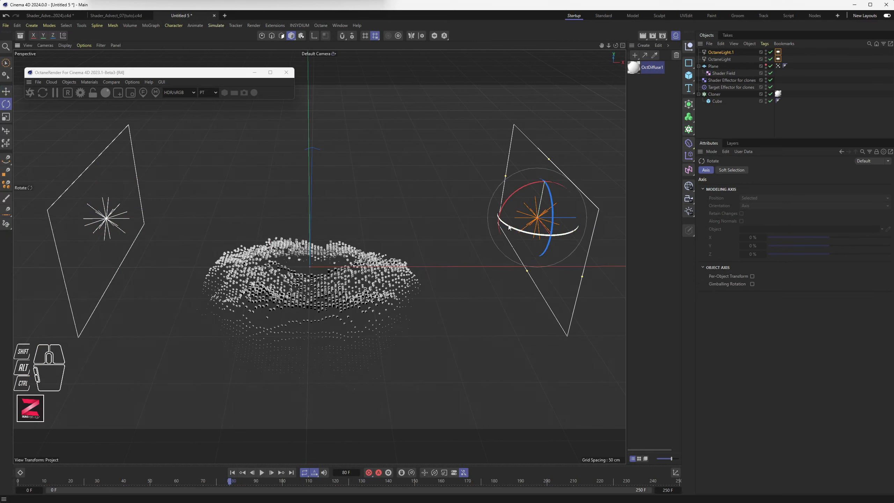
left_click_drag(508, 222, 584, 204, "shift")
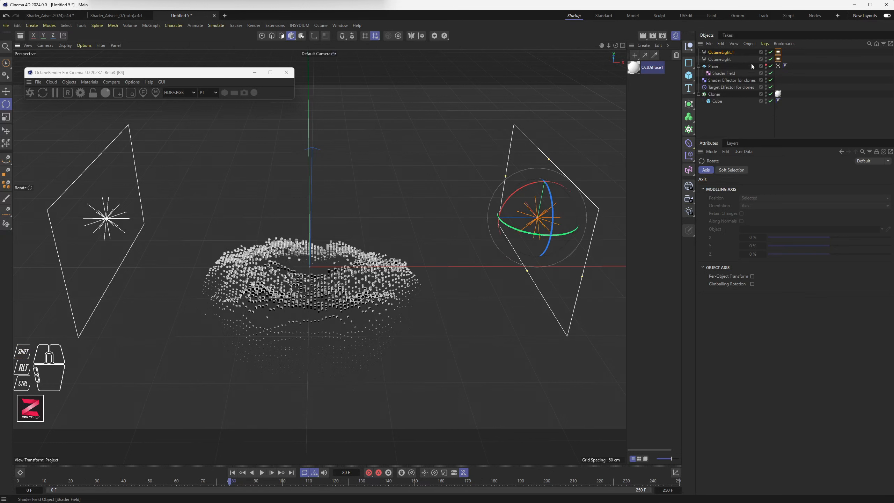
Step: Set the Power of both Octane light tags to 10
left_click(777, 52)
left_click(777, 58, "shift")
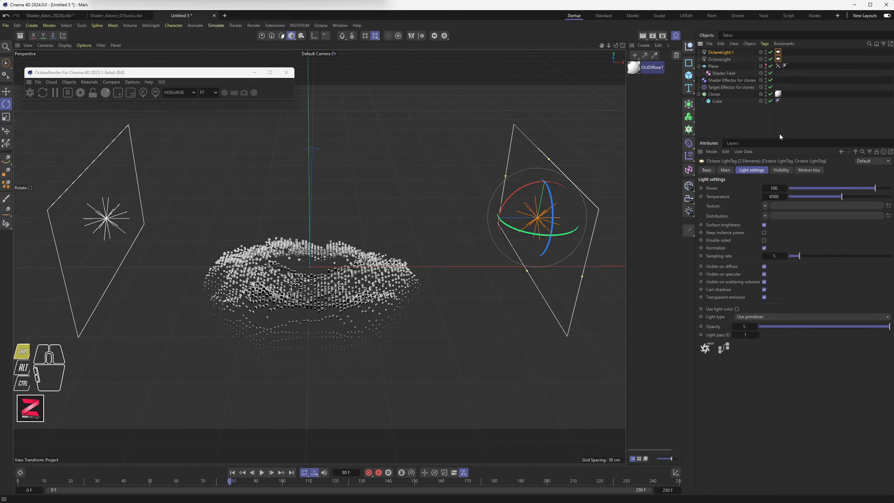
left_click(778, 187)
type("10")
key("Return")
Step: Start a live render of the lips scene in the Octane Live Viewer
left_click_drag(296, 281, 304, 343, "alt")
left_click(31, 94)
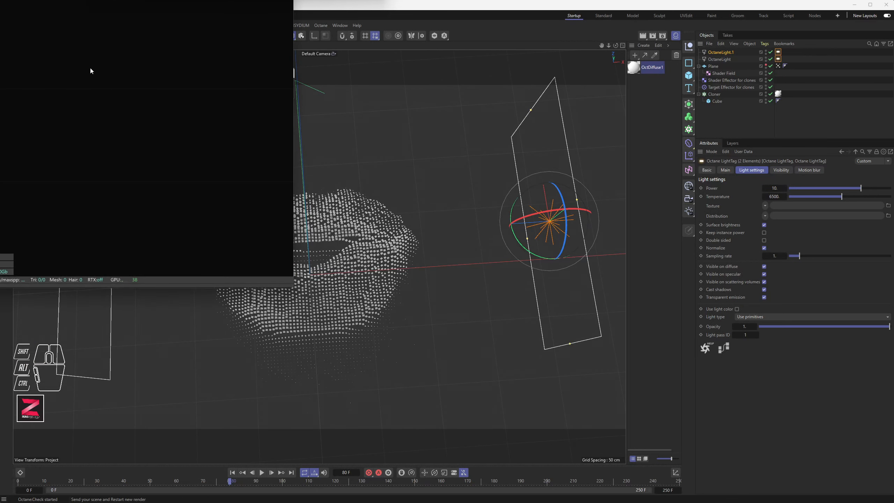
Step: Reposition the Octane Live Viewer window and hide the Plane object from the render so only the cube clones are rendered
left_click_drag(70, 1, 145, 92)
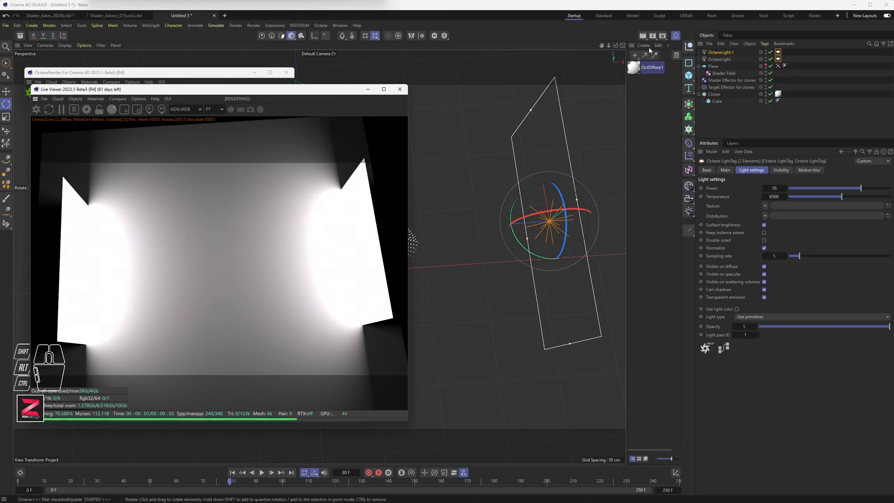
left_click(713, 66)
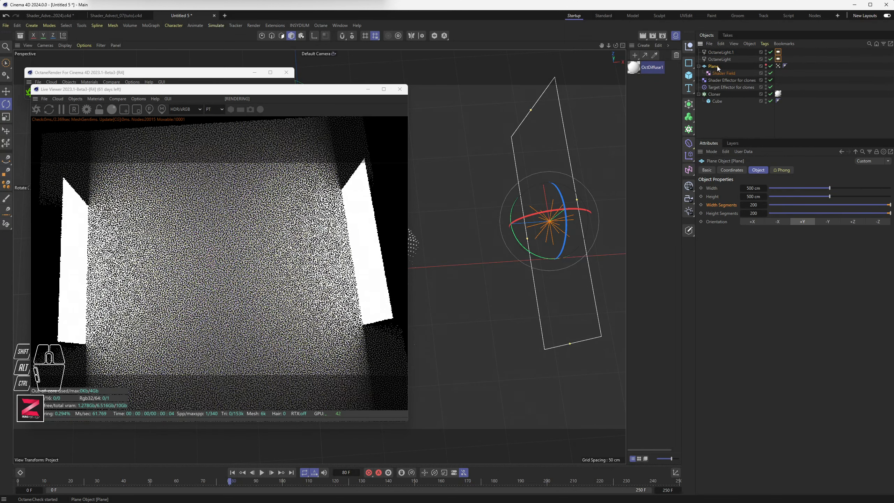
left_click(766, 68)
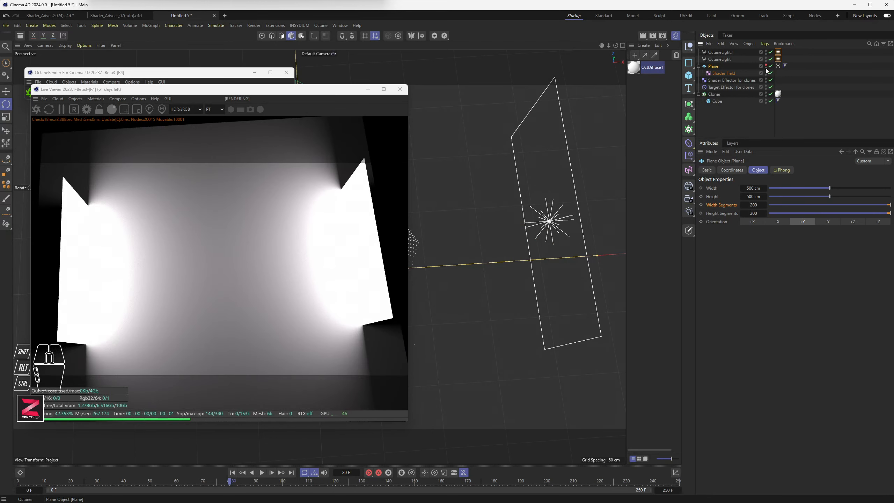
left_click(766, 68)
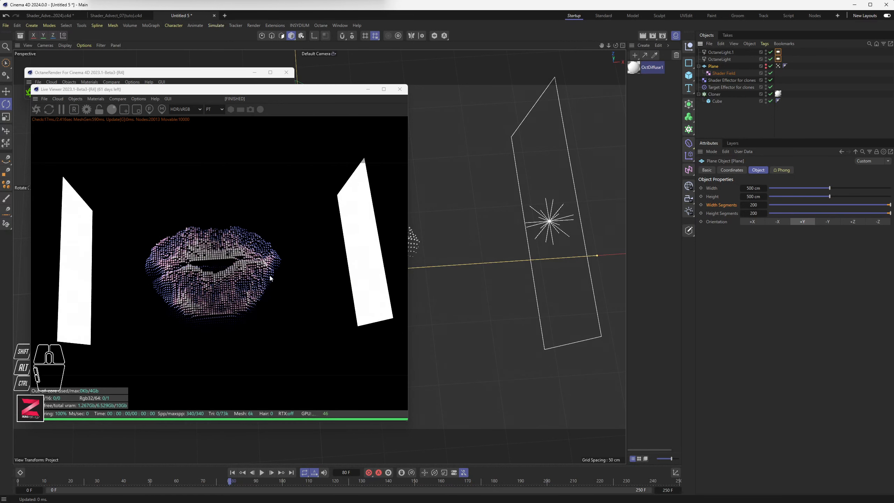
Step: Frame the cube lips close up in the live render and check them at several animation frames, including 42, 44, 48 and 16
scroll(443, 257, "up", 3)
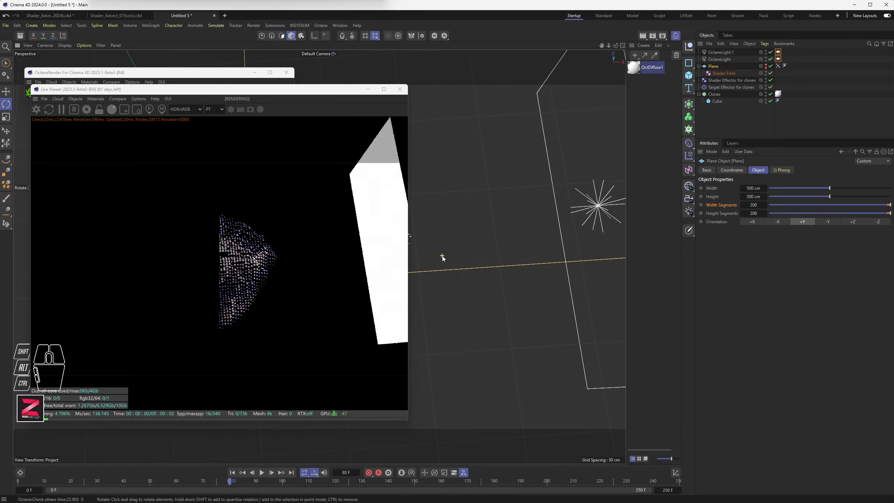
mouse_move(461, 255)
left_mouse_down("alt")
mouse_move(538, 248)
mouse_move(500, 263)
mouse_move(496, 240)
mouse_move(517, 233)
left_mouse_up("alt")
scroll(487, 236, "up", 4, "alt")
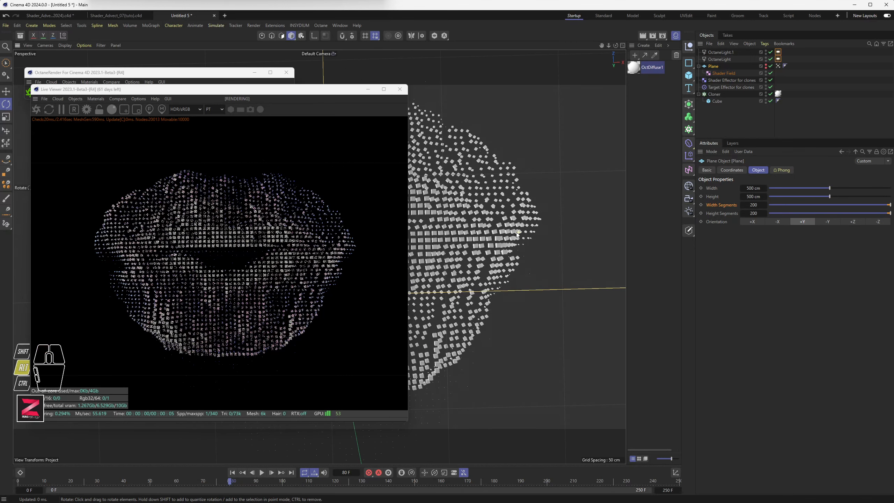
left_click(130, 479)
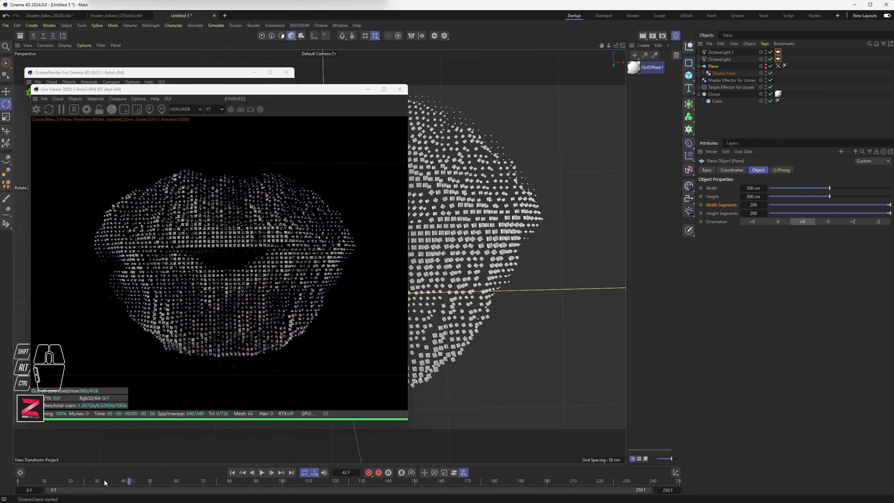
key("g")
key("g")
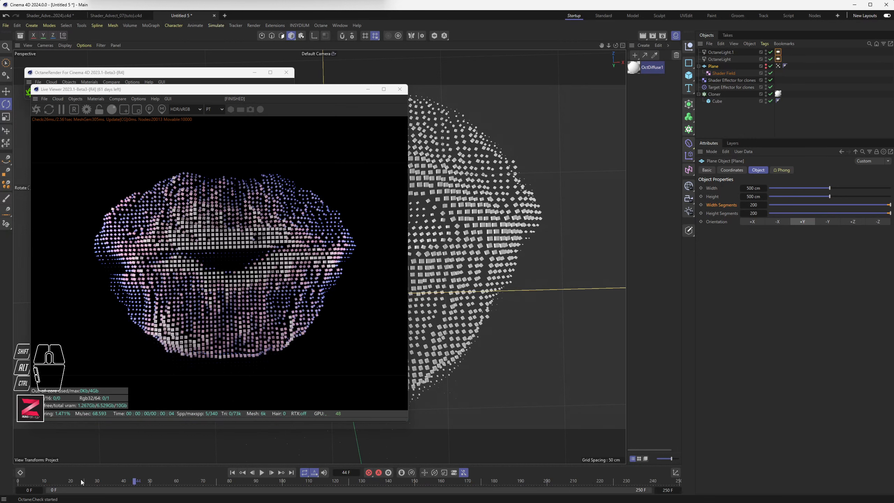
key("g")
key("g")
key("g")
key("g")
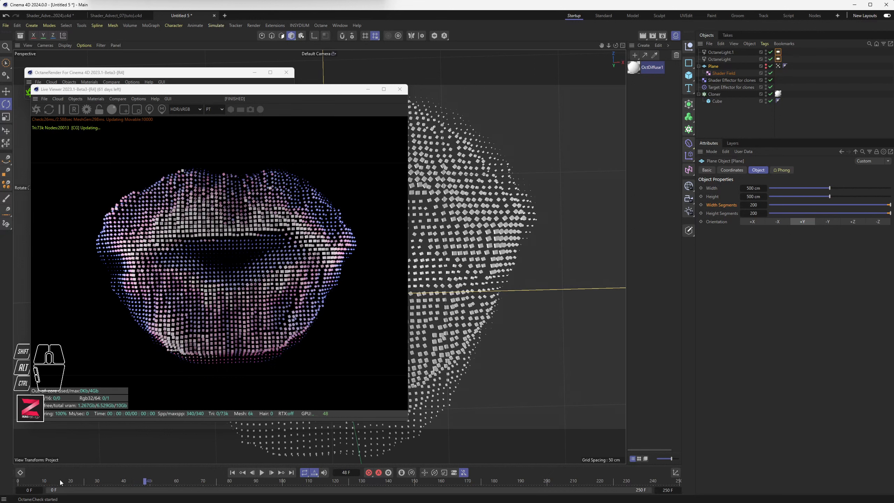
left_click(81, 480)
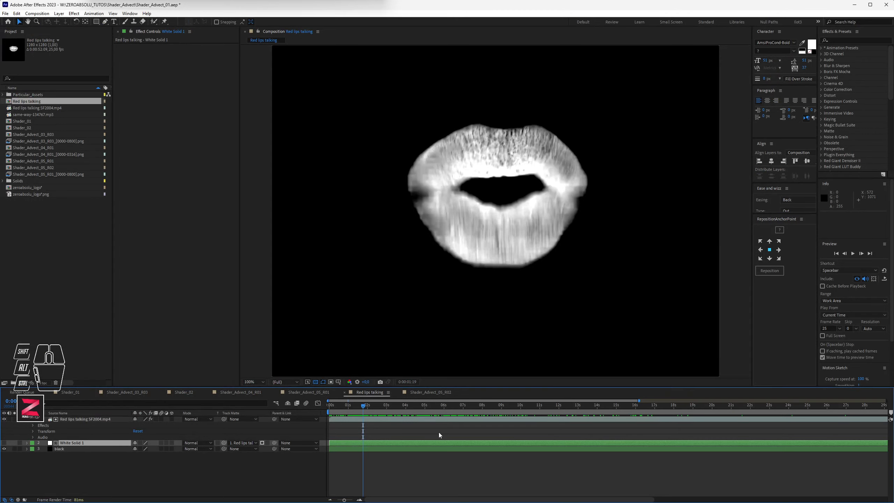
Step: Switch to After Effects and view the Shader_Advect_05_R02 composition
left_click(430, 392)
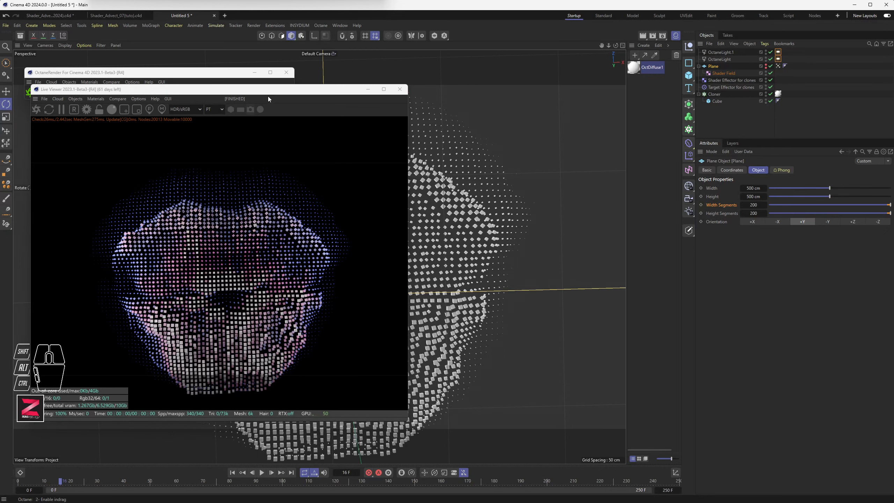
Step: Return to Cinema 4D, reposition the Octane Live Viewer and reframe the rendered lips from the front
left_click_drag(269, 98, 361, 78)
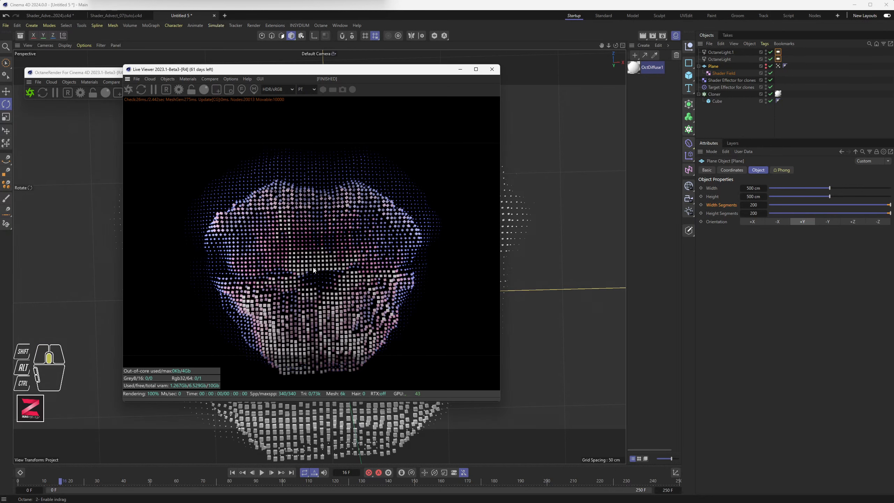
middle_click_drag(527, 284, 519, 265, "alt")
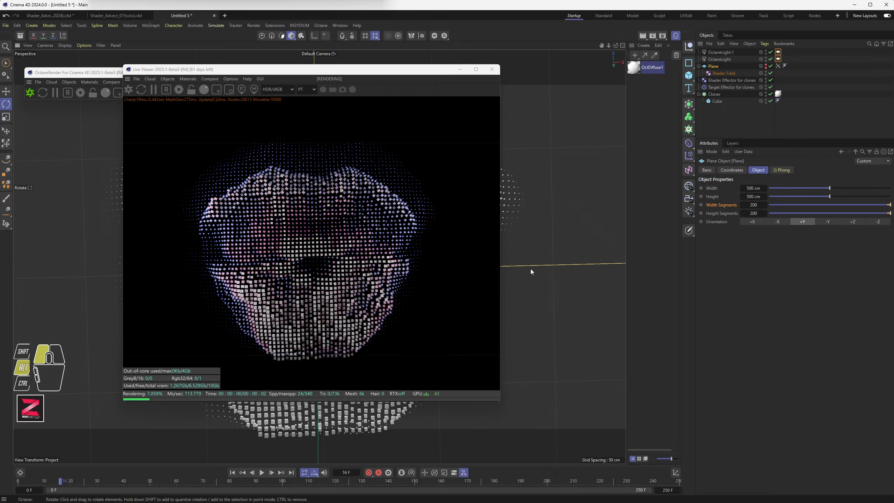
mouse_move(530, 267)
left_mouse_down("alt")
mouse_move(530, 256)
mouse_move(526, 272)
mouse_move(533, 274)
left_mouse_up("alt")
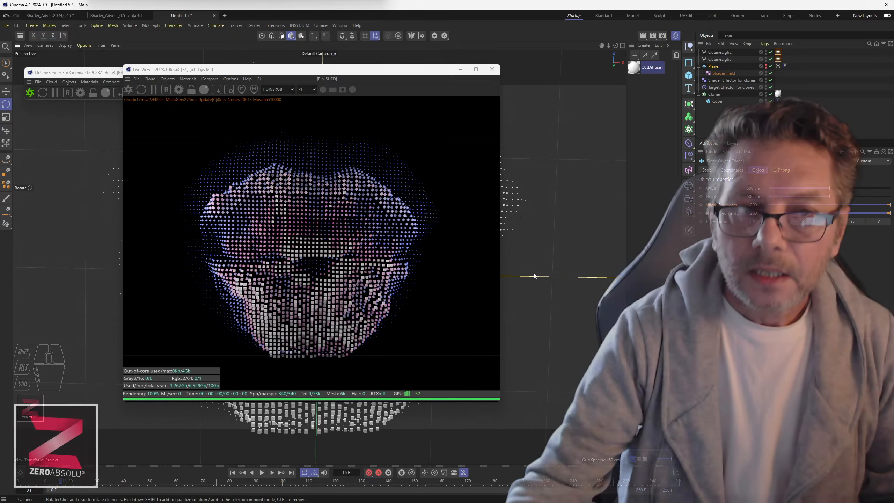